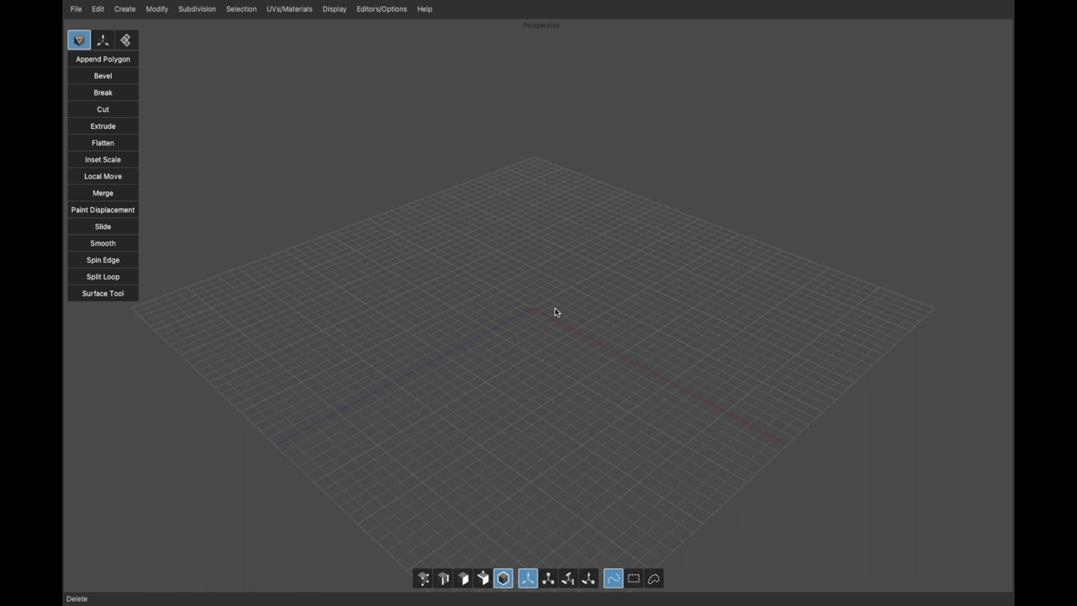
Create a default cube at the centre of the scene
{"action": "left_click", "coordinate": [124, 8]}
{"action": "left_click", "coordinate": [137, 35]}
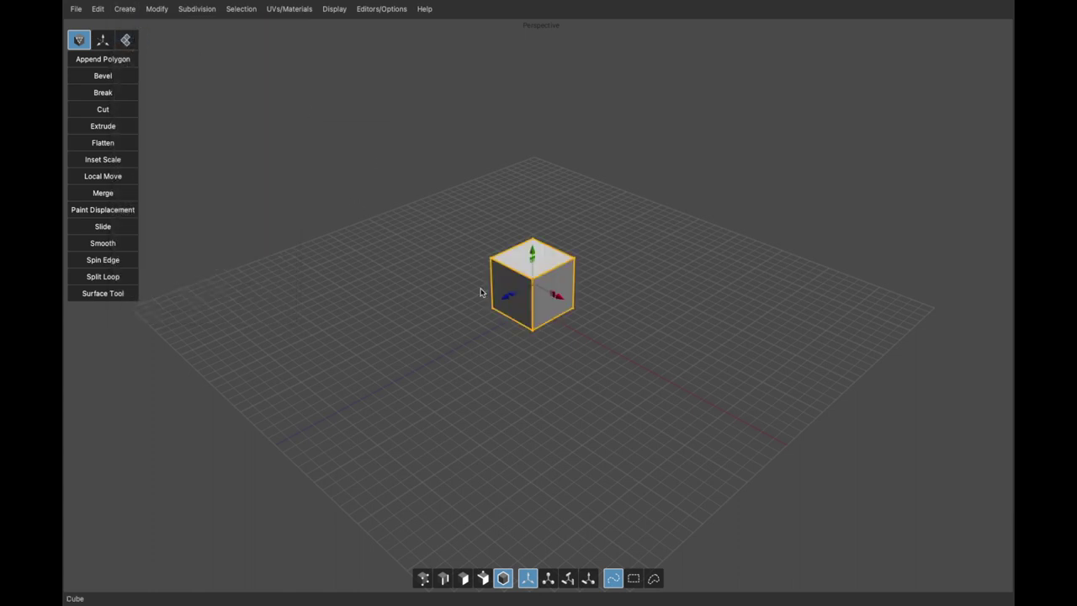
{"action": "scroll", "coordinate": [488, 303], "scroll_direction": "up", "scroll_amount": 5}
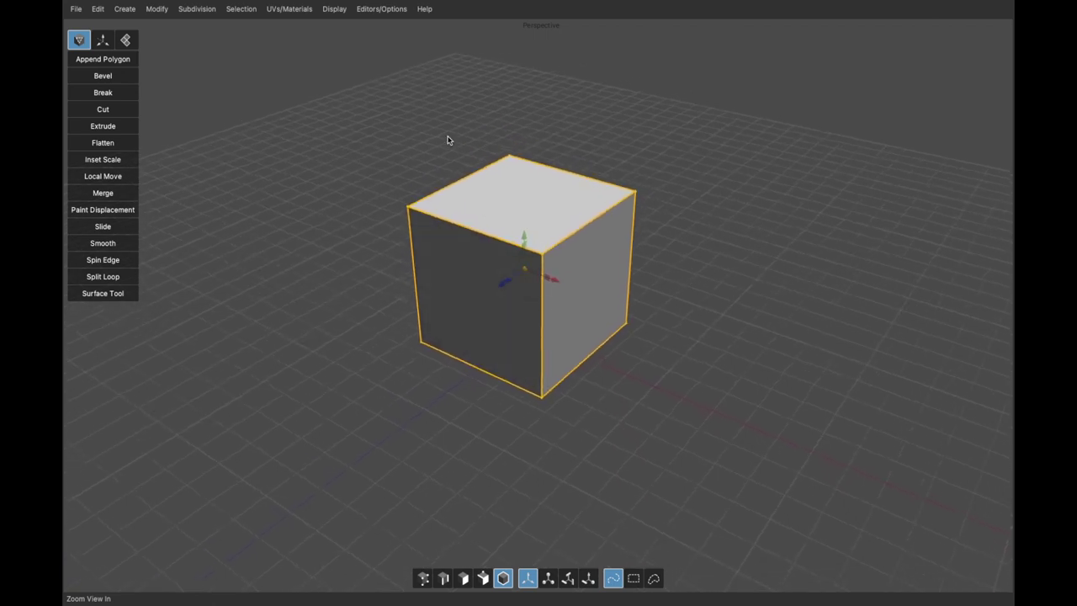
Open the mouse settings and review the Left, Middle, Right and Scroll function assignments
{"action": "left_click", "coordinate": [383, 9]}
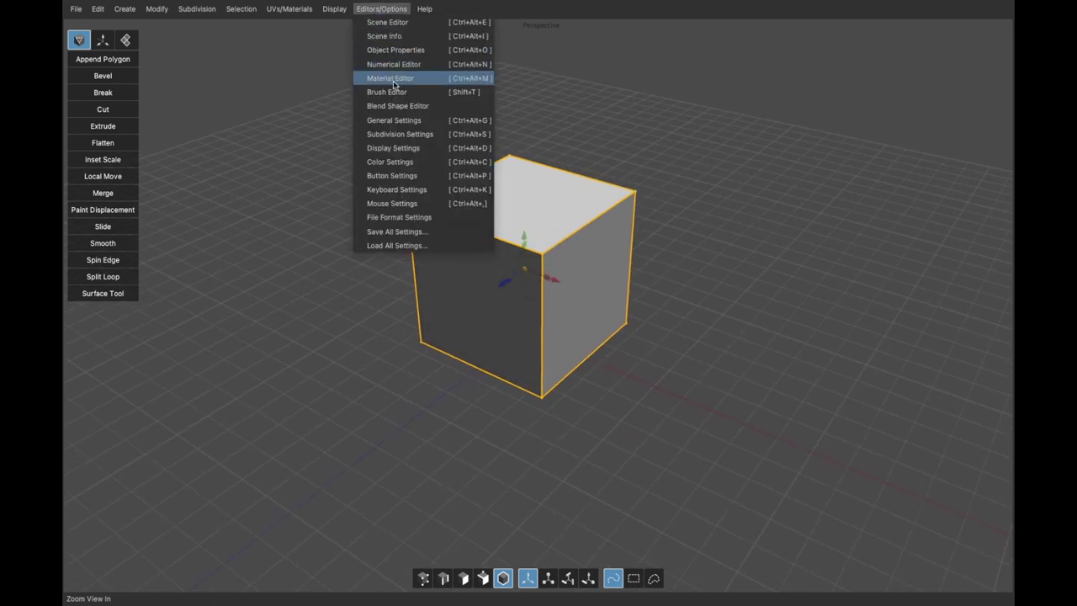
{"action": "left_click", "coordinate": [395, 204]}
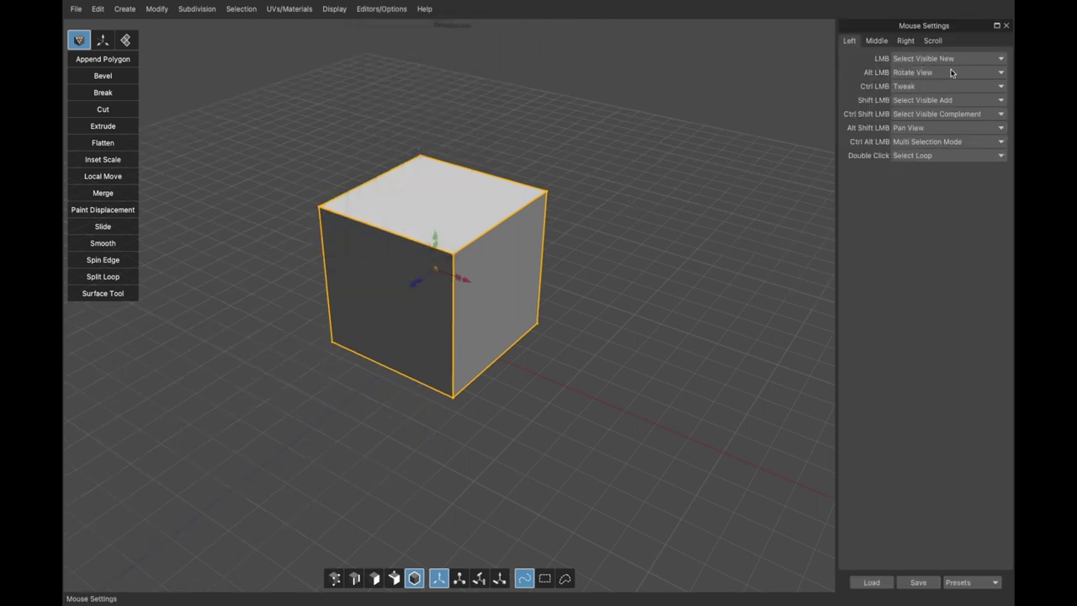
{"action": "left_click", "coordinate": [876, 41]}
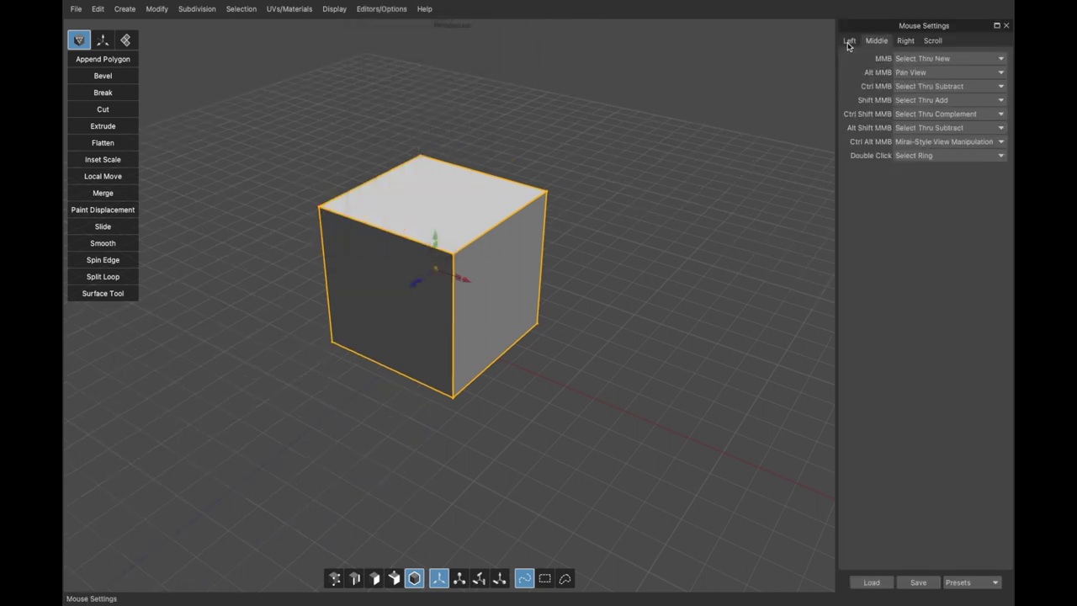
{"action": "left_click", "coordinate": [913, 44]}
{"action": "left_click", "coordinate": [933, 42]}
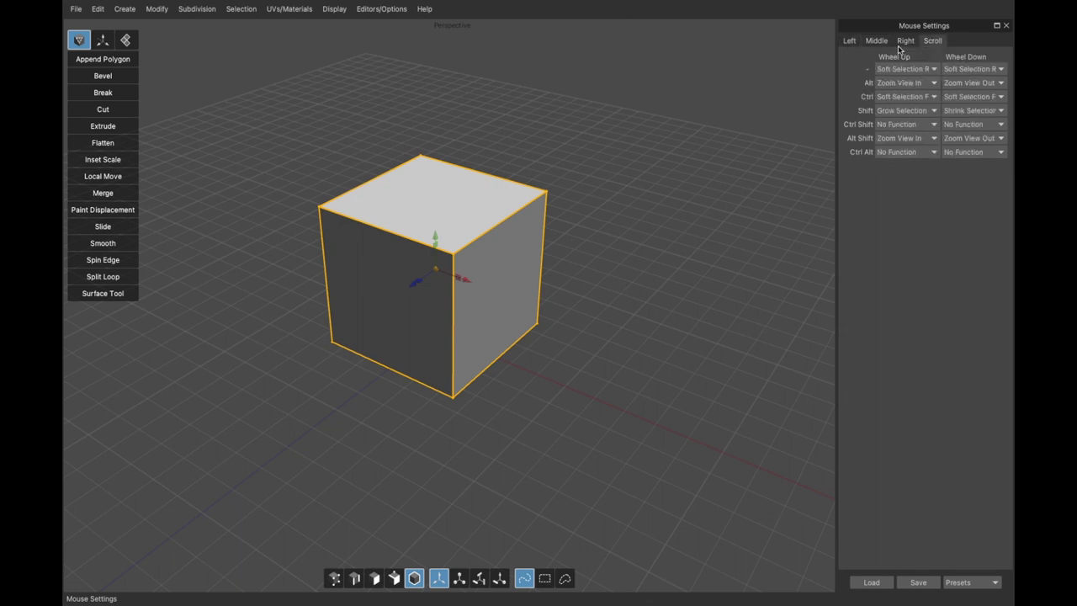
{"action": "left_click", "coordinate": [851, 42]}
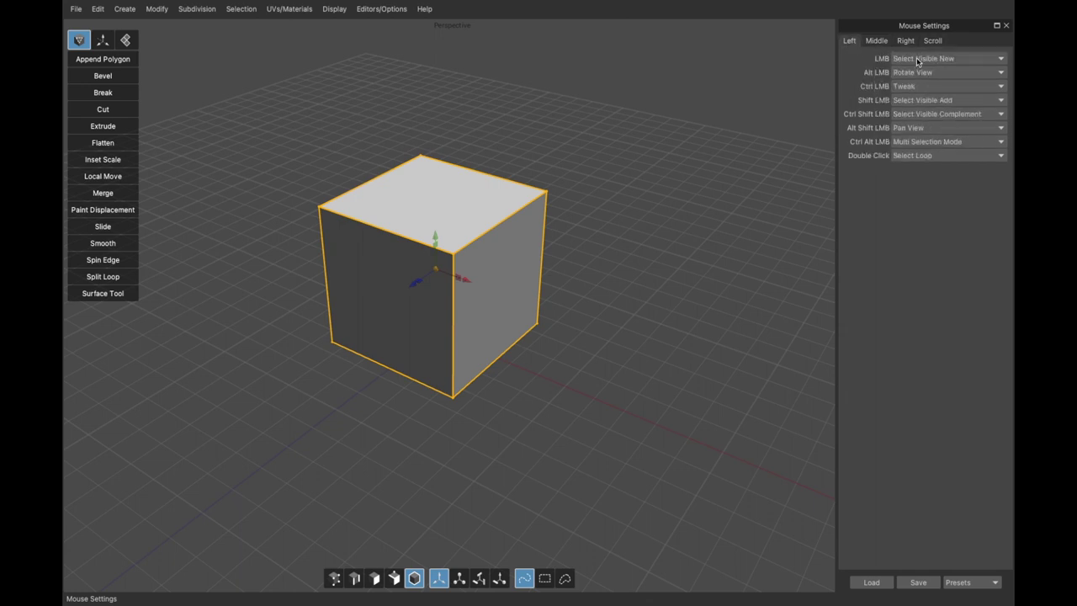
{"action": "left_click", "coordinate": [625, 150]}
{"action": "left_click", "coordinate": [517, 211]}
{"action": "left_click", "coordinate": [551, 180]}
{"action": "left_click", "coordinate": [515, 208]}
{"action": "left_click", "coordinate": [567, 164]}
{"action": "left_click", "coordinate": [510, 202]}
Browse the functions assignable to the plain LMB action and keep Select Visible New
{"action": "left_click", "coordinate": [931, 60]}
{"action": "scroll", "coordinate": [902, 159], "scroll_direction": "up", "scroll_amount": 1}
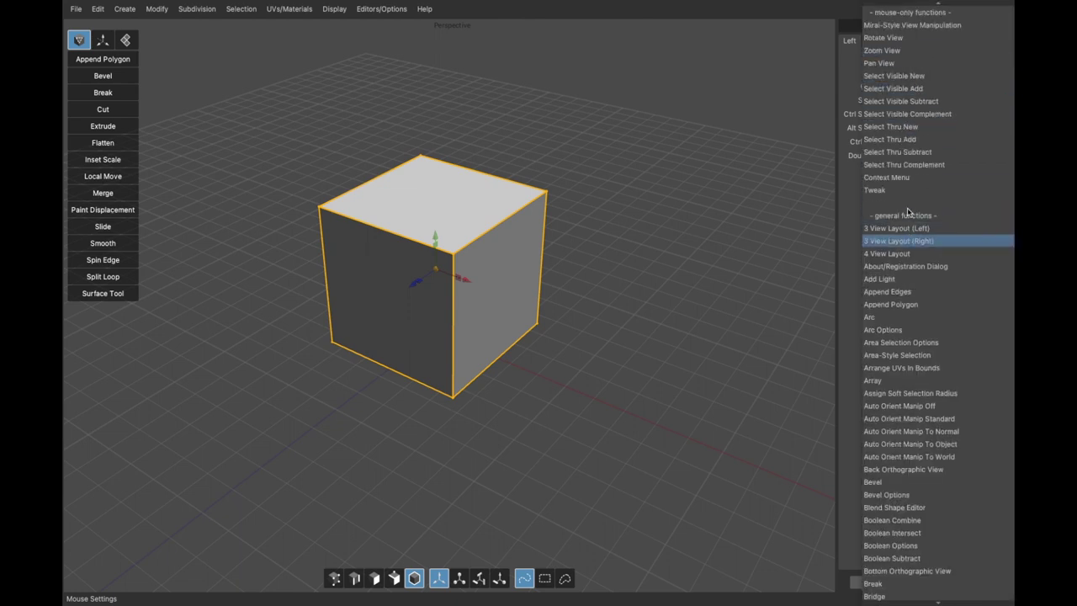
{"action": "scroll", "coordinate": [897, 309], "scroll_direction": "down", "scroll_amount": 3}
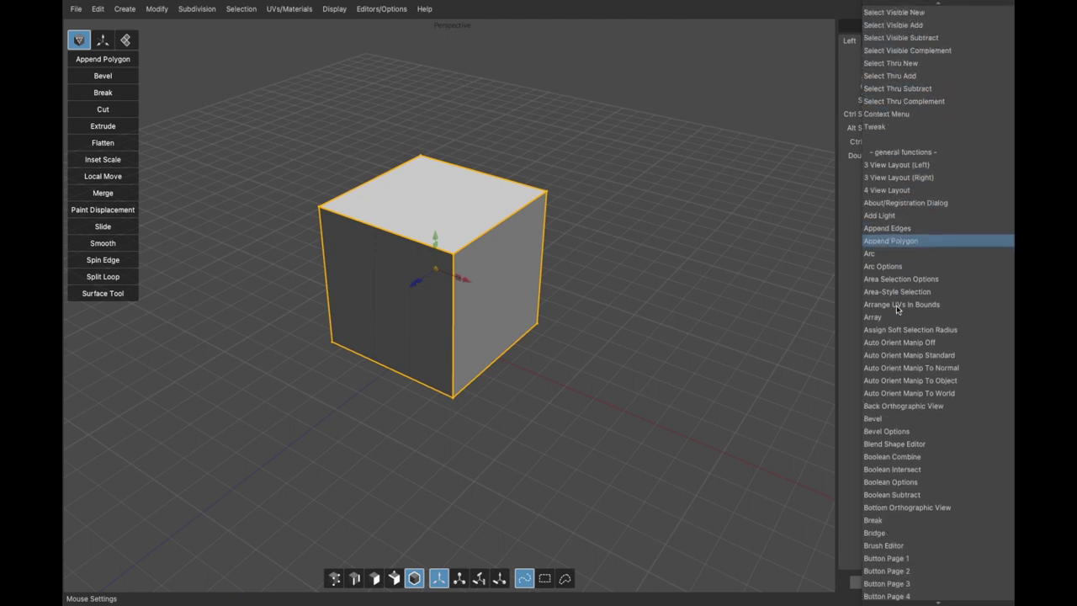
{"action": "scroll", "coordinate": [905, 101], "scroll_direction": "up", "scroll_amount": 3}
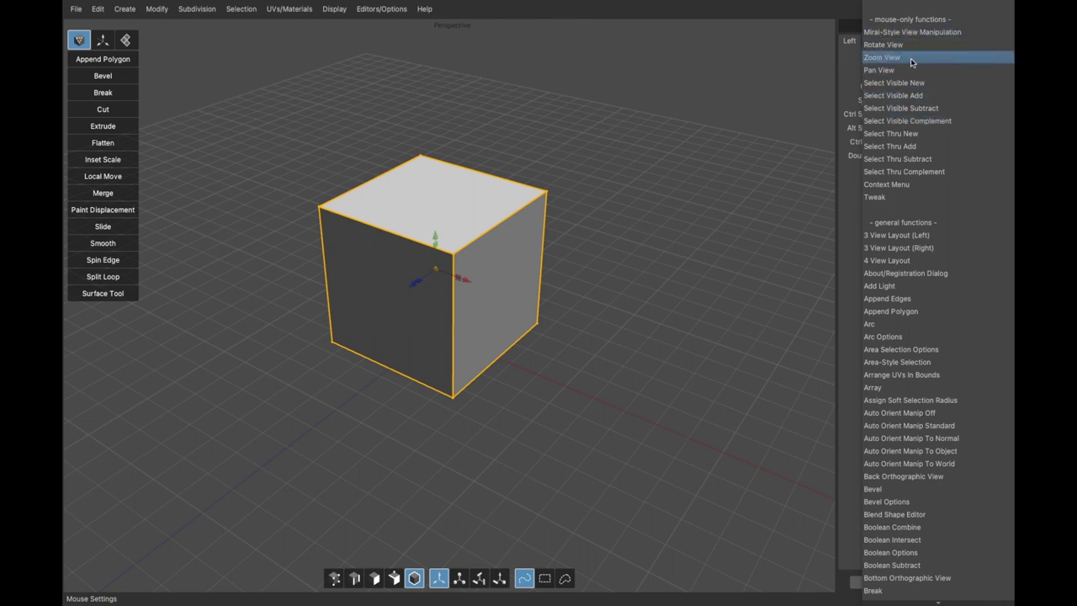
{"action": "scroll", "coordinate": [910, 125], "scroll_direction": "down", "scroll_amount": 3}
{"action": "scroll", "coordinate": [917, 130], "scroll_direction": "down", "scroll_amount": 4}
{"action": "scroll", "coordinate": [917, 137], "scroll_direction": "down", "scroll_amount": 19}
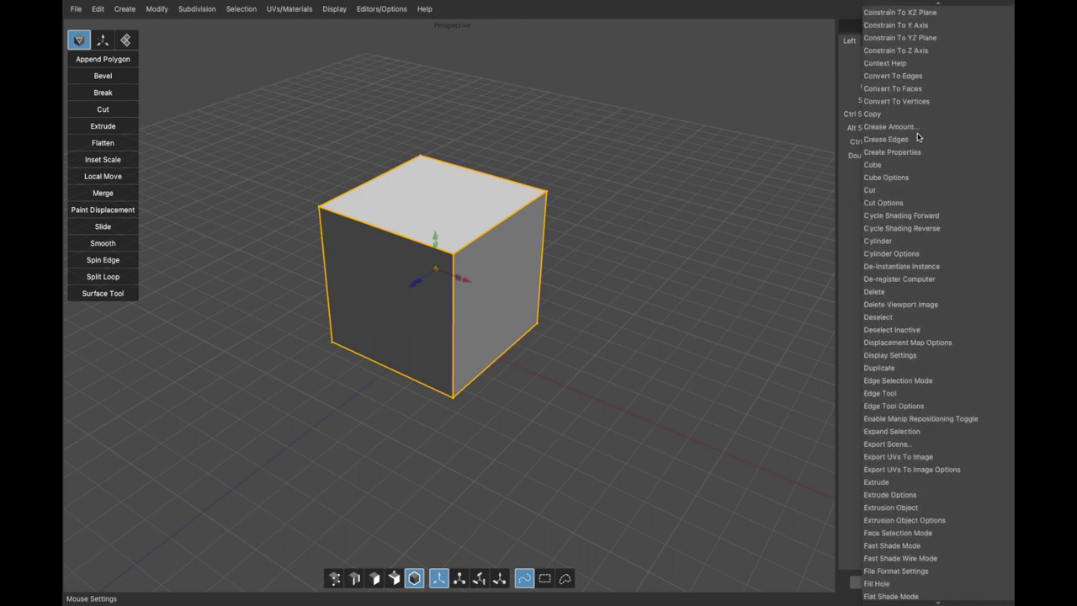
{"action": "scroll", "coordinate": [917, 137], "scroll_direction": "up", "scroll_amount": 20}
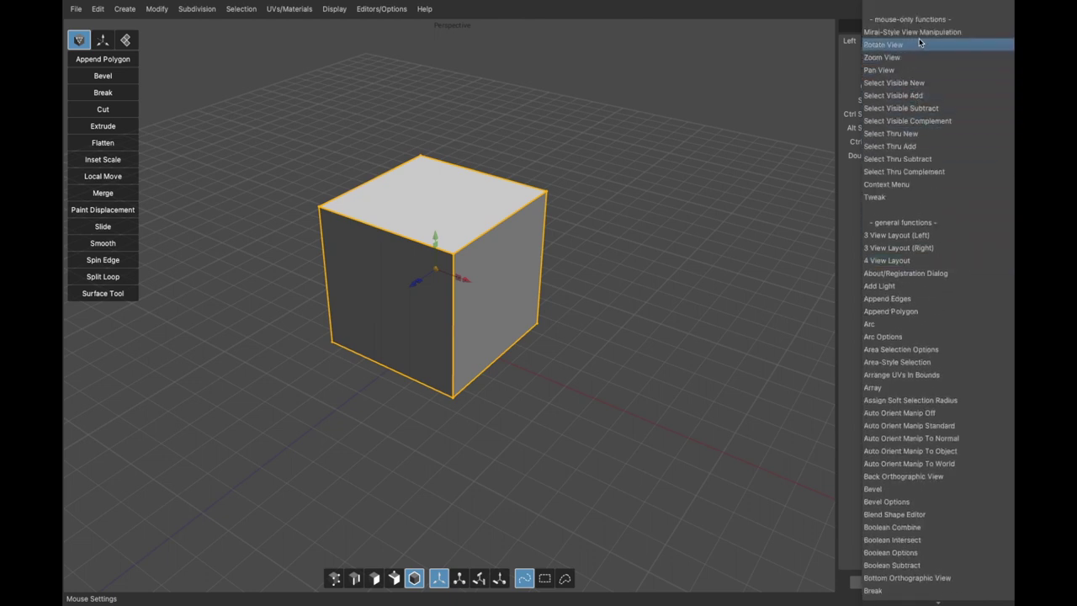
{"action": "left_click", "coordinate": [915, 84]}
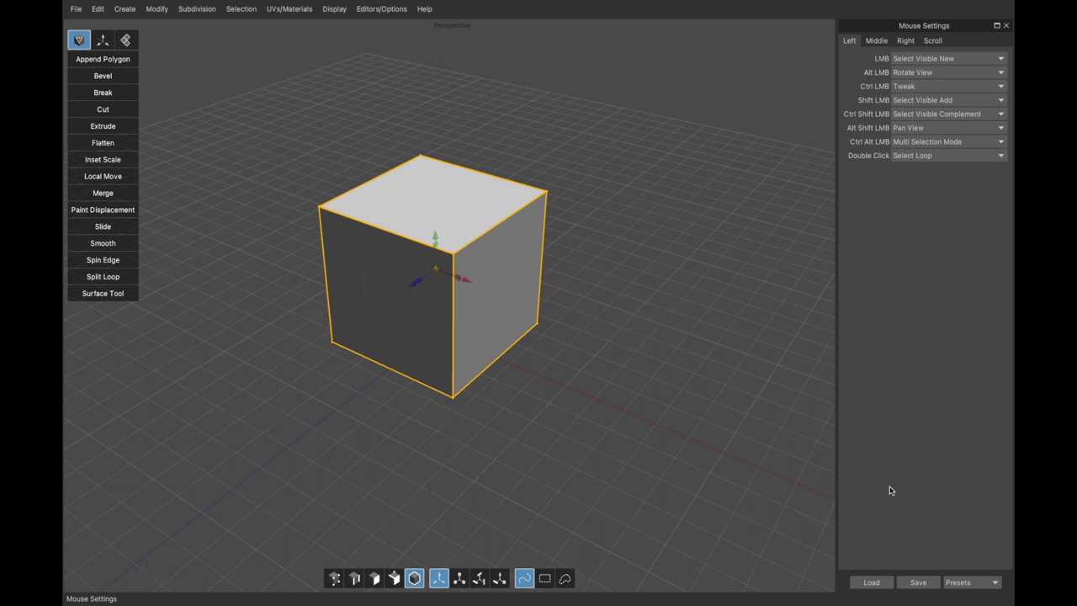
Check the available mouse presets without applying one, deselect the cube and close the mouse settings
{"action": "left_click", "coordinate": [966, 580]}
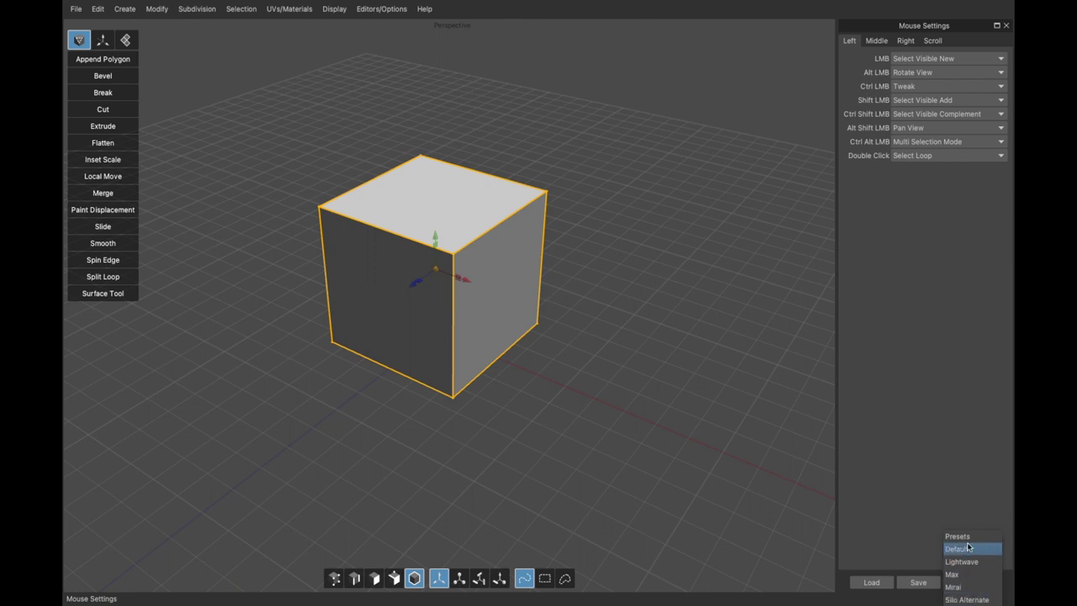
{"action": "left_click", "coordinate": [947, 457]}
{"action": "left_click", "coordinate": [653, 339]}
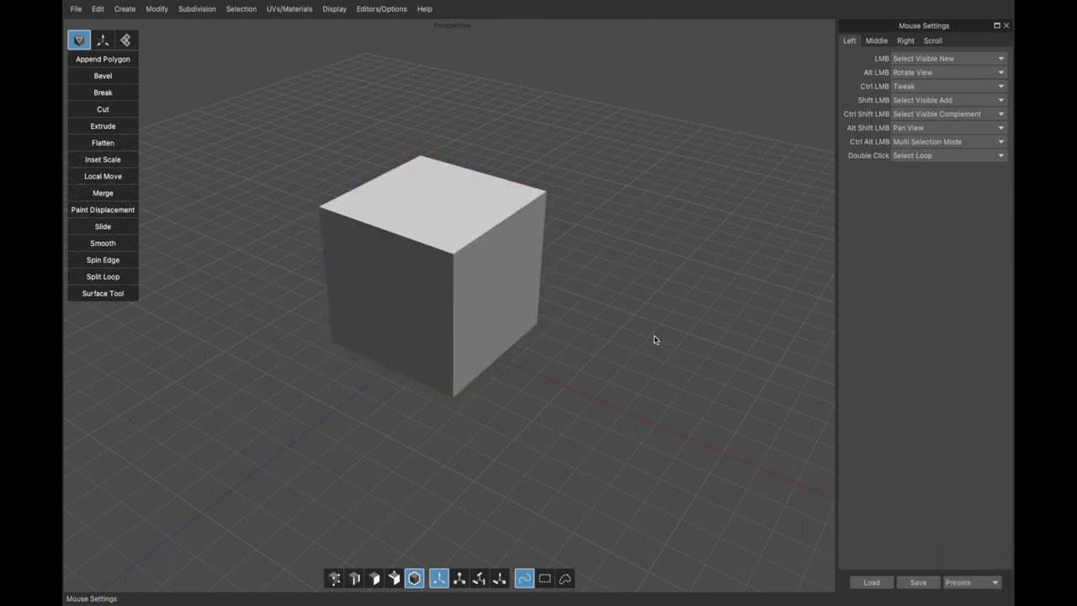
{"action": "left_click", "coordinate": [1008, 28]}
Pan, zoom and orbit the view to look at the cube from different distances and angles
{"action": "middle_click_drag", "start_coordinate": [580, 327], "coordinate": [547, 303]}
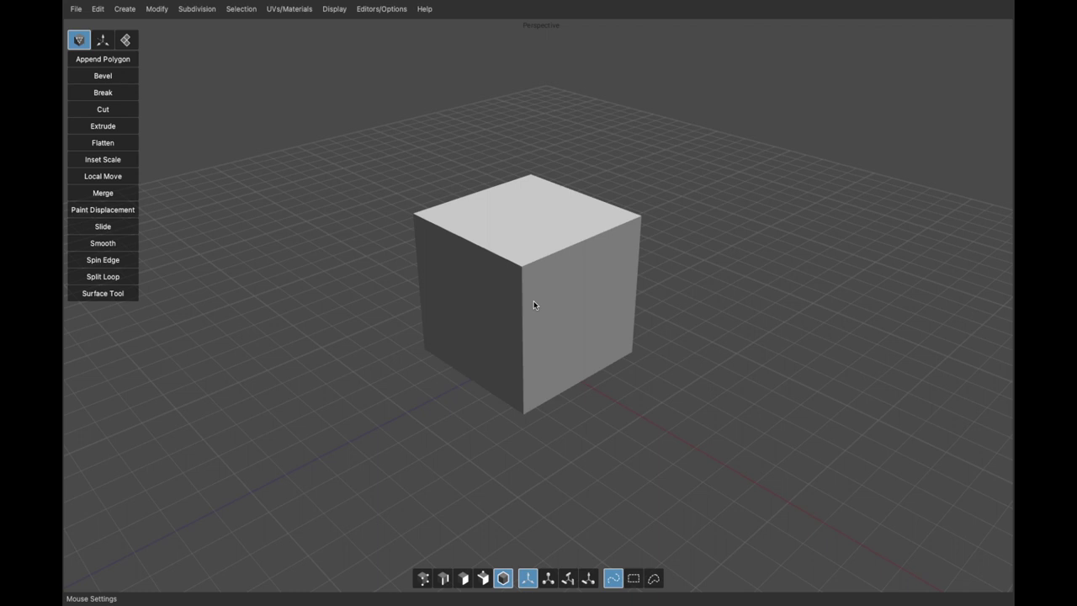
{"action": "scroll", "coordinate": [533, 305], "scroll_direction": "up", "scroll_amount": 5}
{"action": "scroll", "coordinate": [533, 305], "scroll_direction": "down", "scroll_amount": 6}
{"action": "scroll", "coordinate": [534, 305], "scroll_direction": "up", "scroll_amount": 2}
{"action": "scroll", "coordinate": [534, 304], "scroll_direction": "up", "scroll_amount": 3}
{"action": "scroll", "coordinate": [533, 304], "scroll_direction": "down", "scroll_amount": 5}
{"action": "scroll", "coordinate": [534, 305], "scroll_direction": "up", "scroll_amount": 4}
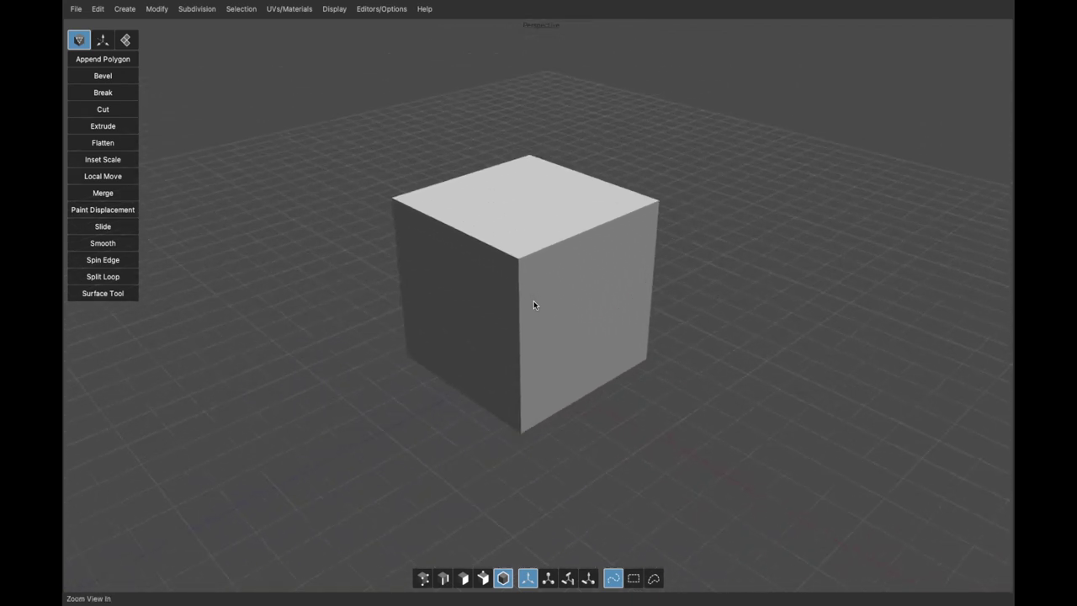
{"action": "left_click_drag", "start_coordinate": [539, 304], "coordinate": [570, 310], "text": "alt"}
Select the cube, switch to face selection mode and select its top face
{"action": "left_click", "coordinate": [570, 310]}
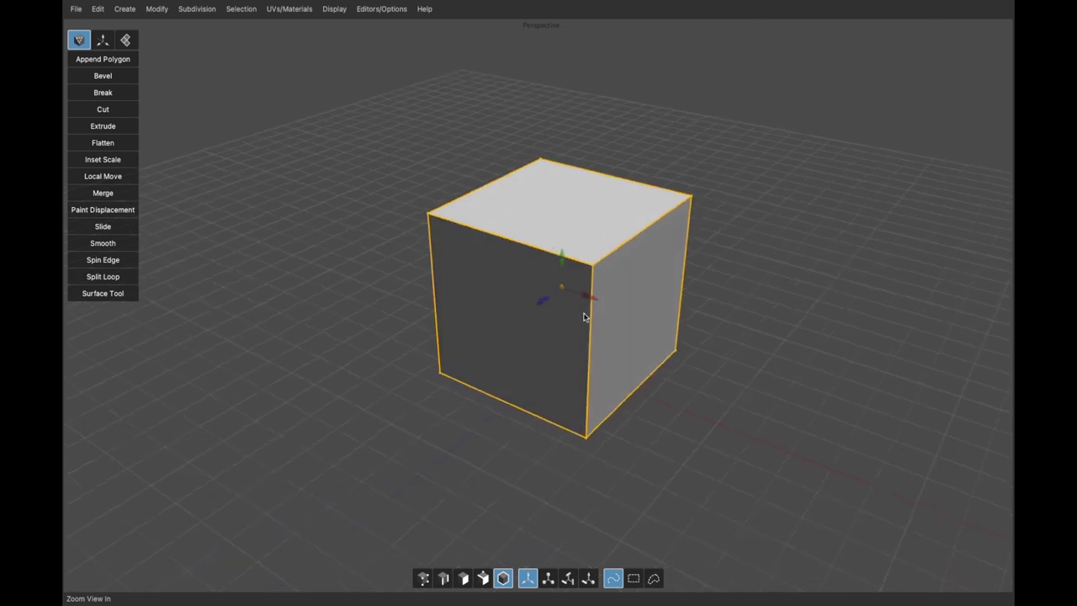
{"action": "key", "text": "3"}
{"action": "left_click", "coordinate": [577, 214]}
{"action": "left_click_drag", "start_coordinate": [579, 217], "coordinate": [747, 209], "text": "alt"}
{"action": "scroll", "coordinate": [654, 197], "scroll_direction": "up", "scroll_amount": 5}
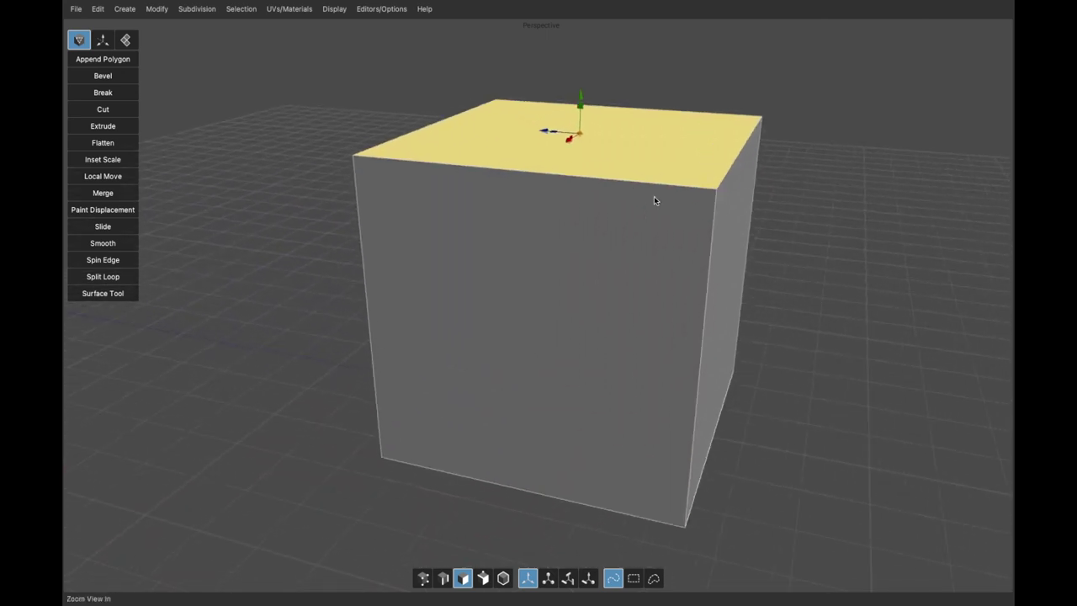
{"action": "scroll", "coordinate": [630, 277], "scroll_direction": "down", "scroll_amount": 5}
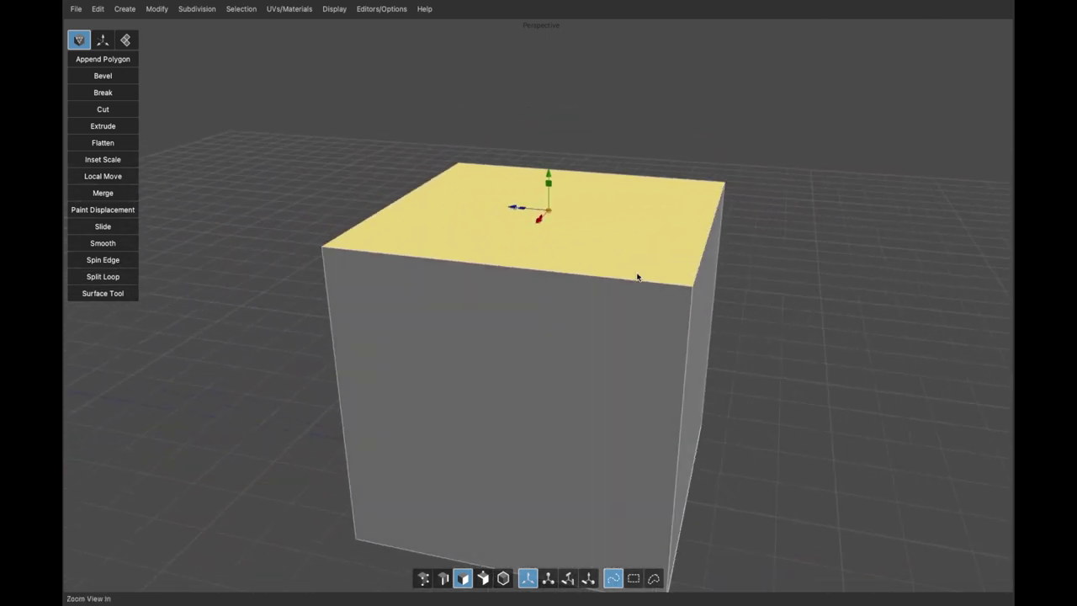
{"action": "scroll", "coordinate": [654, 312], "scroll_direction": "down", "scroll_amount": 2}
Select the cube's side face on the red-axis side in place of the top face
{"action": "left_click", "coordinate": [576, 320]}
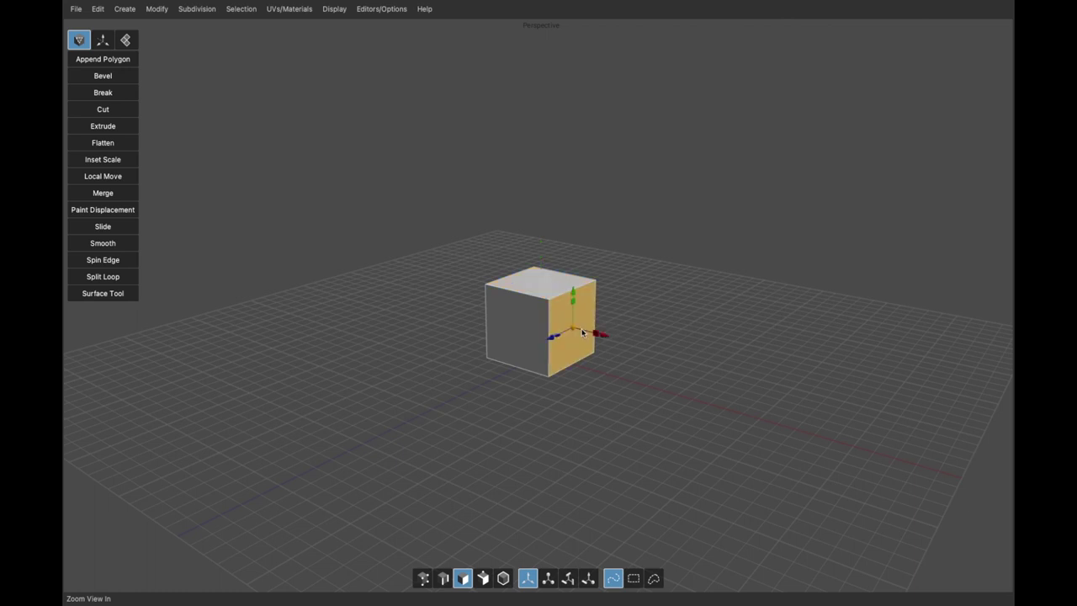
{"action": "scroll", "coordinate": [599, 293], "scroll_direction": "up", "scroll_amount": 3}
{"action": "scroll", "coordinate": [599, 293], "scroll_direction": "up", "scroll_amount": 3}
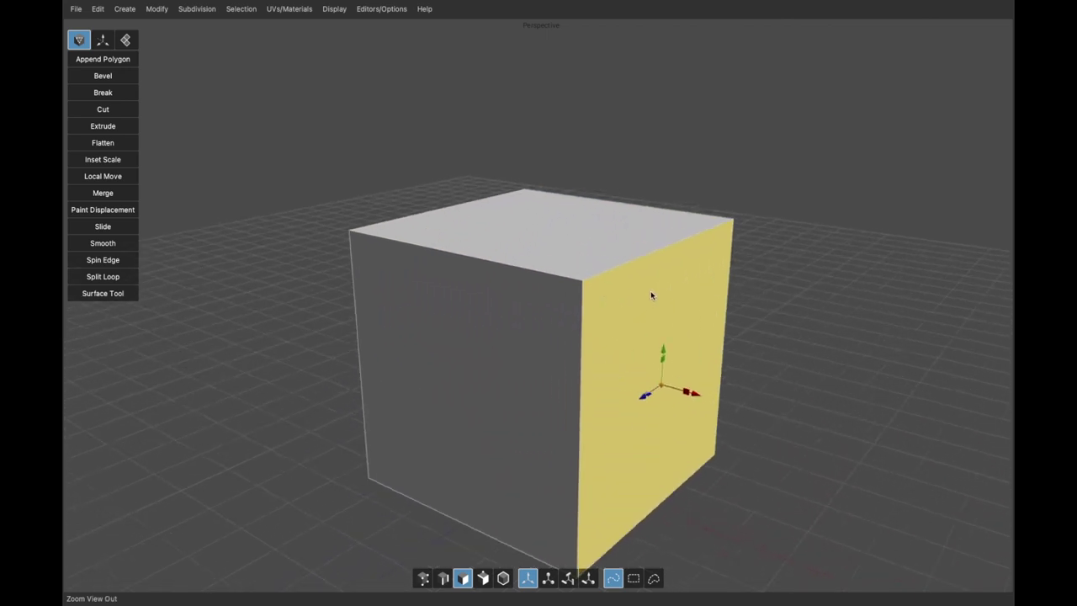
{"action": "middle_click_drag", "start_coordinate": [651, 295], "coordinate": [614, 294], "text": "alt"}
{"action": "left_click_drag", "start_coordinate": [614, 294], "coordinate": [559, 312], "text": "alt"}
{"action": "middle_click_drag", "start_coordinate": [560, 312], "coordinate": [645, 312]}
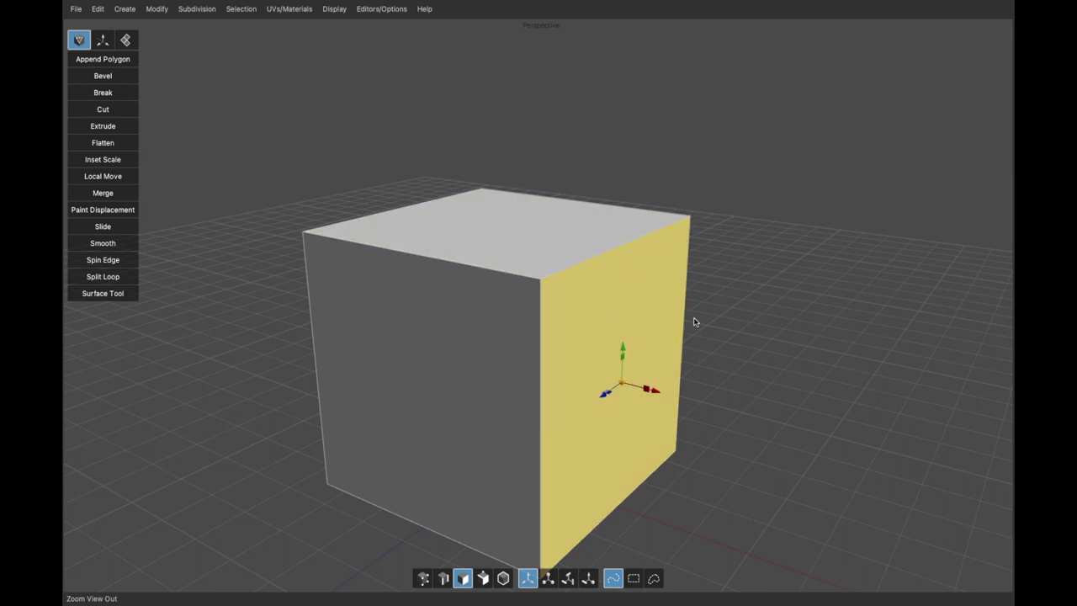
Return to object selection mode with the whole cube selected and delete the cube
{"action": "left_click", "coordinate": [602, 234]}
{"action": "mouse_move", "coordinate": [656, 245]}
{"action": "left_mouse_down", "text": "alt"}
{"action": "mouse_move", "coordinate": [640, 246]}
{"action": "mouse_move", "coordinate": [659, 249]}
{"action": "left_mouse_up", "text": "alt"}
{"action": "key", "text": "a"}
{"action": "middle_click_drag", "start_coordinate": [692, 221], "coordinate": [724, 266]}
{"action": "left_click", "coordinate": [479, 277]}
{"action": "left_click_drag", "start_coordinate": [611, 306], "coordinate": [544, 308], "text": "alt"}
{"action": "scroll", "coordinate": [543, 312], "scroll_direction": "down", "scroll_amount": 5}
{"action": "scroll", "coordinate": [543, 312], "scroll_direction": "up", "scroll_amount": 1}
{"action": "middle_click_drag", "start_coordinate": [516, 305], "coordinate": [545, 291]}
{"action": "key", "text": "f"}
{"action": "scroll", "coordinate": [550, 304], "scroll_direction": "down", "scroll_amount": 3}
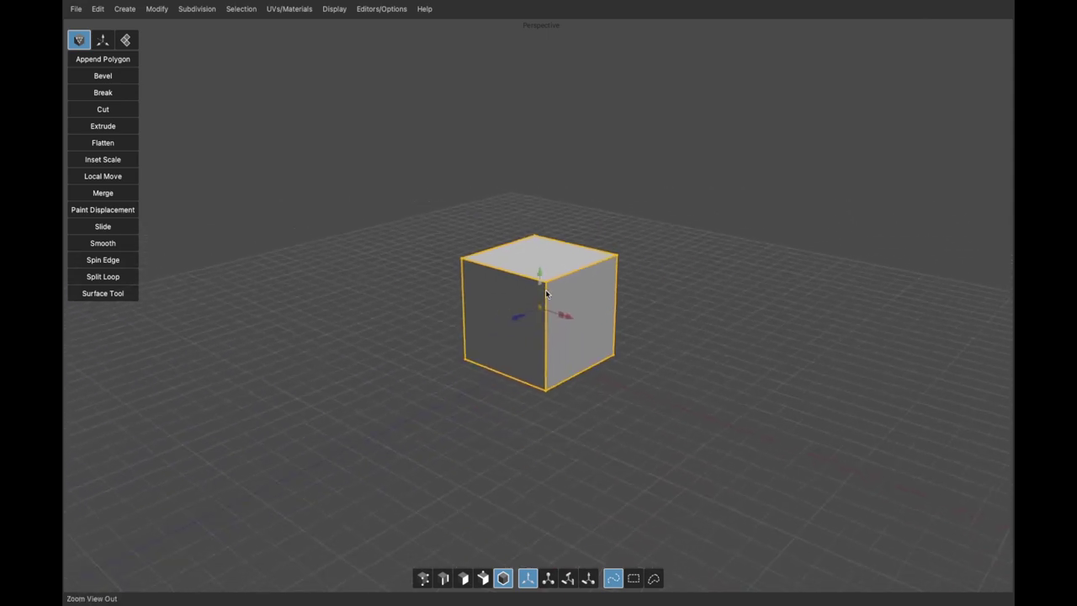
{"action": "key", "text": "Delete"}
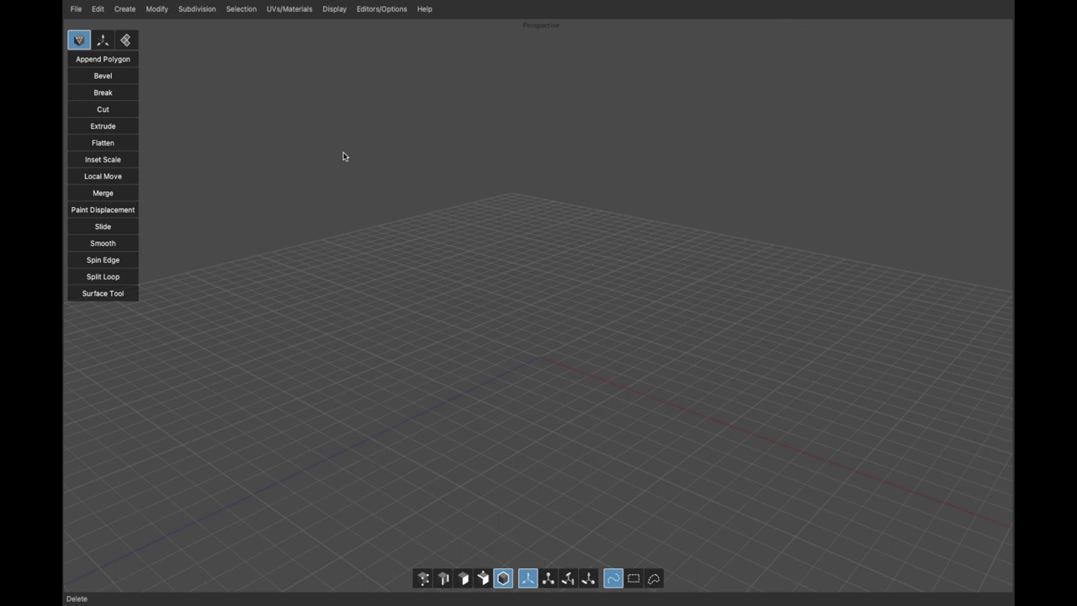
Create a default torus and delete it again
{"action": "left_click", "coordinate": [127, 9]}
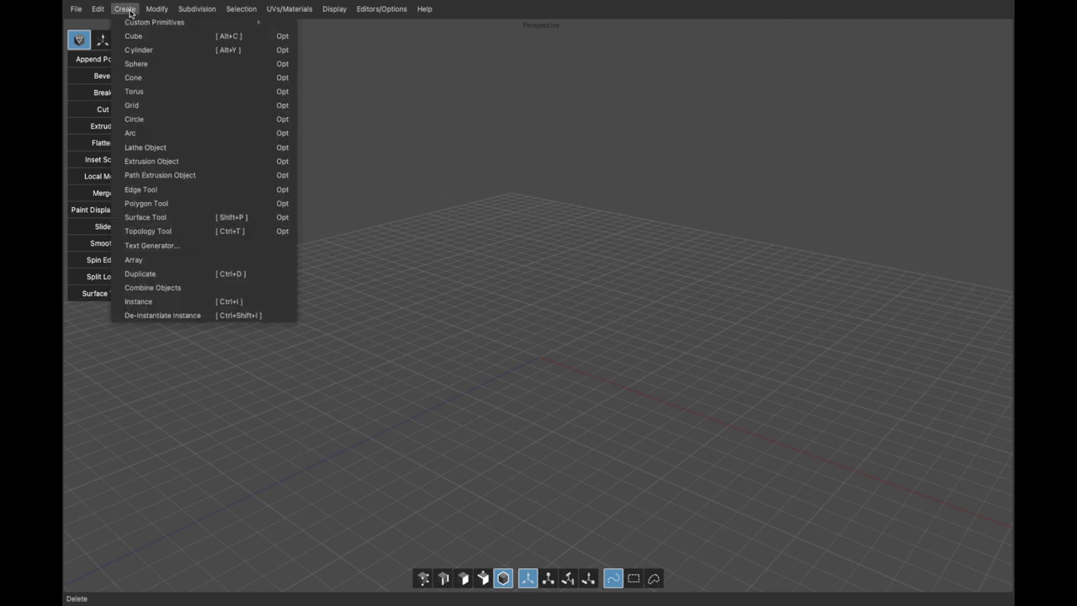
{"action": "left_click", "coordinate": [134, 91]}
{"action": "key", "text": "Delete"}
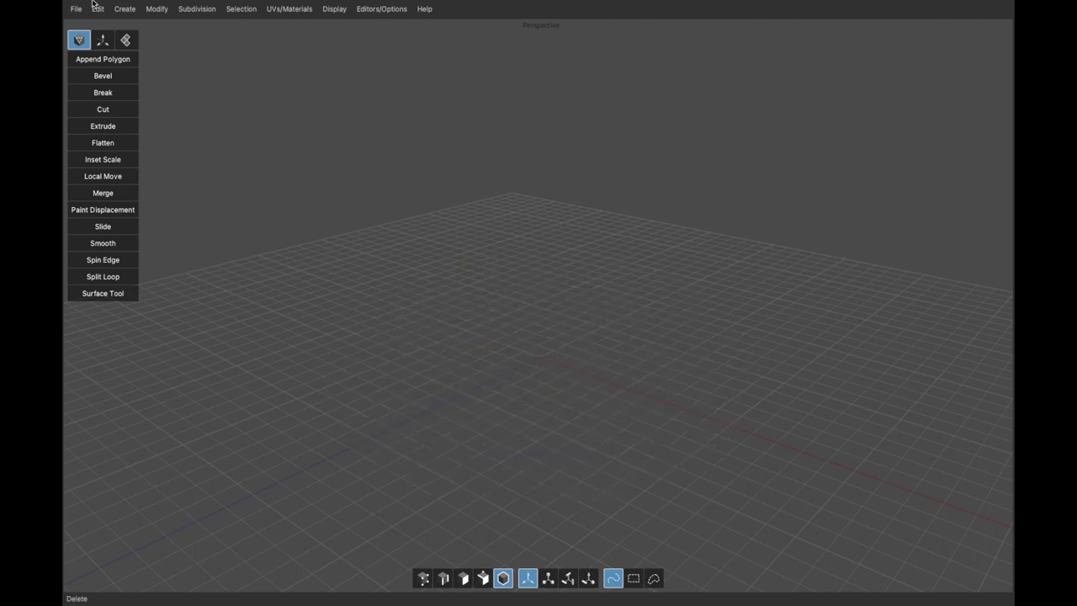
Open the cube creation options and create a cube 1 m in height, width and depth with 1 section per dimension
{"action": "left_click", "coordinate": [126, 9]}
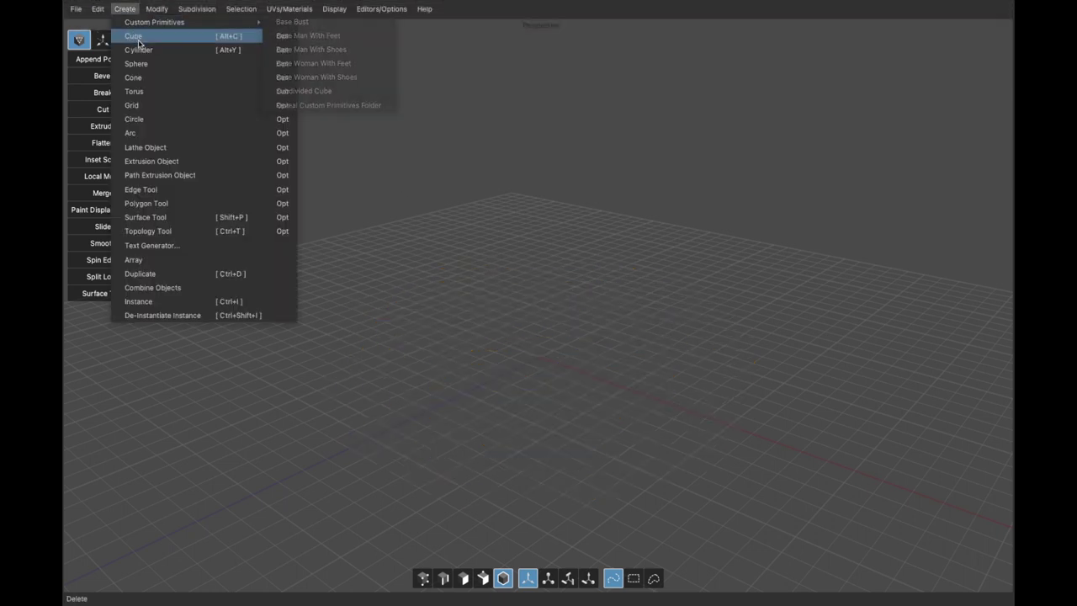
{"action": "left_click", "coordinate": [281, 37]}
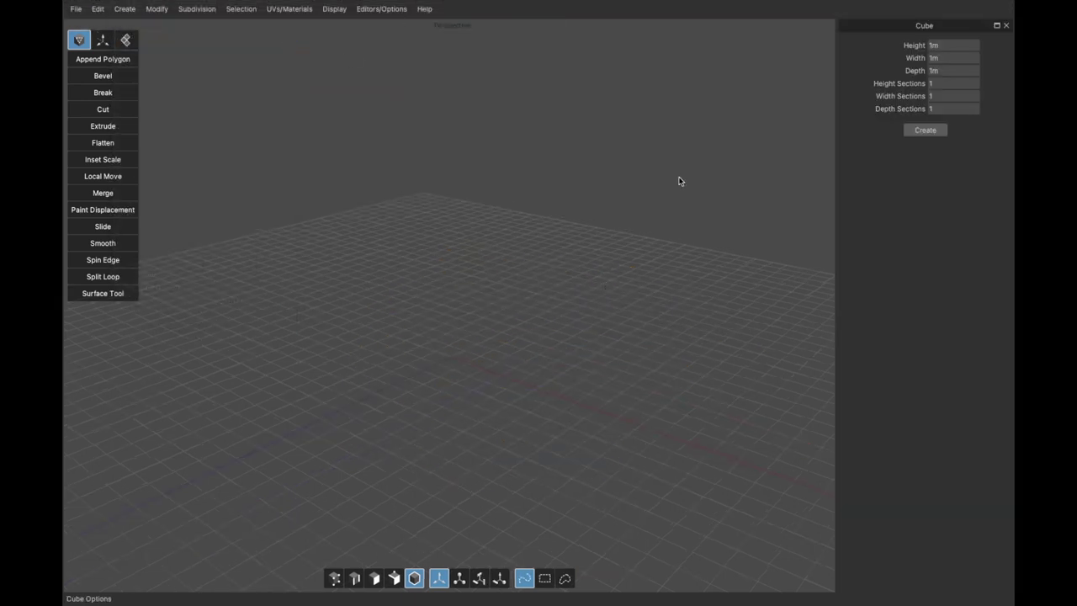
{"action": "left_click", "coordinate": [125, 10]}
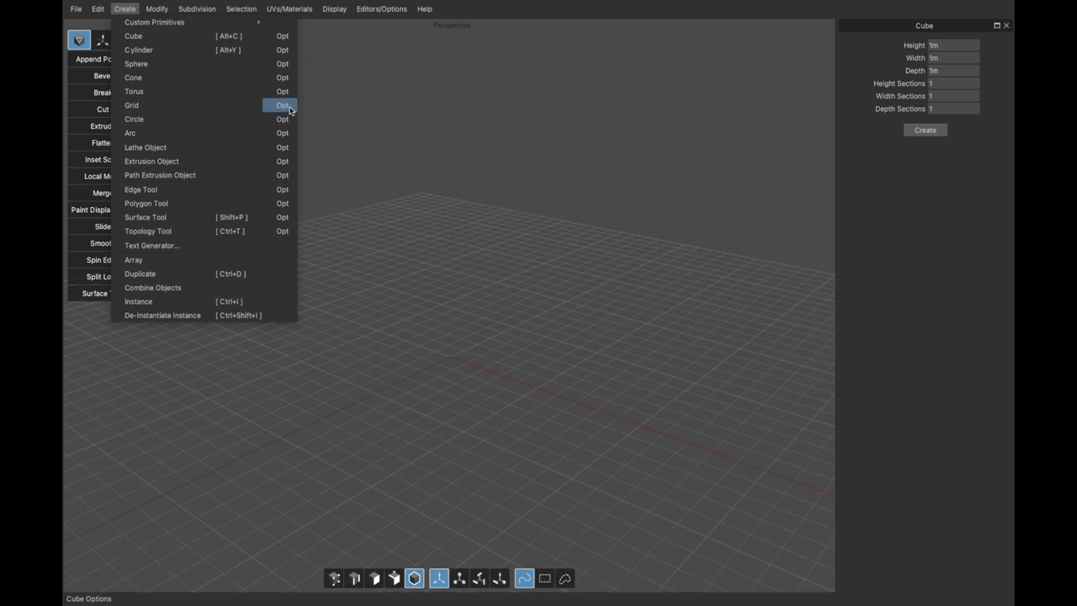
{"action": "left_click", "coordinate": [401, 116]}
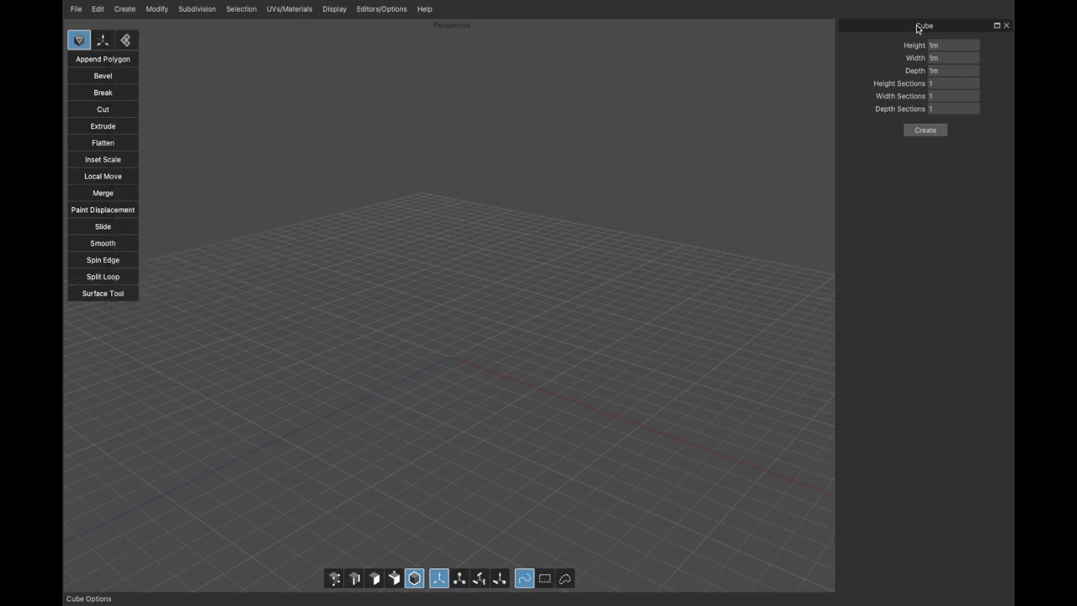
{"action": "left_click", "coordinate": [925, 131]}
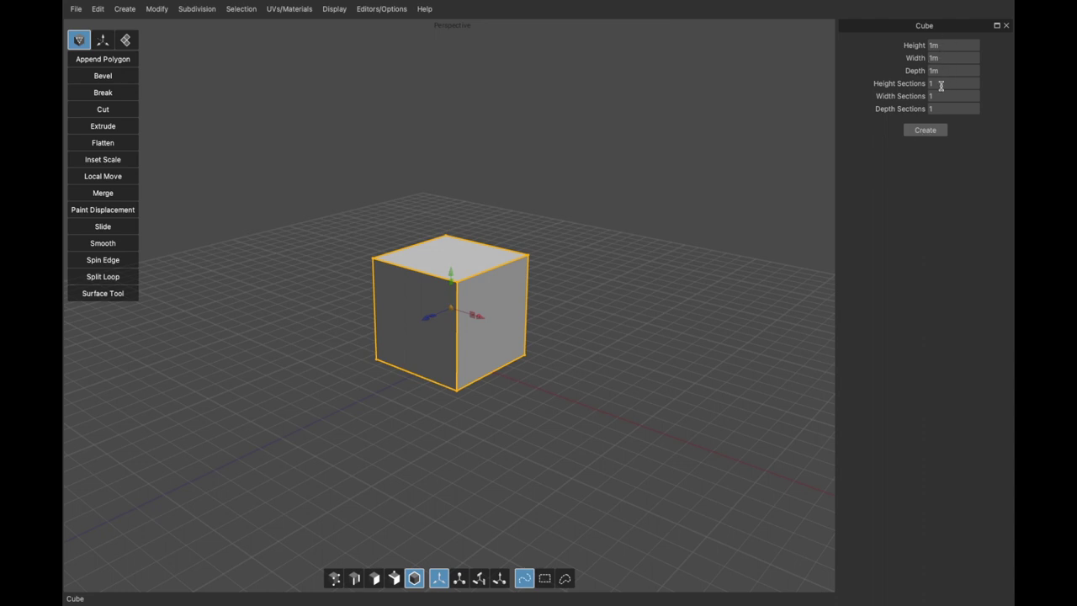
Close the cube creation options and delete the cube
{"action": "mouse_move", "coordinate": [941, 86]}
{"action": "left_mouse_down"}
{"action": "mouse_move", "coordinate": [935, 68]}
{"action": "mouse_move", "coordinate": [938, 86]}
{"action": "left_mouse_up"}
{"action": "left_click", "coordinate": [675, 232]}
{"action": "left_click", "coordinate": [499, 289]}
{"action": "left_click", "coordinate": [1007, 27]}
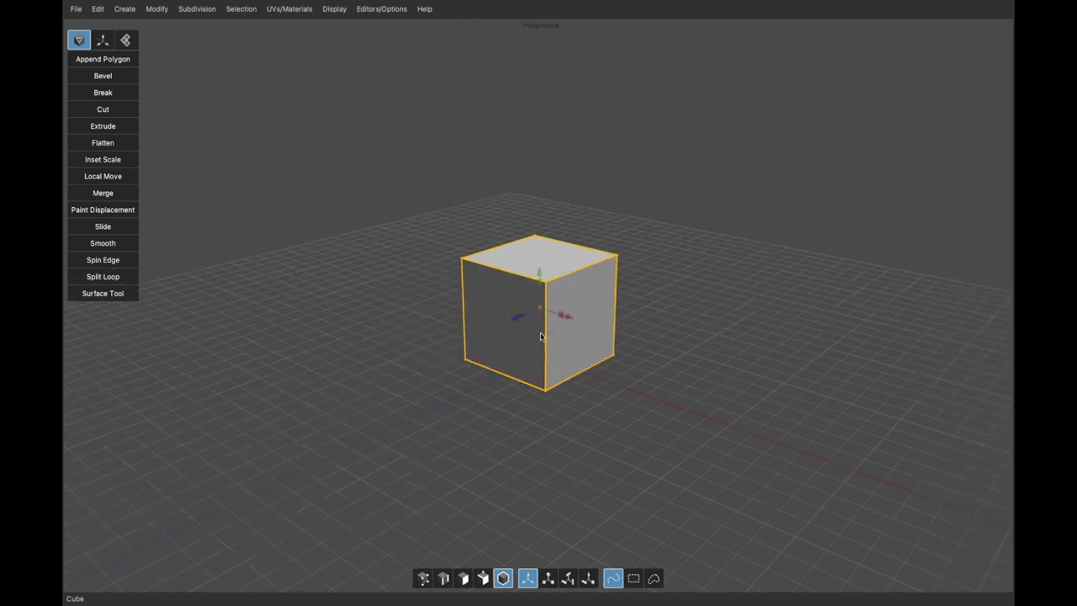
{"action": "key", "text": "Delete"}
Reveal the custom primitives folder in Finder to view its files, and return to Silo
{"action": "left_click", "coordinate": [124, 8]}
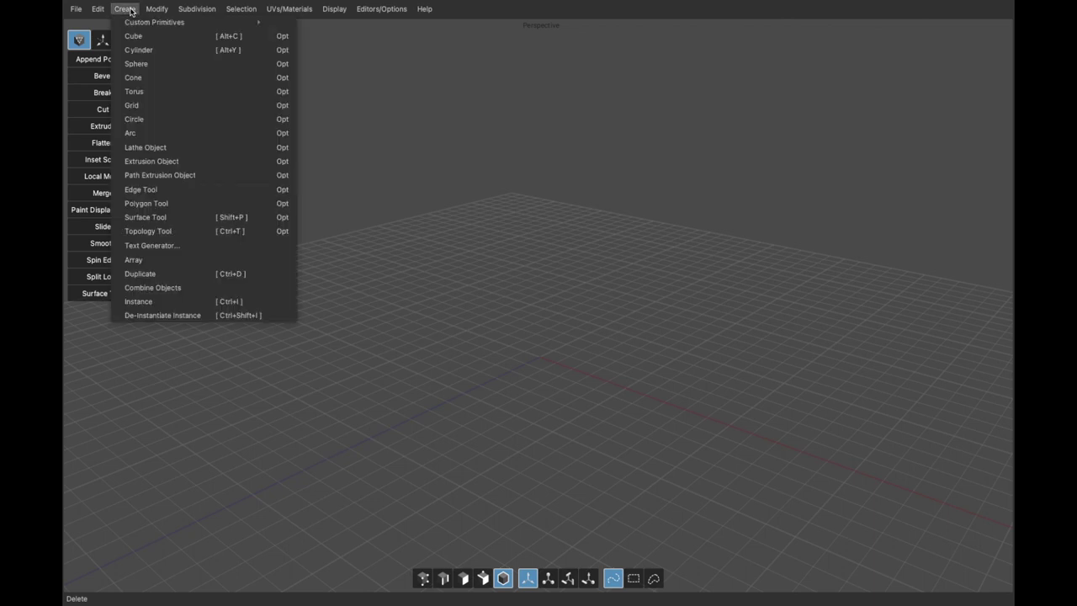
{"action": "mouse_move", "coordinate": [156, 23]}
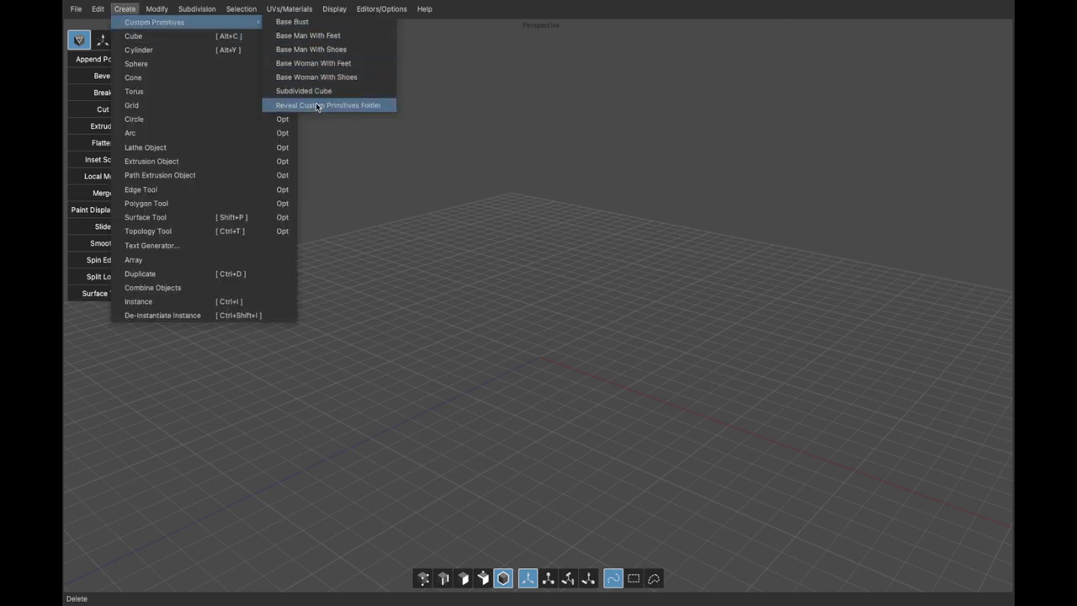
{"action": "mouse_move", "coordinate": [307, 15]}
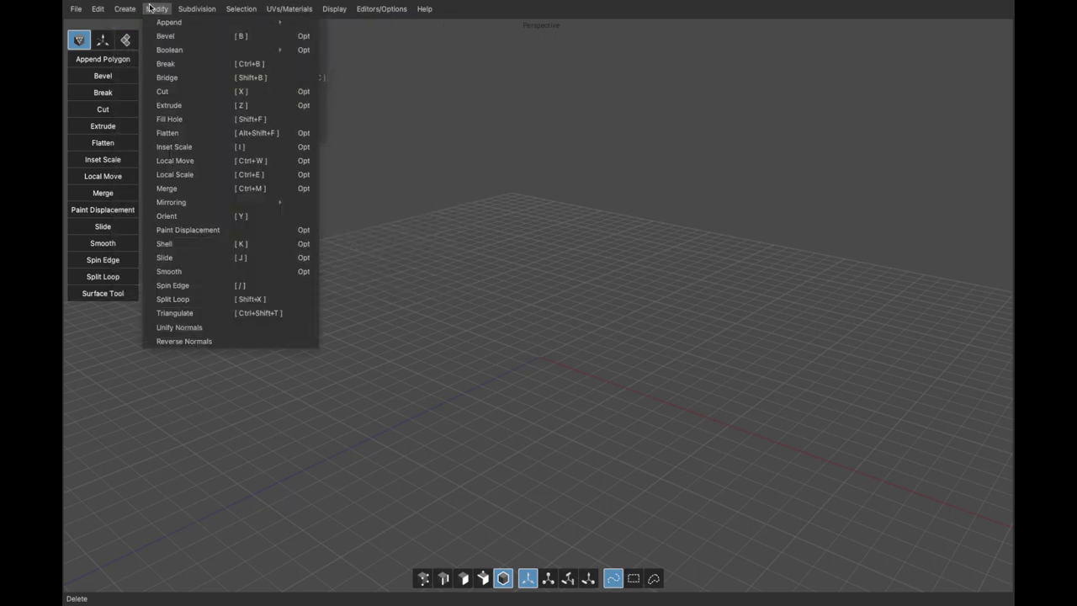
{"action": "mouse_move", "coordinate": [125, 9]}
{"action": "mouse_move", "coordinate": [251, 23]}
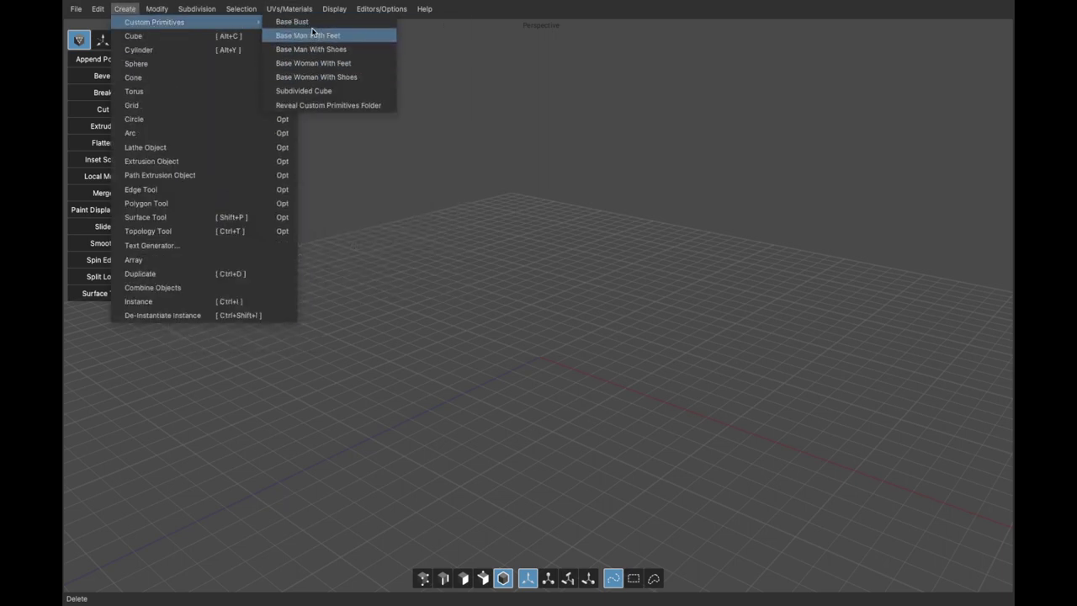
{"action": "left_click", "coordinate": [324, 107]}
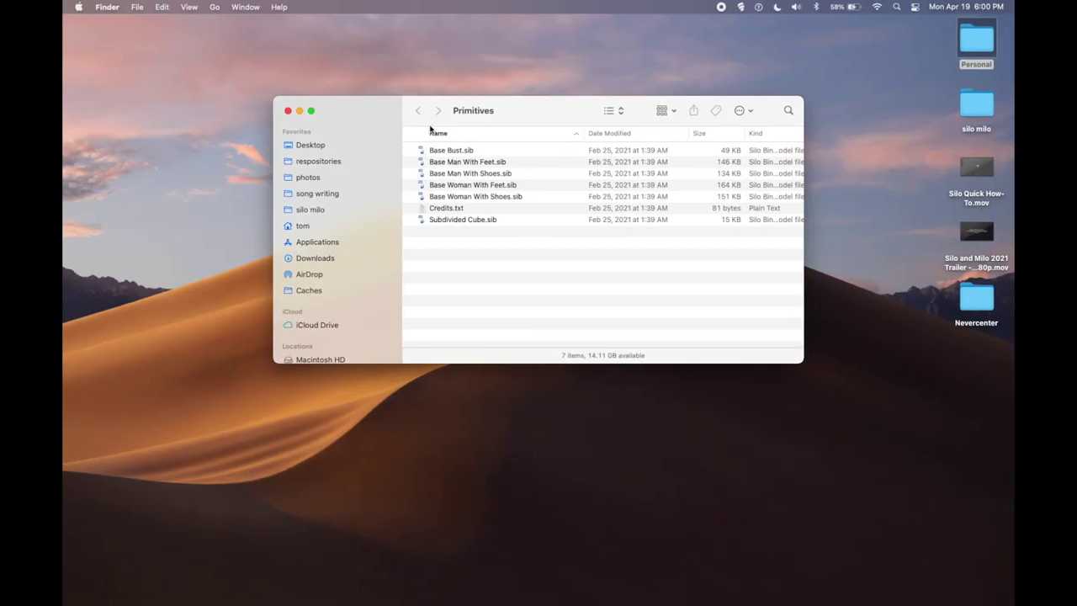
{"action": "key", "text": "ctrl+Right"}
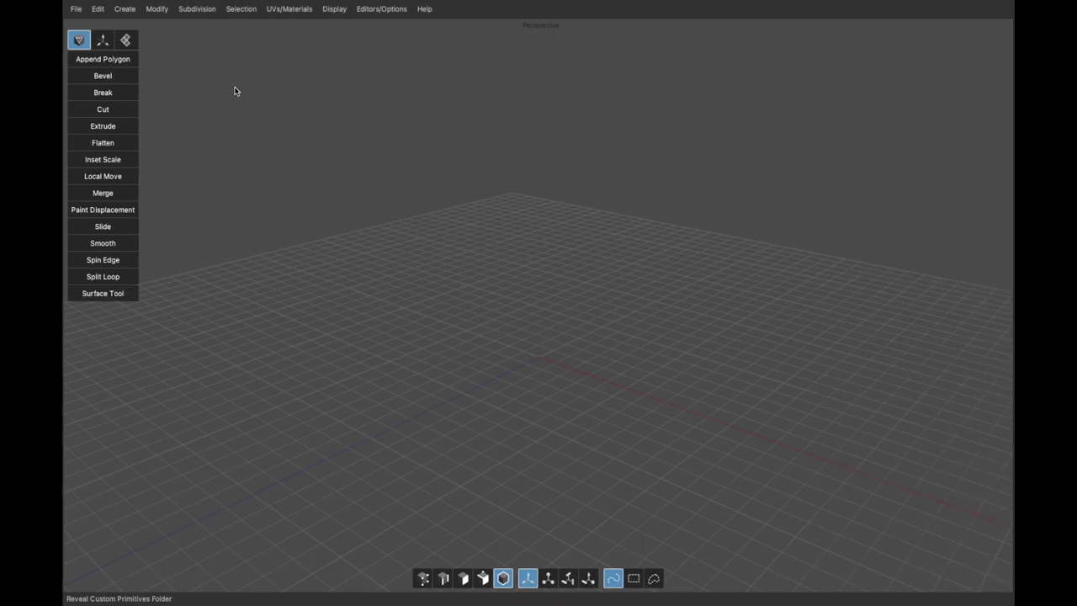
Create the Base Man With Feet custom primitive in the empty scene
{"action": "left_click", "coordinate": [124, 10]}
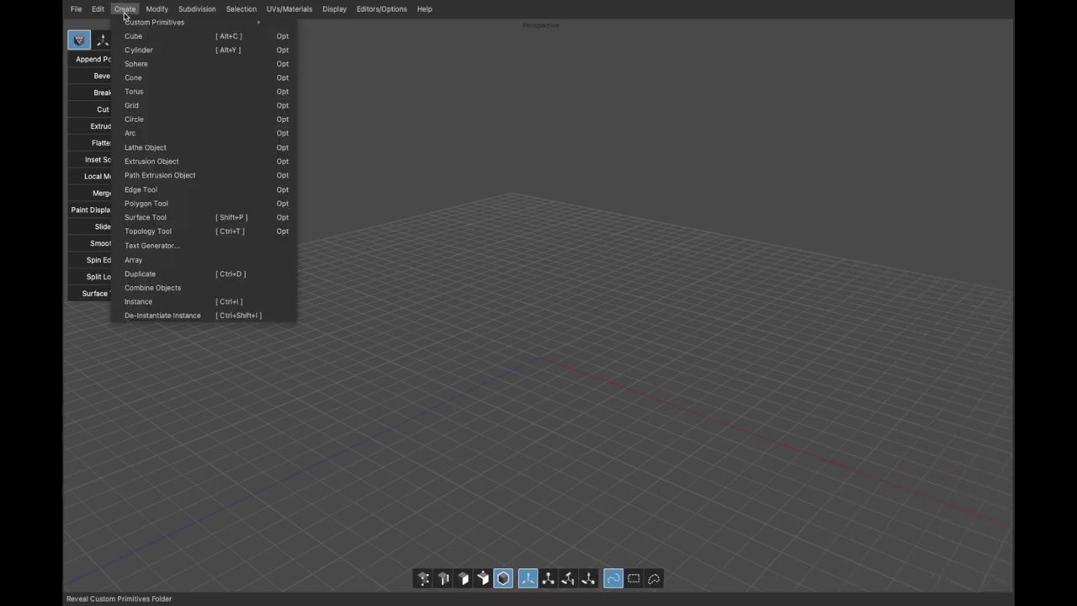
{"action": "mouse_move", "coordinate": [225, 23]}
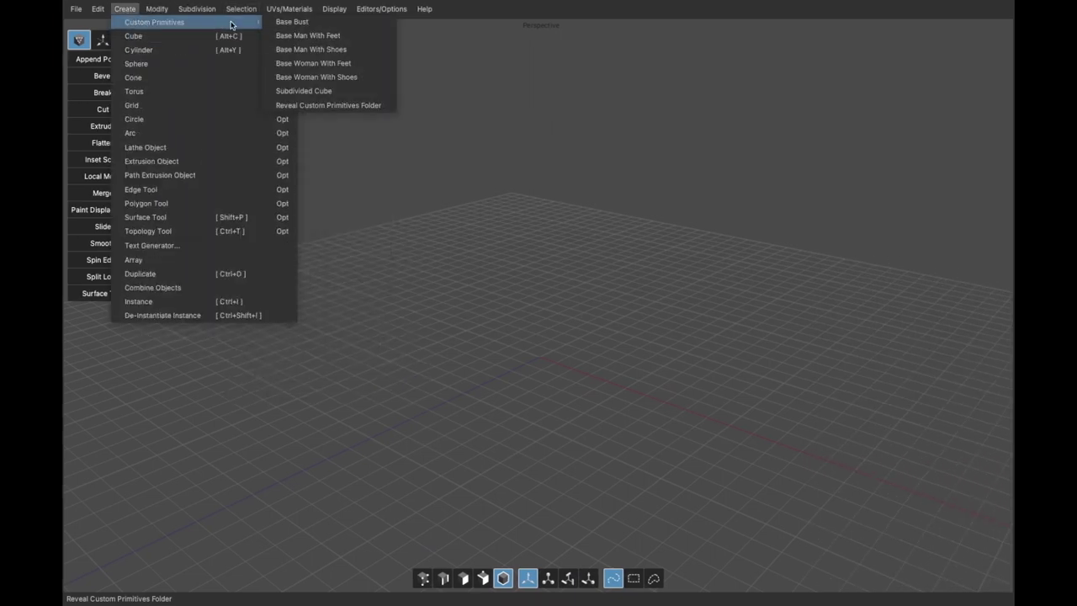
{"action": "left_click", "coordinate": [329, 43]}
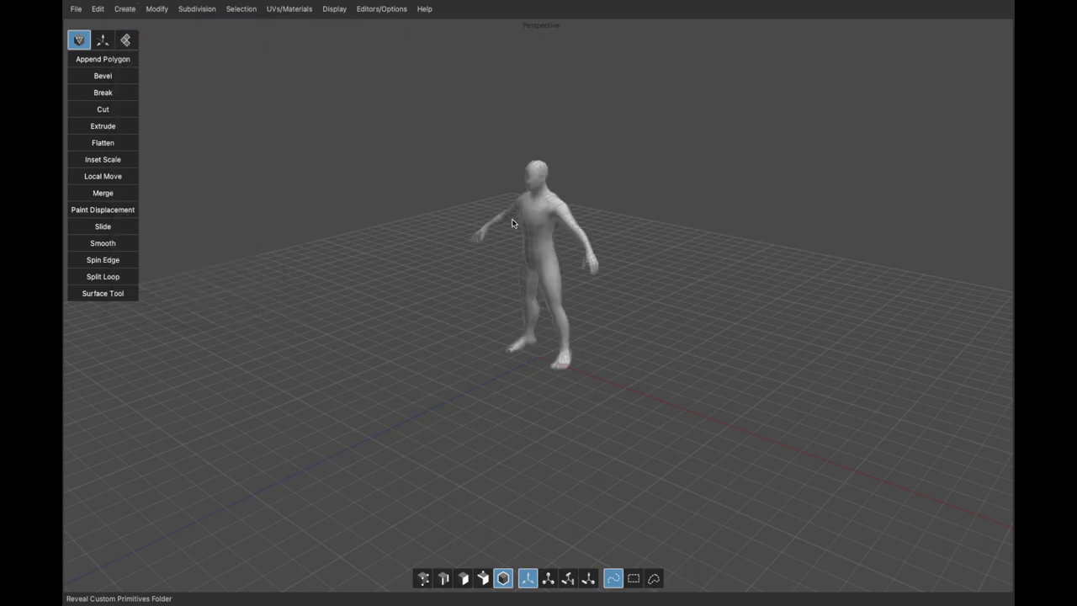
Move the man figure sideways away from the origin to make room beside it, and deselect it
{"action": "left_click", "coordinate": [532, 247]}
{"action": "scroll", "coordinate": [532, 247], "scroll_direction": "up", "scroll_amount": 5}
{"action": "left_click_drag", "start_coordinate": [532, 247], "coordinate": [560, 246], "text": "alt"}
{"action": "middle_click_drag", "start_coordinate": [558, 246], "coordinate": [397, 250]}
{"action": "left_click_drag", "start_coordinate": [398, 248], "coordinate": [387, 247]}
{"action": "double_click", "coordinate": [461, 98]}
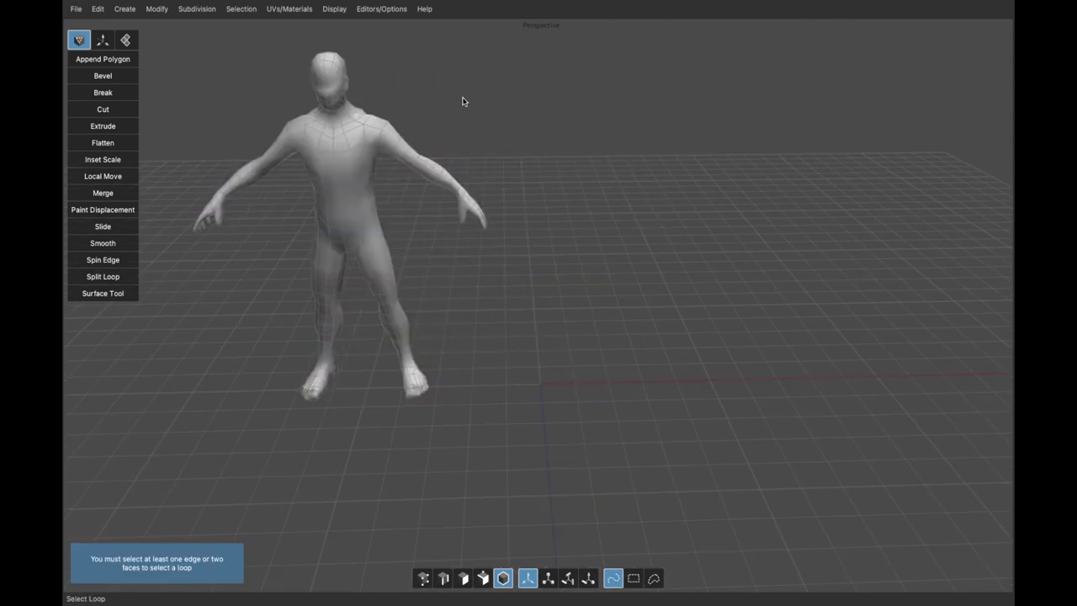
Create the Base Woman With Feet custom primitive and move it along the red axis, away from the man
{"action": "left_click", "coordinate": [134, 15]}
{"action": "mouse_move", "coordinate": [144, 23]}
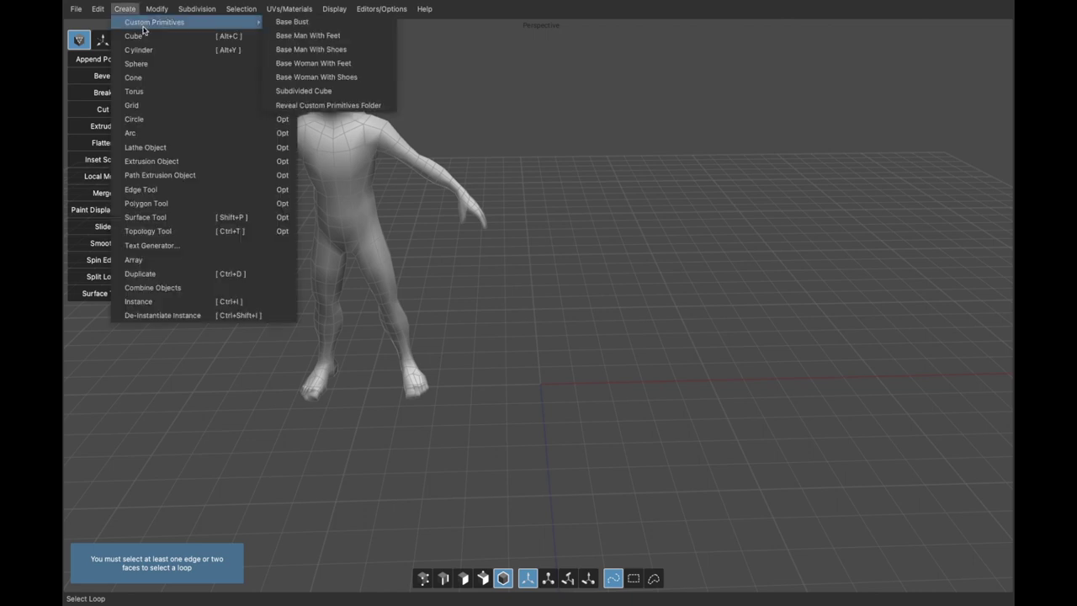
{"action": "left_click", "coordinate": [308, 64]}
{"action": "left_click", "coordinate": [556, 181]}
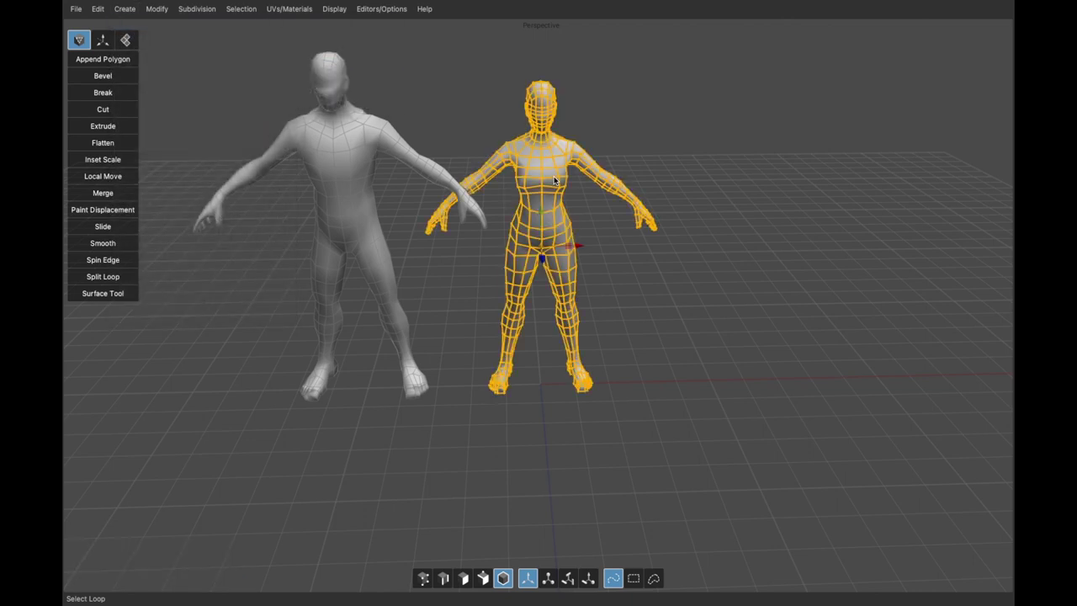
{"action": "left_click_drag", "start_coordinate": [579, 248], "coordinate": [653, 245]}
{"action": "left_click", "coordinate": [468, 289]}
Select the man figure, subdivide it to preview the smoothed surface, and unsubdivide it back to the base mesh
{"action": "left_click_drag", "start_coordinate": [469, 289], "coordinate": [482, 285], "text": "alt"}
{"action": "middle_click_drag", "start_coordinate": [481, 285], "coordinate": [462, 283]}
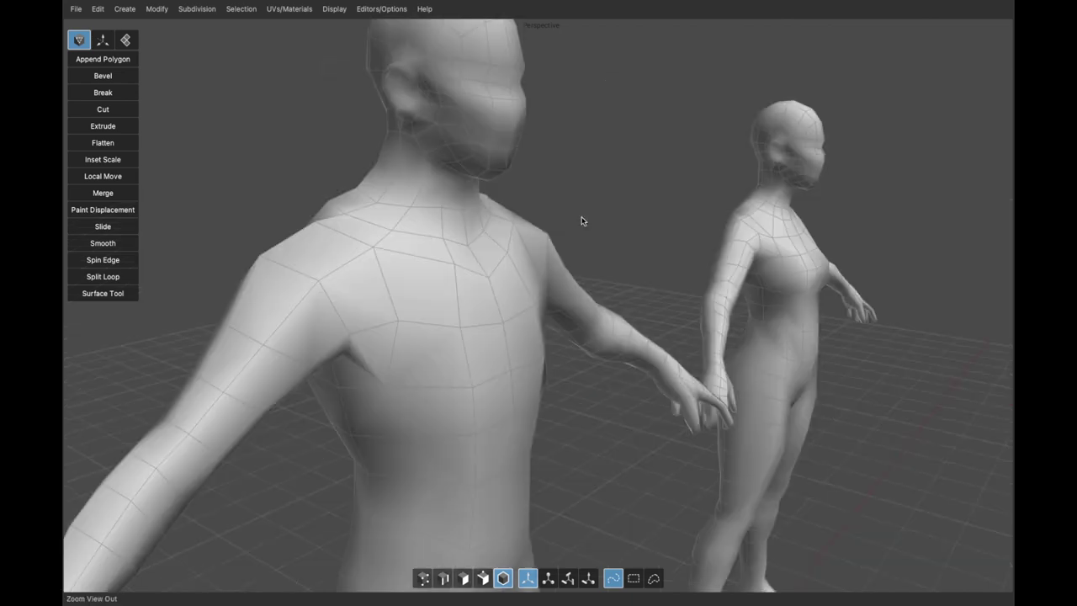
{"action": "left_click", "coordinate": [538, 239]}
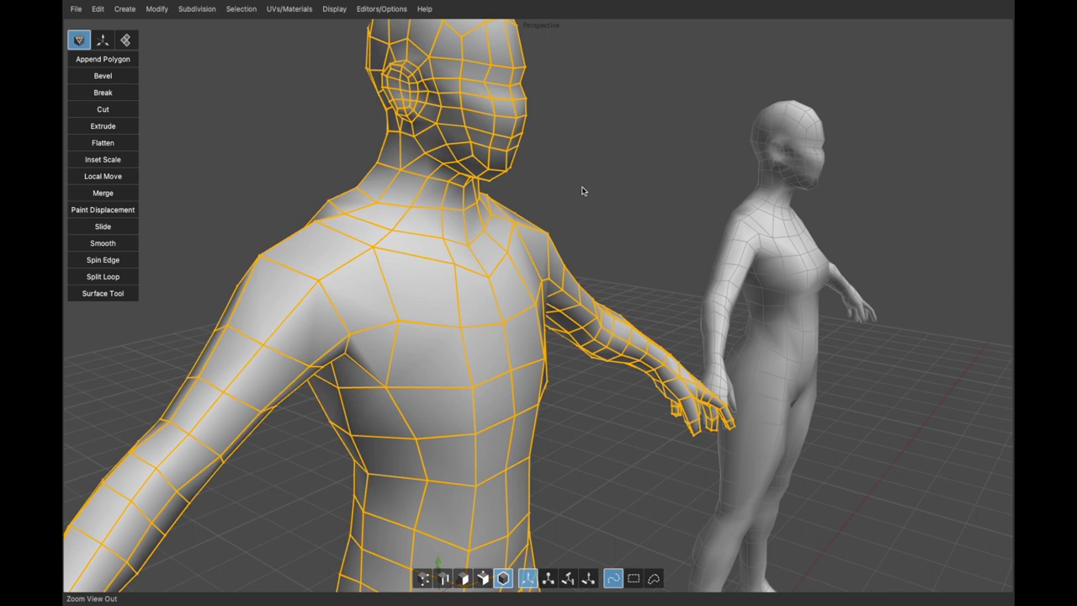
{"action": "left_click", "coordinate": [578, 192]}
{"action": "left_click", "coordinate": [520, 238]}
{"action": "key", "text": "c"}
{"action": "key", "text": "c"}
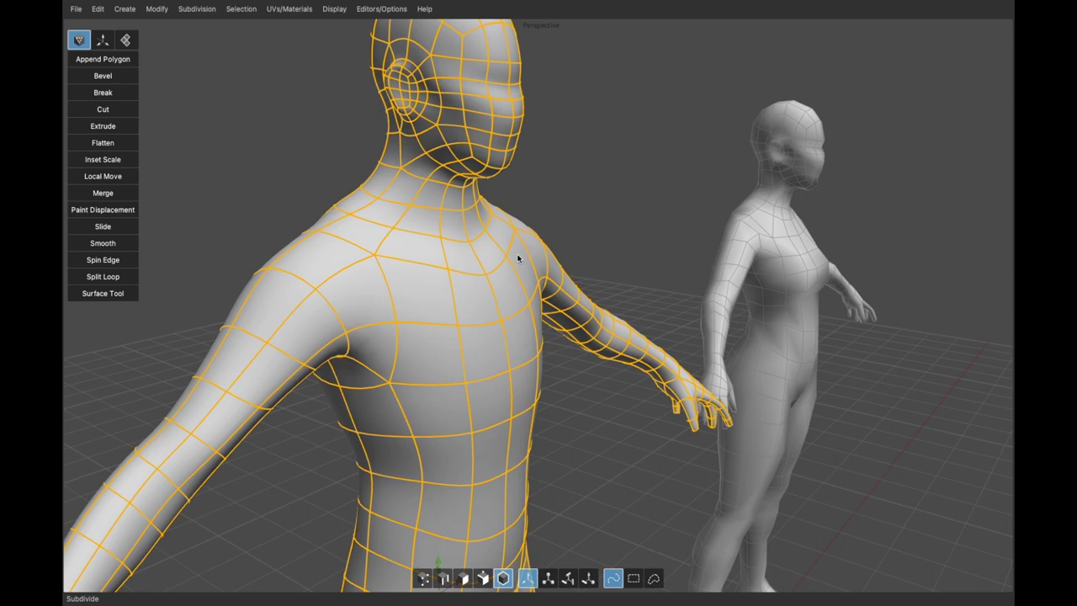
{"action": "key", "text": "v"}
{"action": "key", "text": "v"}
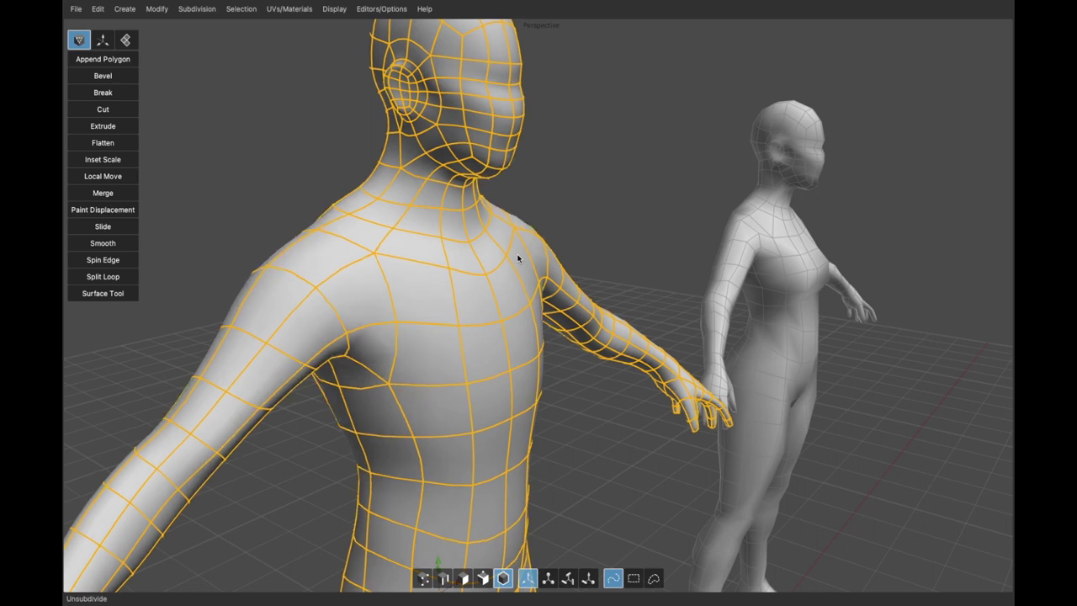
Subdivide the man figure, refine its control mesh into real geometry, and undo the refinement
{"action": "left_click", "coordinate": [562, 203]}
{"action": "key", "text": "c"}
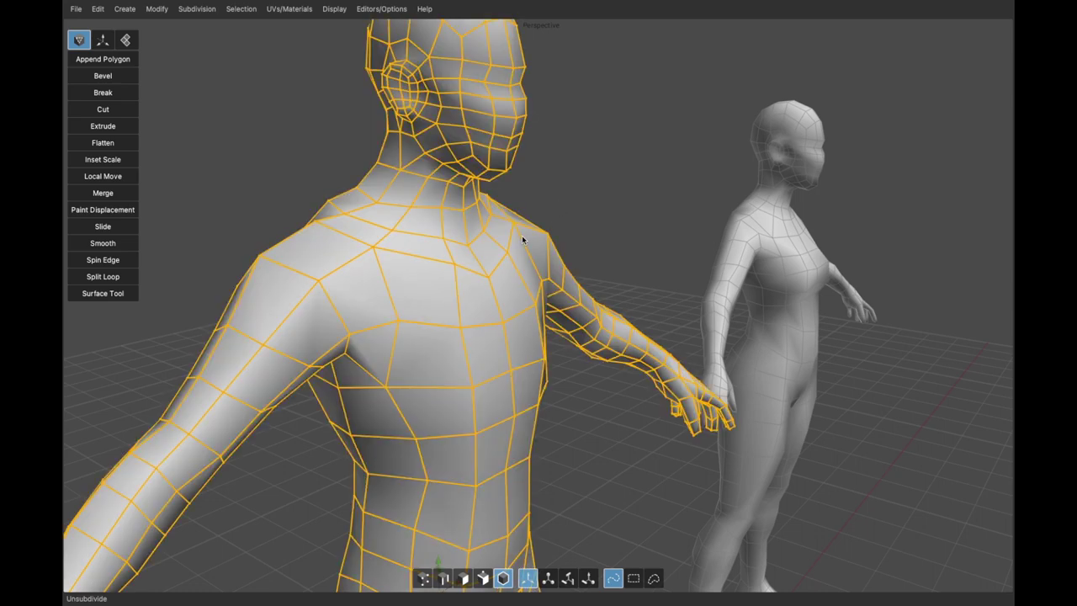
{"action": "key", "text": "ctrl+c"}
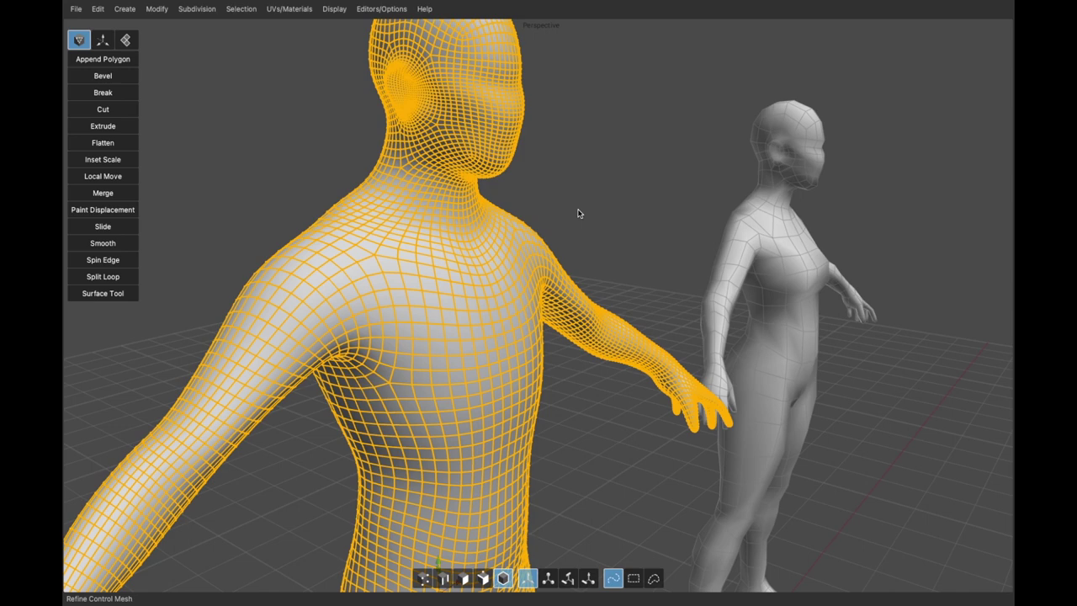
{"action": "key", "text": "ctrl+z"}
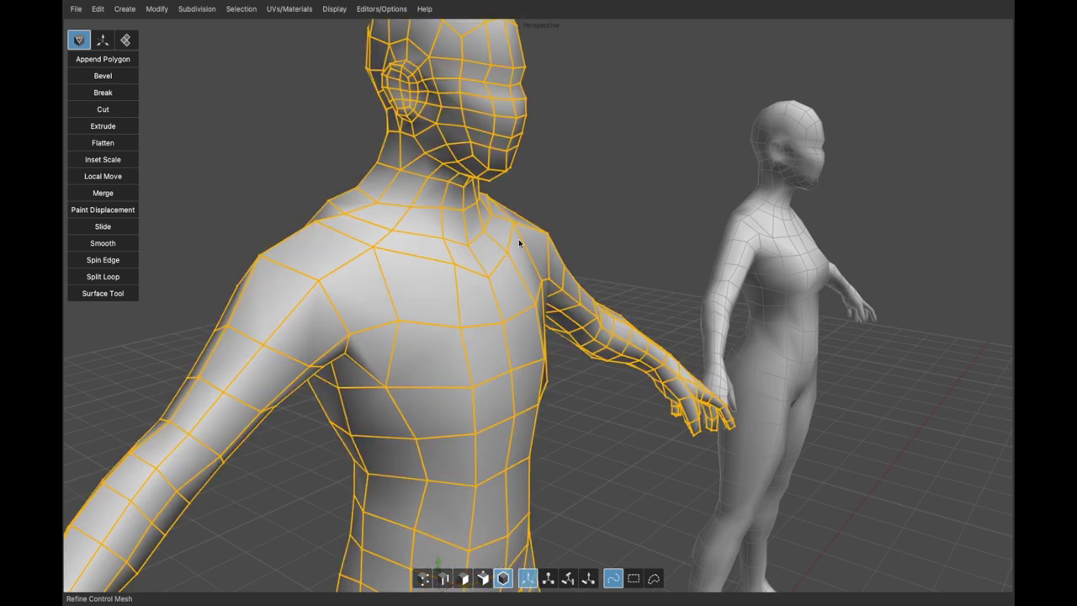
Deselect everything and subdivide both figures together
{"action": "left_click", "coordinate": [573, 217]}
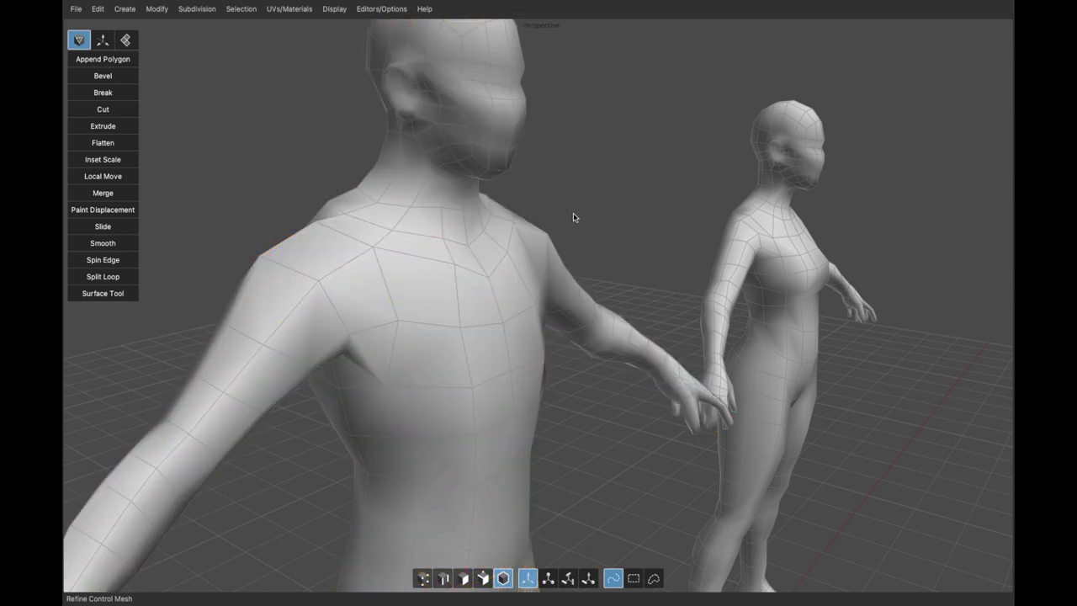
{"action": "key", "text": "c"}
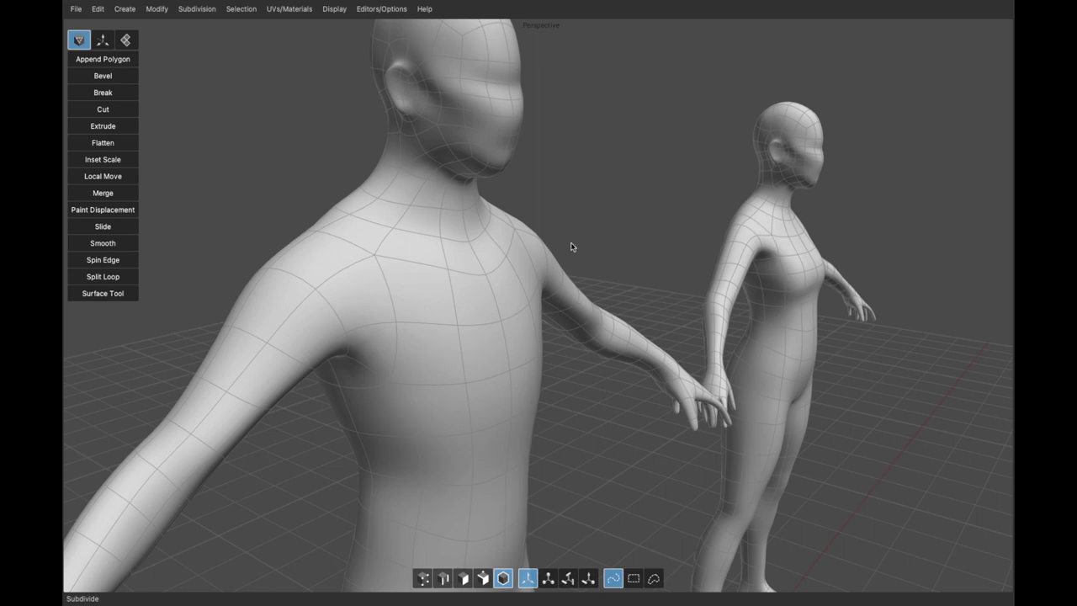
In face selection mode, pull a face on the man's shoulder upward, restore its position, and return to object selection mode
{"action": "left_click", "coordinate": [507, 230]}
{"action": "left_click_drag", "start_coordinate": [548, 233], "coordinate": [524, 235], "text": "alt"}
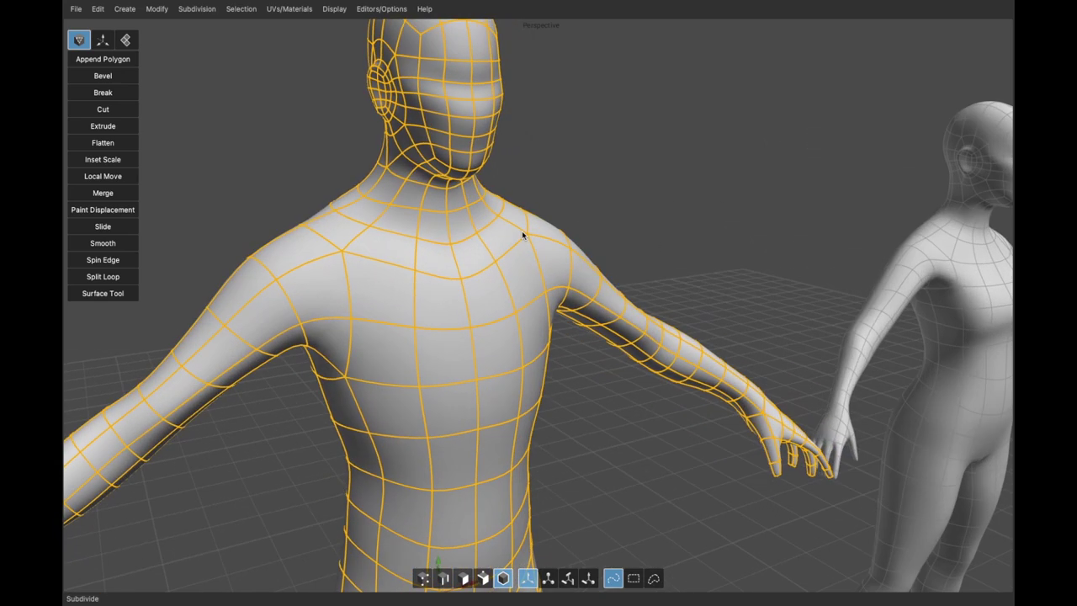
{"action": "key", "text": "d"}
{"action": "left_click", "coordinate": [540, 229]}
{"action": "left_click", "coordinate": [565, 232]}
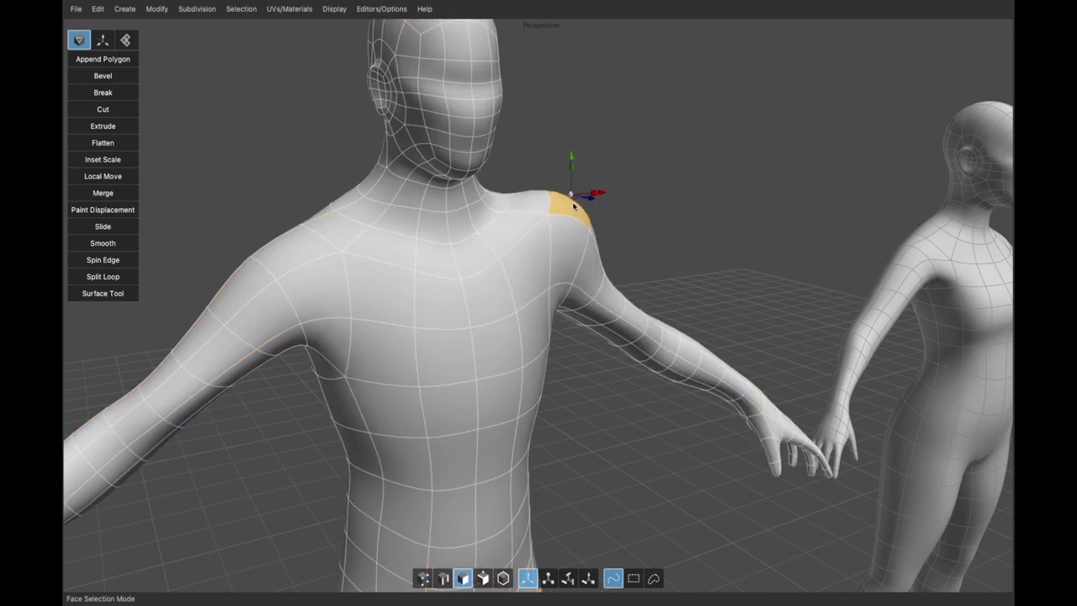
{"action": "left_click", "coordinate": [544, 226]}
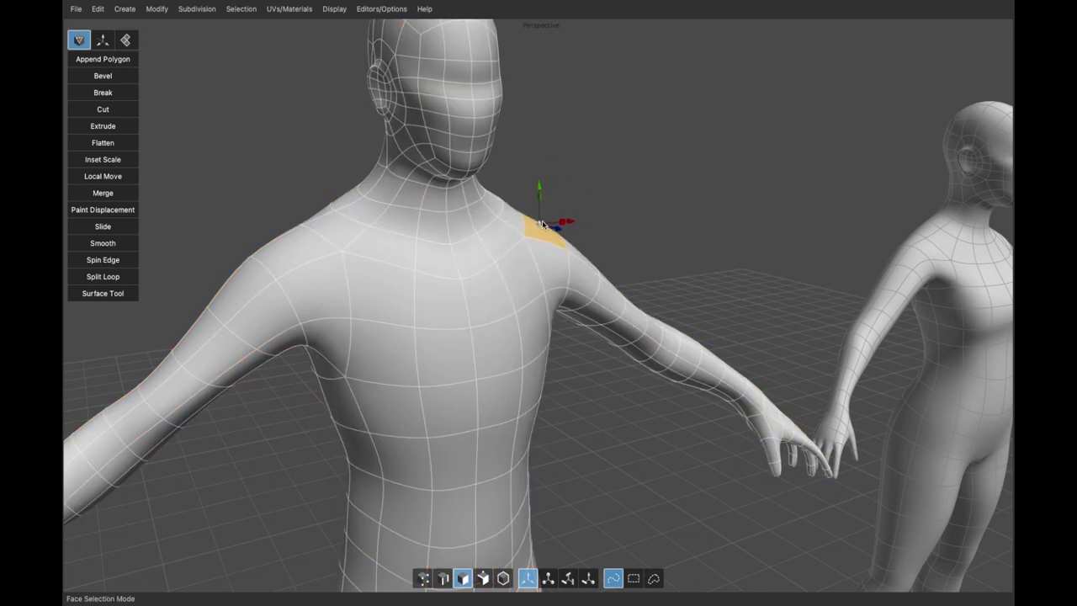
{"action": "key", "text": "g"}
{"action": "left_click", "coordinate": [617, 195]}
Show the man's mesh in edge selection mode and in vertex selection mode
{"action": "scroll", "coordinate": [601, 205], "scroll_direction": "down", "scroll_amount": 6}
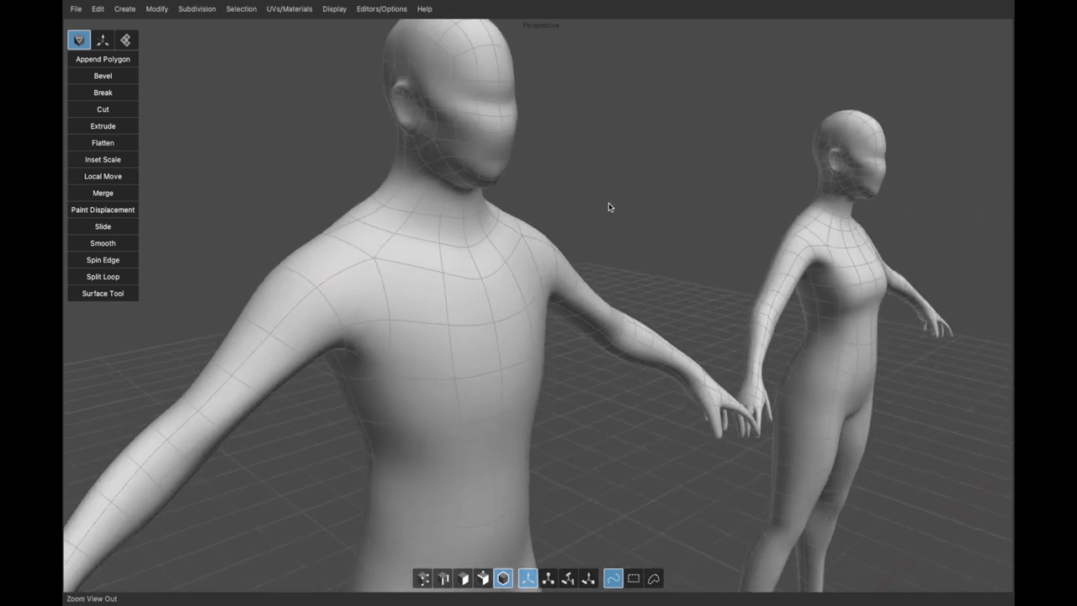
{"action": "middle_click_drag", "start_coordinate": [610, 238], "coordinate": [579, 173], "text": "alt"}
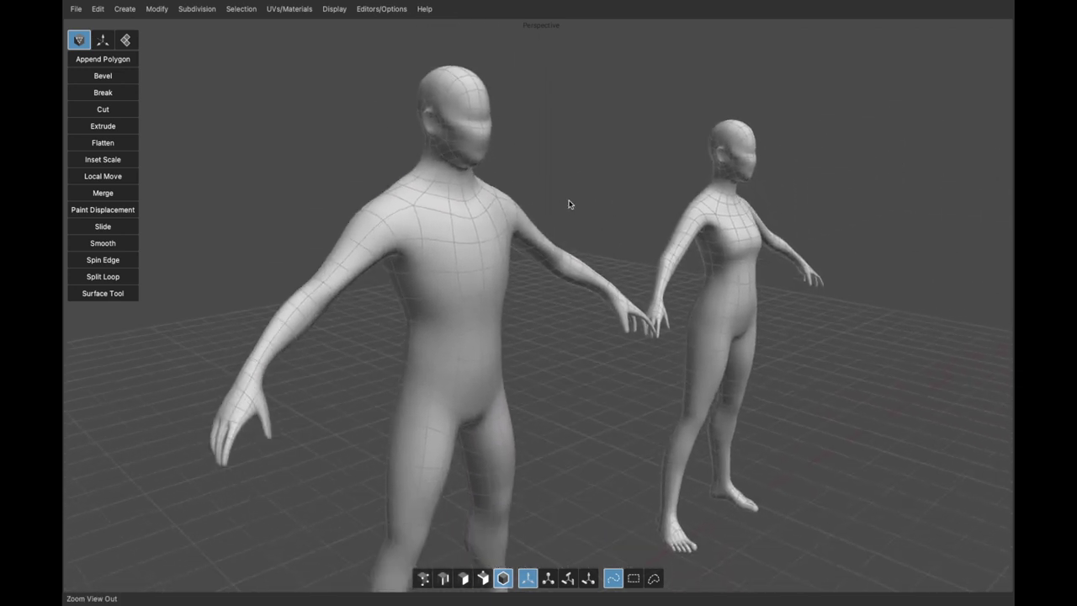
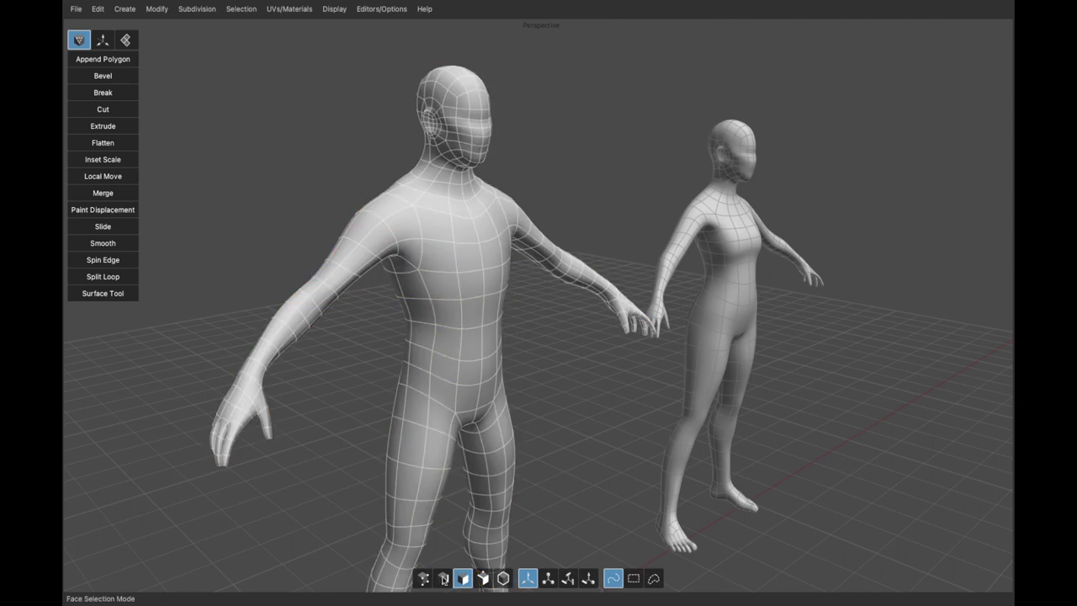
{"action": "left_click", "coordinate": [442, 578]}
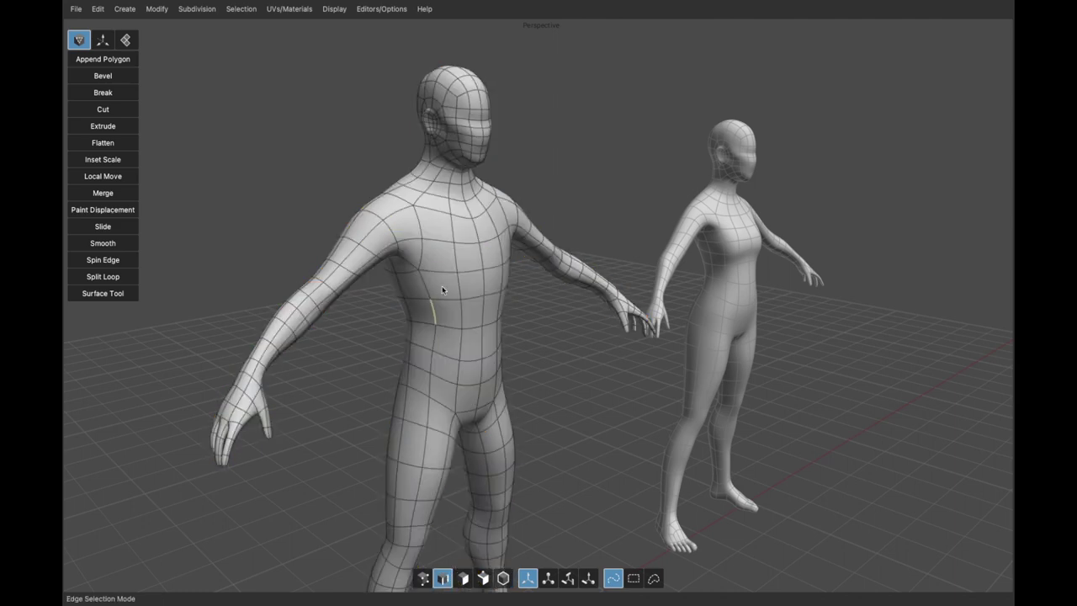
{"action": "left_click", "coordinate": [422, 578]}
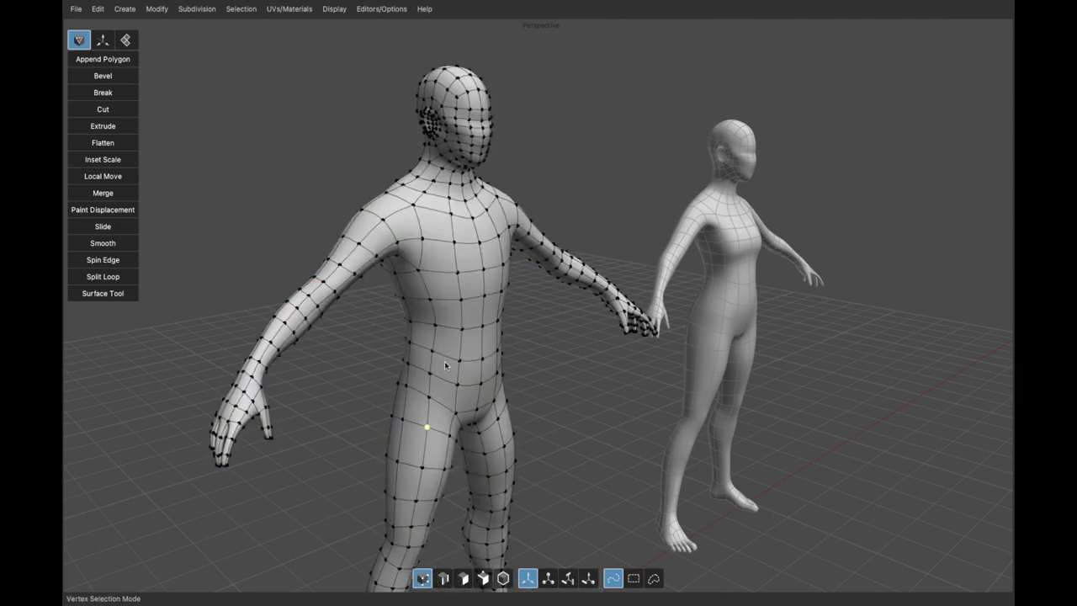
In multi selection mode, select three vertices on the man's torso, paint a second selection down it, and deselect everything
{"action": "left_click", "coordinate": [482, 579]}
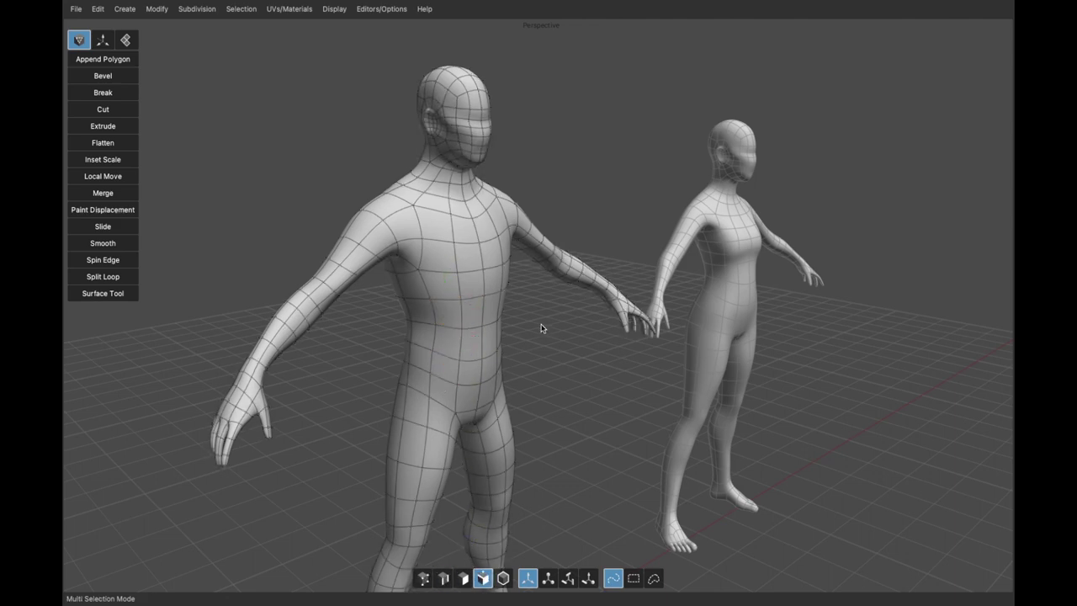
{"action": "left_click", "coordinate": [462, 300]}
{"action": "left_click", "coordinate": [418, 270], "text": "shift"}
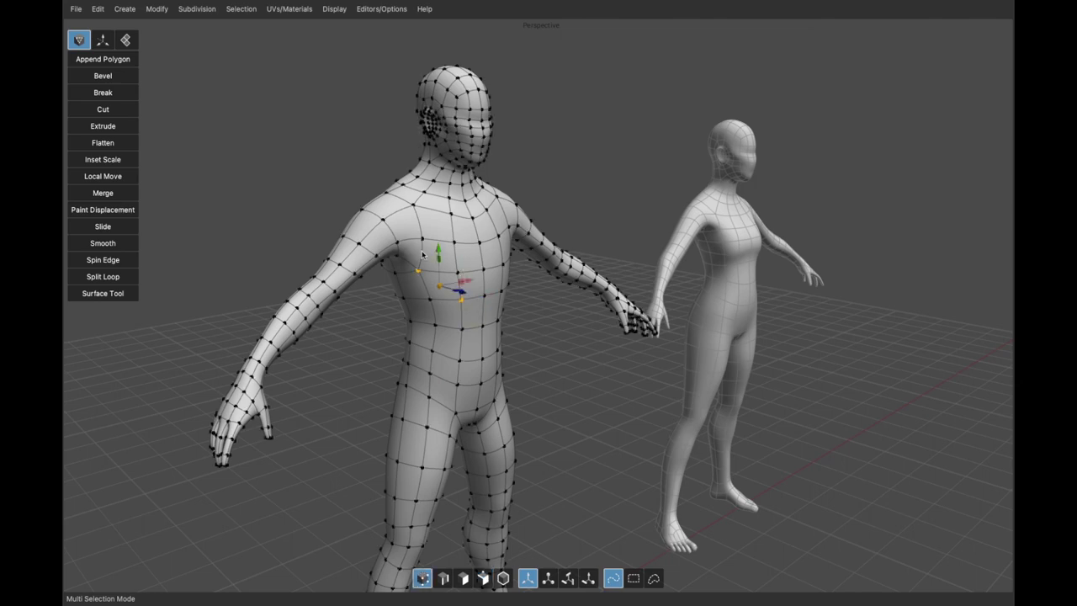
{"action": "left_click", "coordinate": [423, 238], "text": "shift"}
{"action": "left_click", "coordinate": [556, 326]}
{"action": "left_click_drag", "start_coordinate": [471, 257], "coordinate": [471, 370]}
{"action": "left_click", "coordinate": [536, 325]}
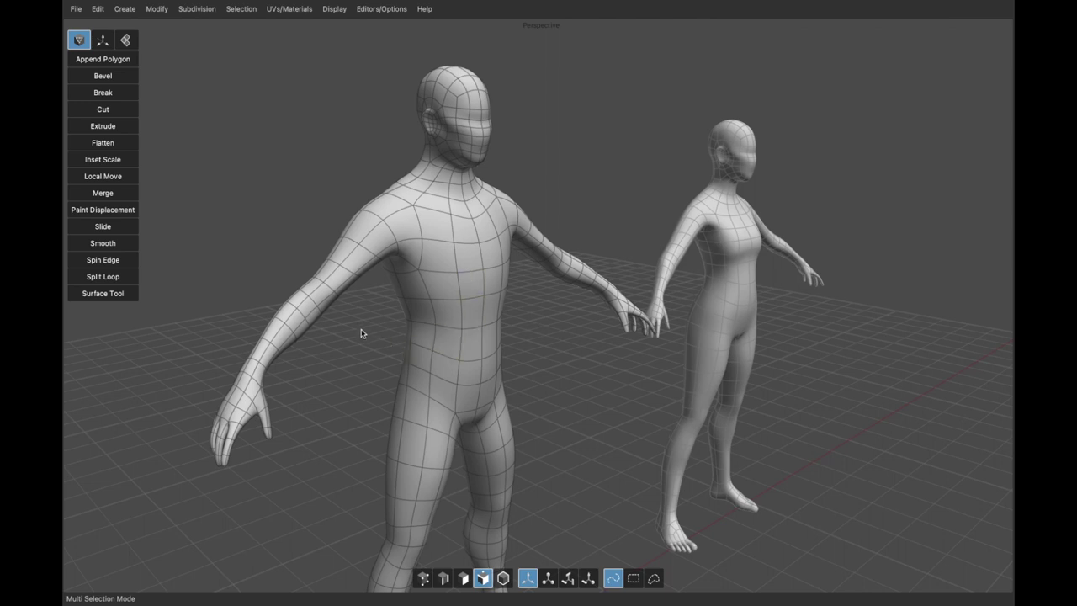
Switch the man figure through vertex and edge selection modes, and finish in face selection mode
{"action": "key", "text": "a"}
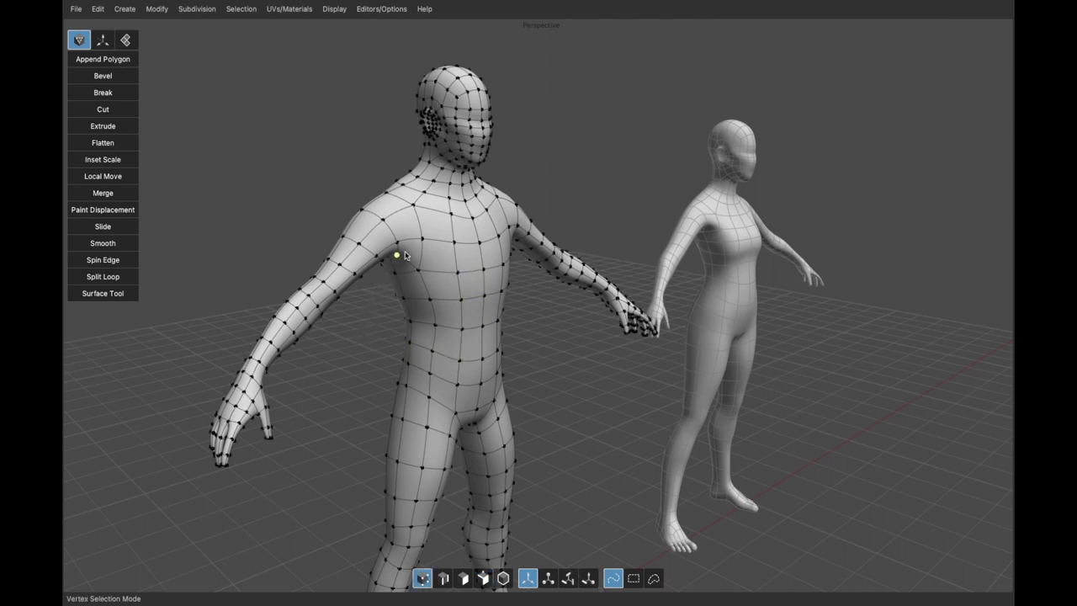
{"action": "key", "text": "F10"}
{"action": "left_click", "coordinate": [547, 283]}
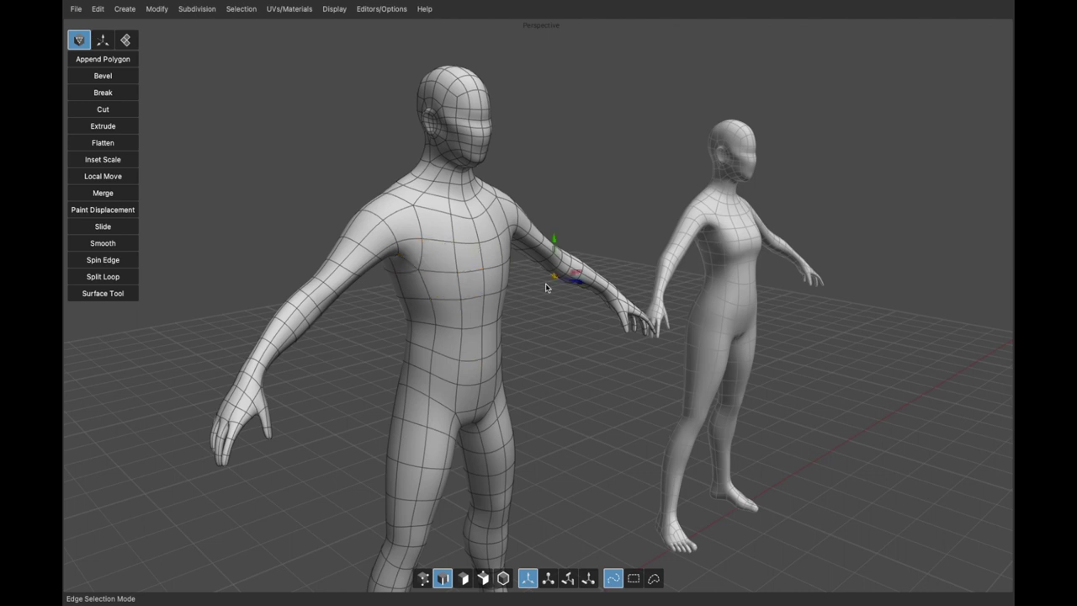
{"action": "left_click", "coordinate": [458, 251]}
{"action": "key", "text": "F11"}
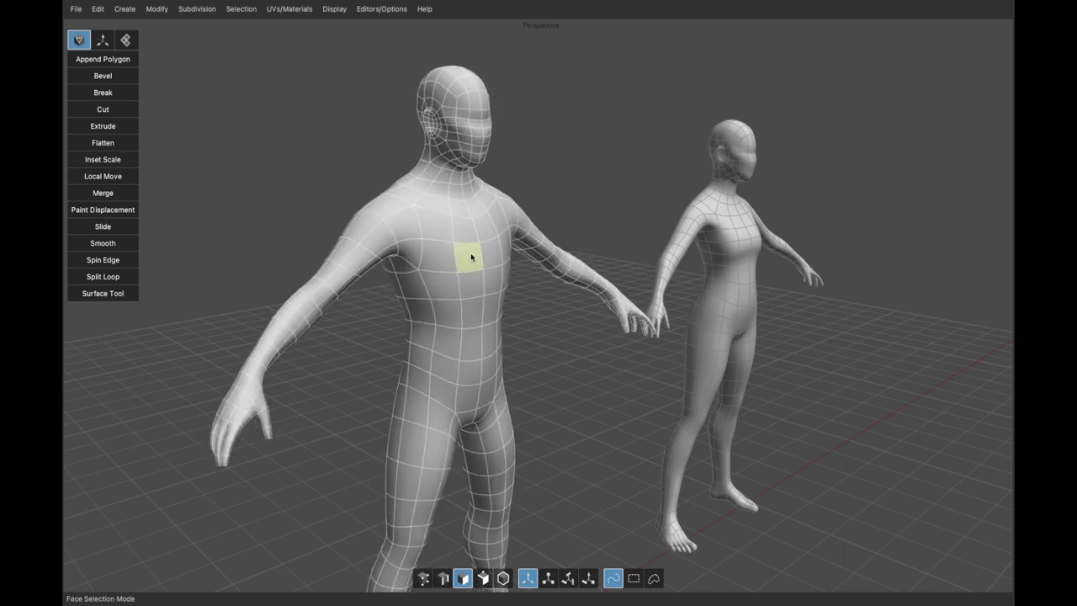
Switch the man figure to object selection mode, show it in multi selection mode, and return to object selection mode
{"action": "key", "text": "F8"}
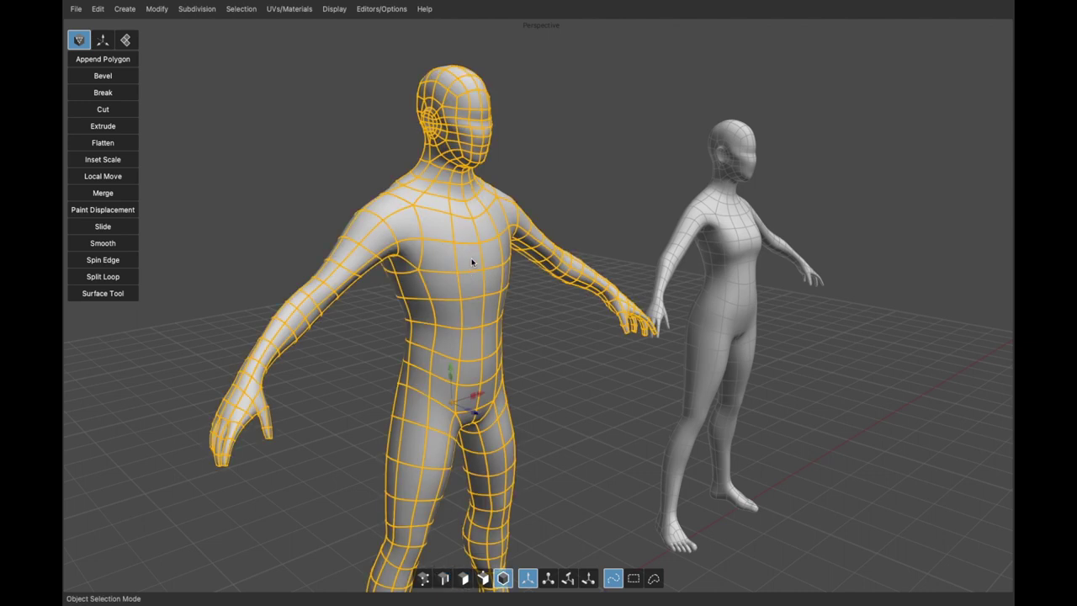
{"action": "key", "text": "F7"}
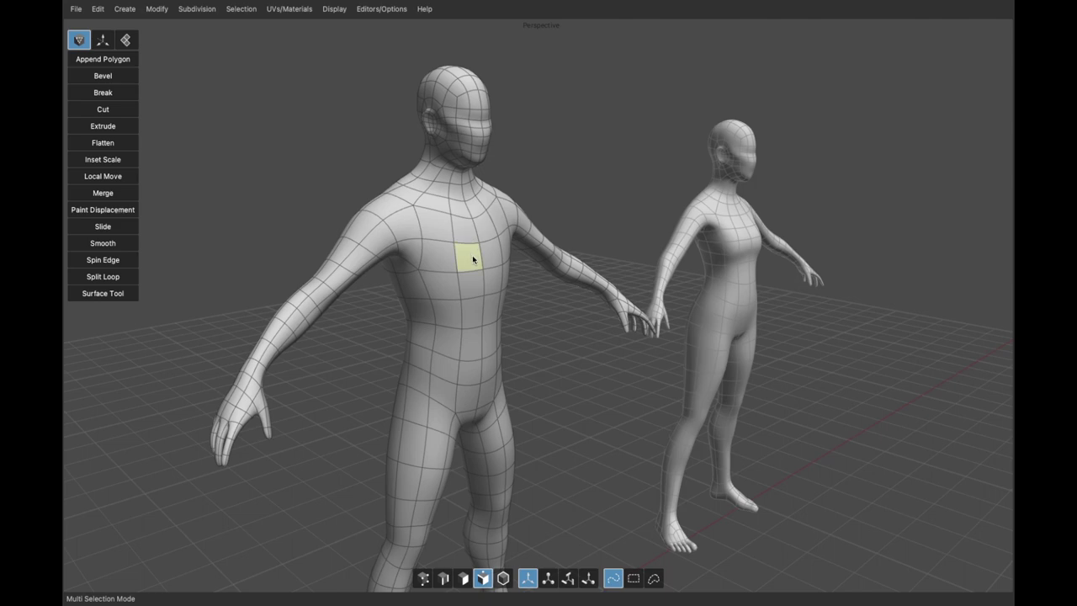
{"action": "left_click_drag", "start_coordinate": [474, 256], "coordinate": [480, 256], "text": "alt"}
{"action": "key", "text": "f"}
Deselect everything, select the woman figure, and select the man figure in its place
{"action": "left_click", "coordinate": [581, 319]}
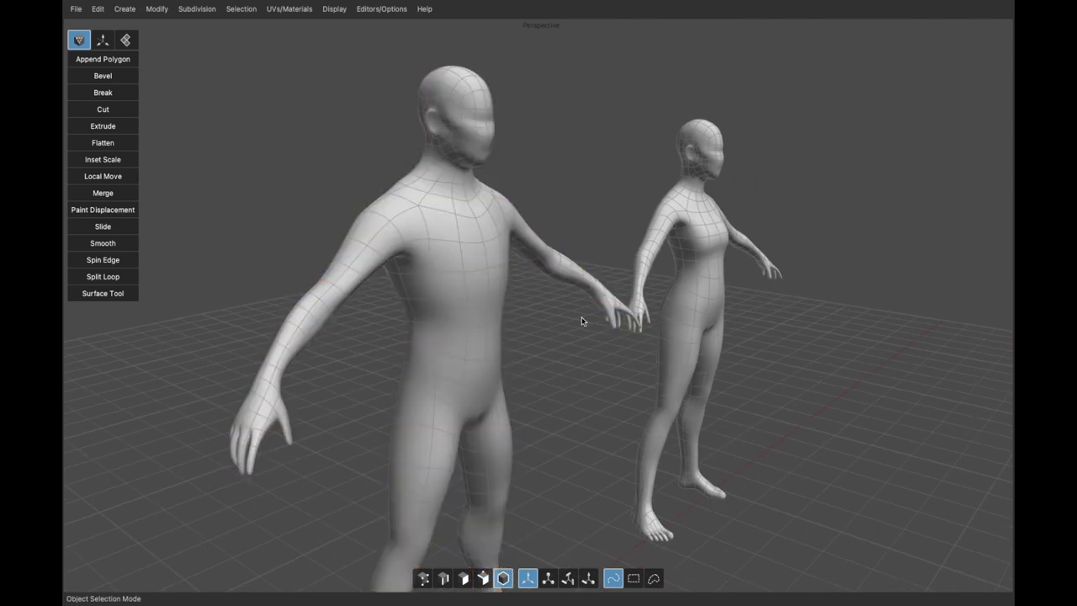
{"action": "left_click", "coordinate": [668, 249]}
{"action": "left_click", "coordinate": [498, 250]}
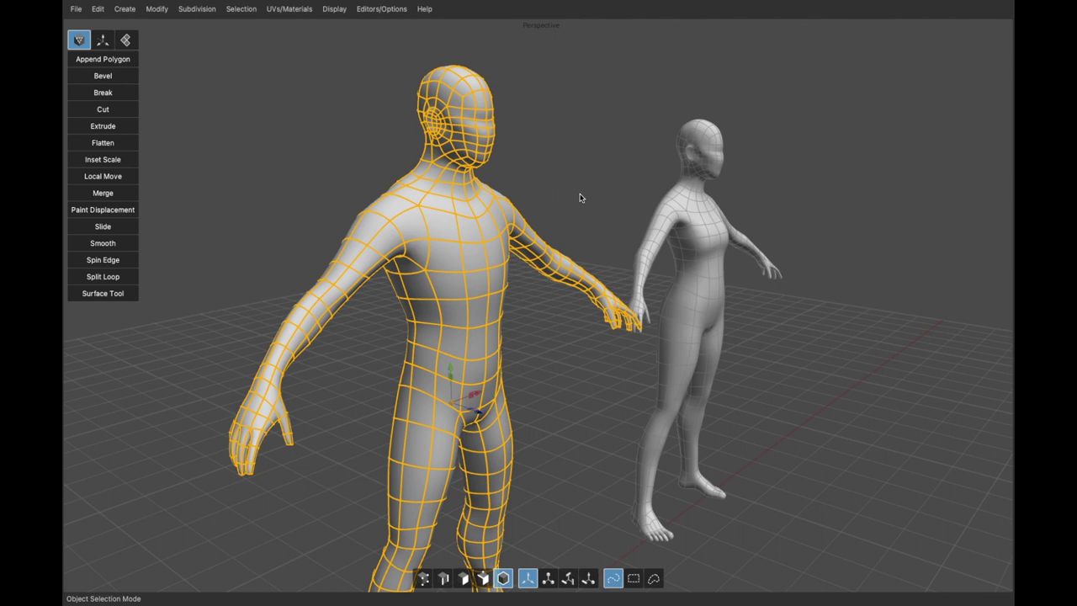
In face selection mode, pick faces on the man's chest, try picking one on the woman figure, and clear the selection
{"action": "key", "text": "F11"}
{"action": "left_click", "coordinate": [477, 228]}
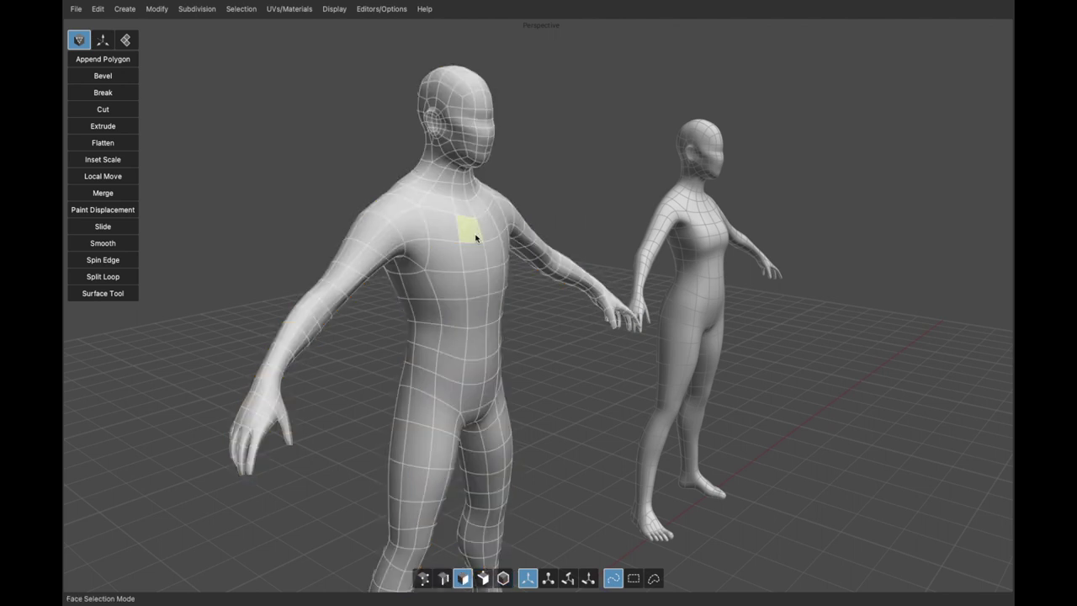
{"action": "left_click", "coordinate": [472, 257]}
{"action": "left_click_drag", "start_coordinate": [471, 288], "coordinate": [483, 289], "text": "alt"}
{"action": "left_click", "coordinate": [696, 205]}
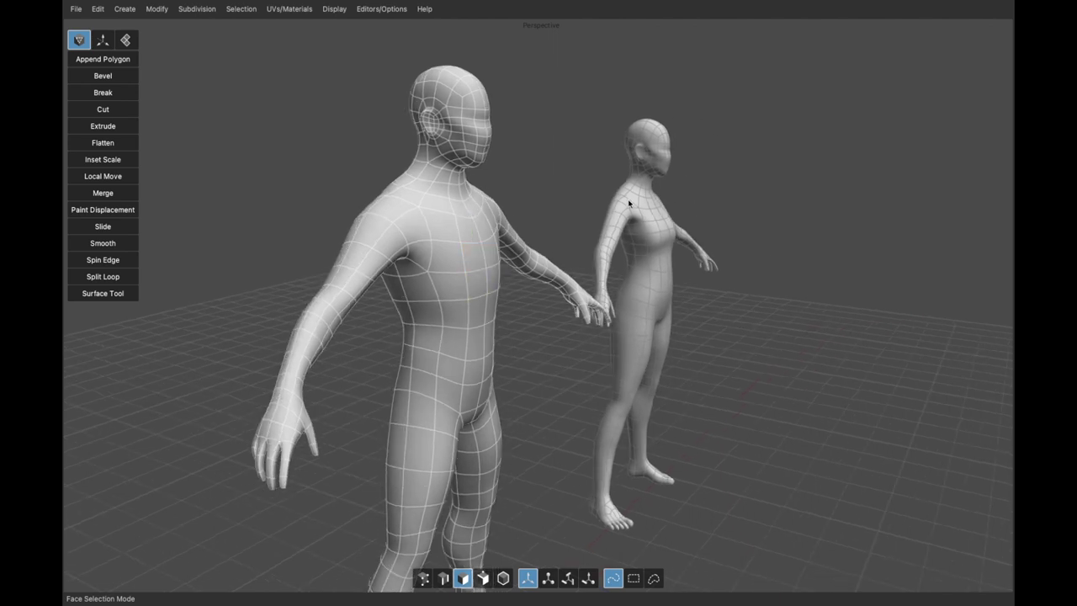
{"action": "mouse_move", "coordinate": [504, 222]}
{"action": "left_mouse_down"}
{"action": "mouse_move", "coordinate": [426, 233]}
{"action": "mouse_move", "coordinate": [499, 237]}
{"action": "left_mouse_up"}
{"action": "left_click", "coordinate": [603, 157]}
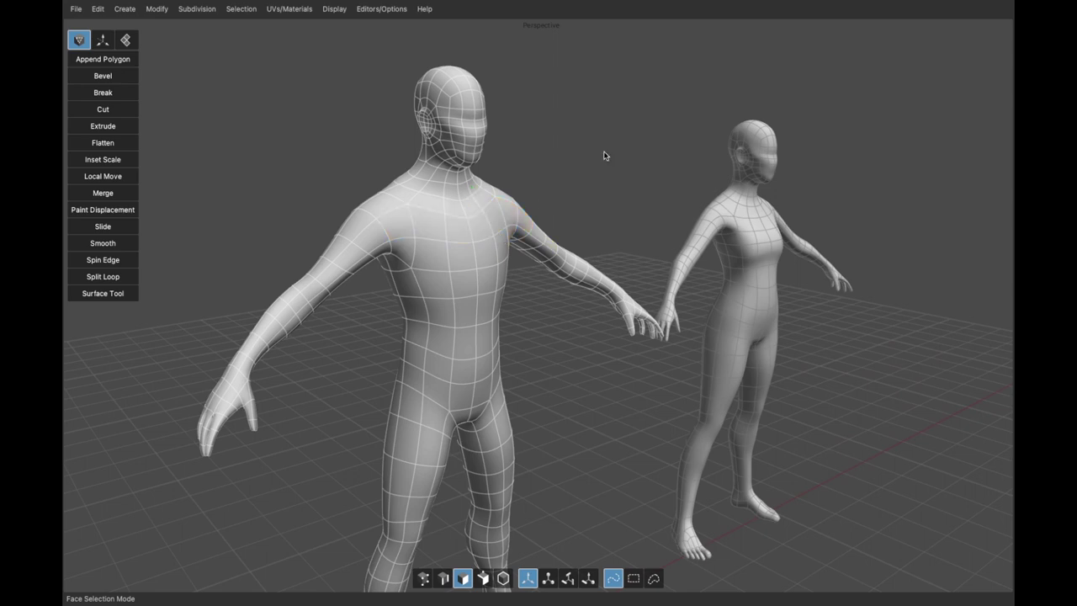
{"action": "middle_click_drag", "start_coordinate": [603, 156], "coordinate": [546, 197]}
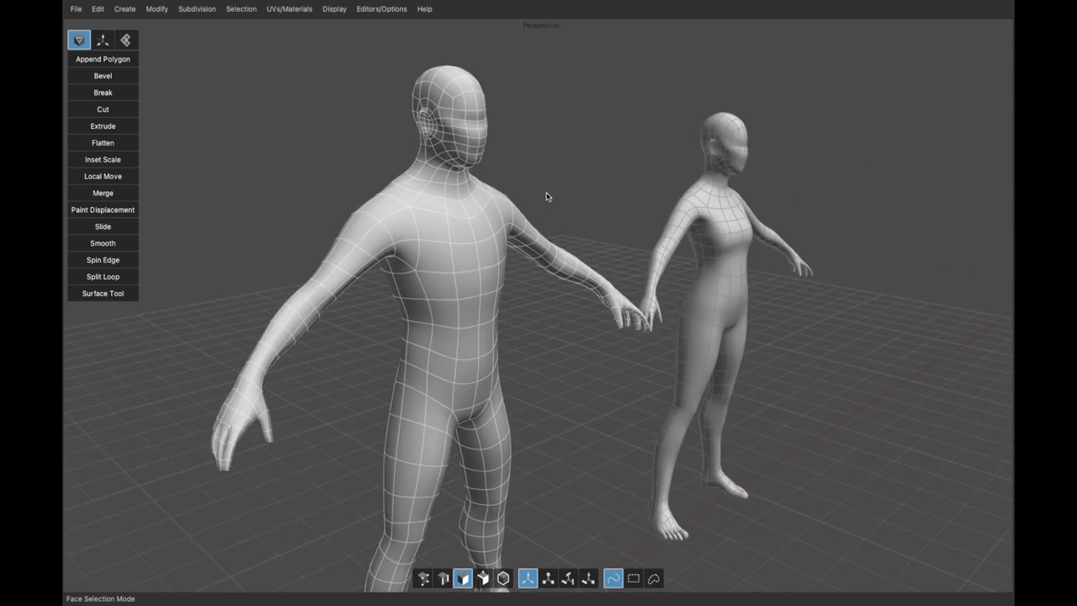
Build up a selection of two rows of faces across the man's upper chest, and deselect them
{"action": "left_click", "coordinate": [496, 220]}
{"action": "double_click", "coordinate": [484, 220]}
{"action": "left_click", "coordinate": [433, 261], "text": "shift"}
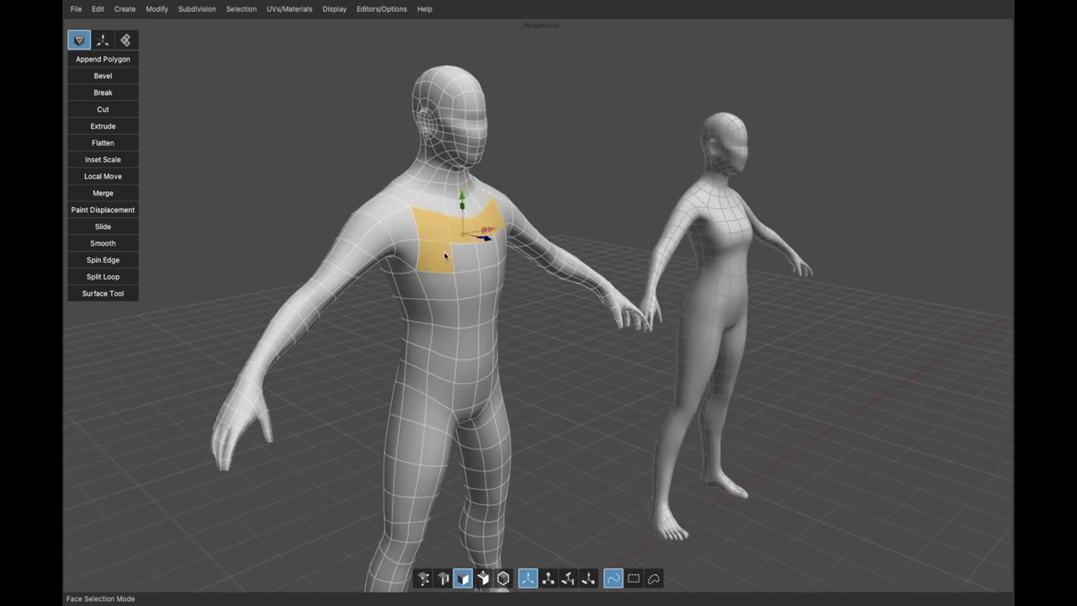
{"action": "left_click", "coordinate": [498, 249], "text": "shift"}
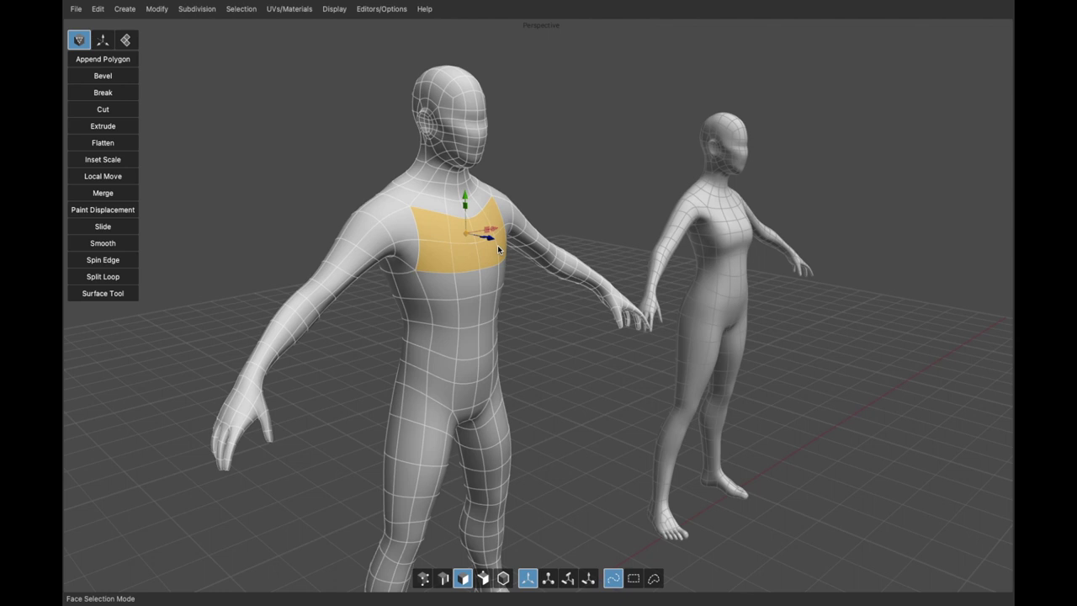
{"action": "left_click", "coordinate": [553, 171]}
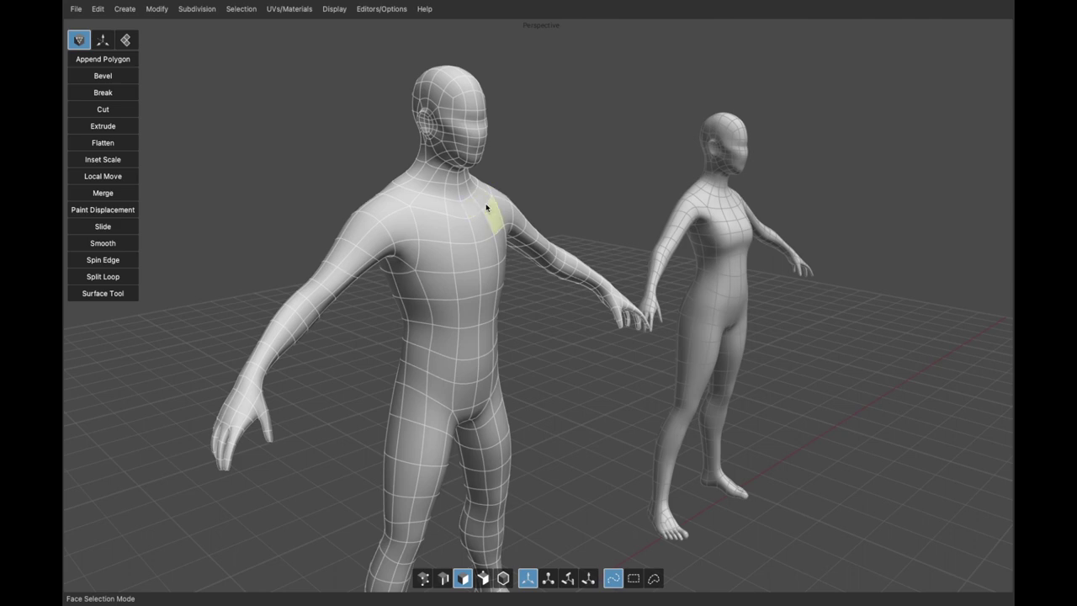
Return to object selection mode and select the woman figure
{"action": "mouse_move", "coordinate": [533, 176]}
{"action": "middle_mouse_down"}
{"action": "mouse_move", "coordinate": [489, 182]}
{"action": "mouse_move", "coordinate": [499, 180]}
{"action": "mouse_move", "coordinate": [488, 185]}
{"action": "mouse_move", "coordinate": [494, 194]}
{"action": "mouse_move", "coordinate": [521, 193]}
{"action": "middle_mouse_up"}
{"action": "scroll", "coordinate": [489, 194], "scroll_direction": "up", "scroll_amount": 3}
{"action": "key", "text": "f"}
{"action": "scroll", "coordinate": [510, 191], "scroll_direction": "down", "scroll_amount": 4}
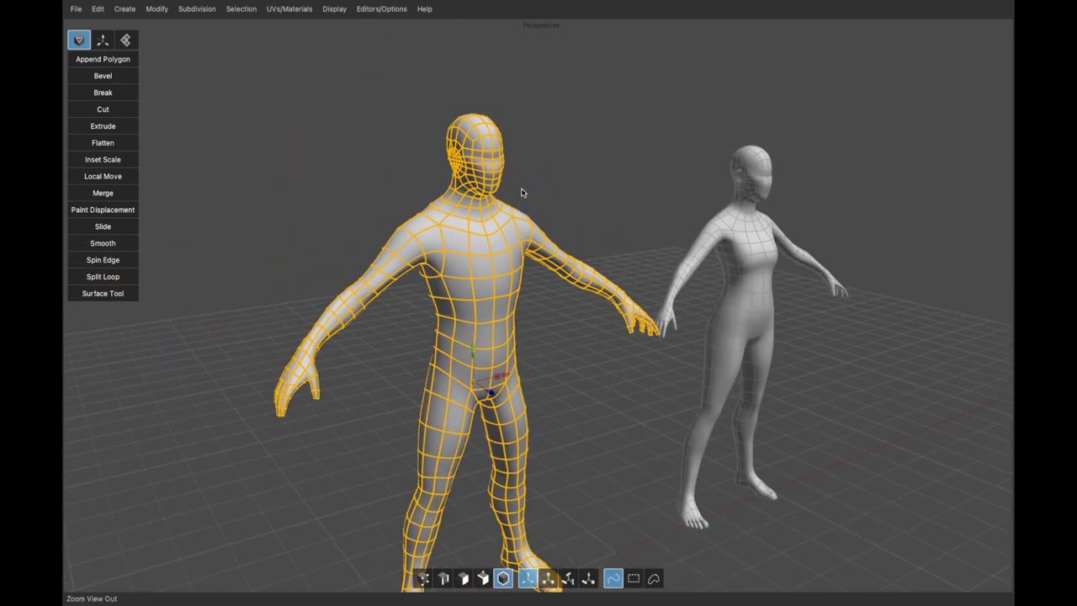
{"action": "left_click", "coordinate": [726, 225]}
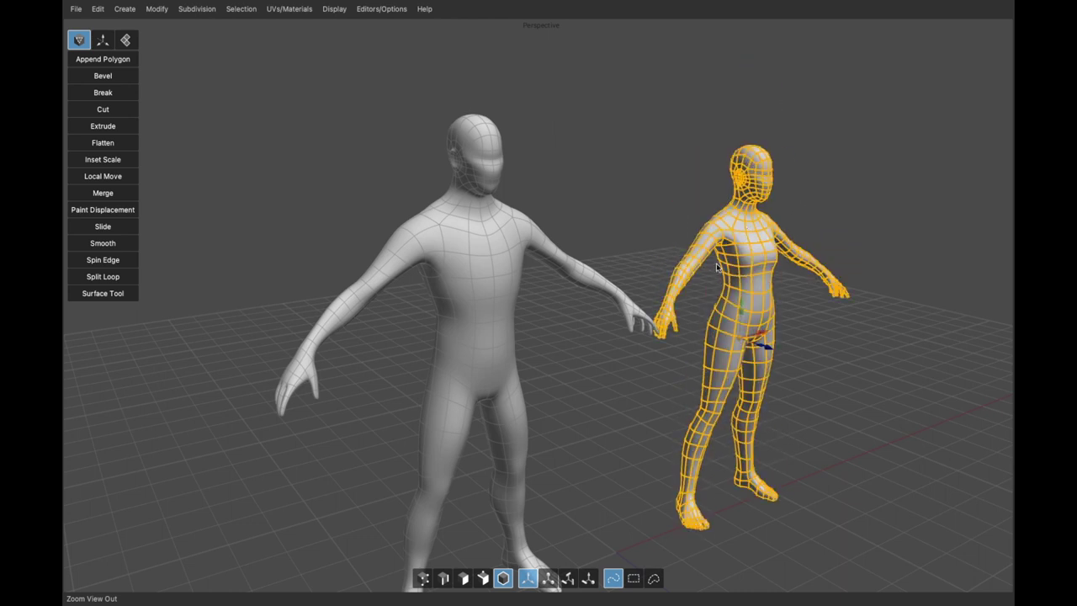
Scale the woman figure slightly smaller with the Scale manipulator and undo the scaling
{"action": "key", "text": "w"}
{"action": "key", "text": "r"}
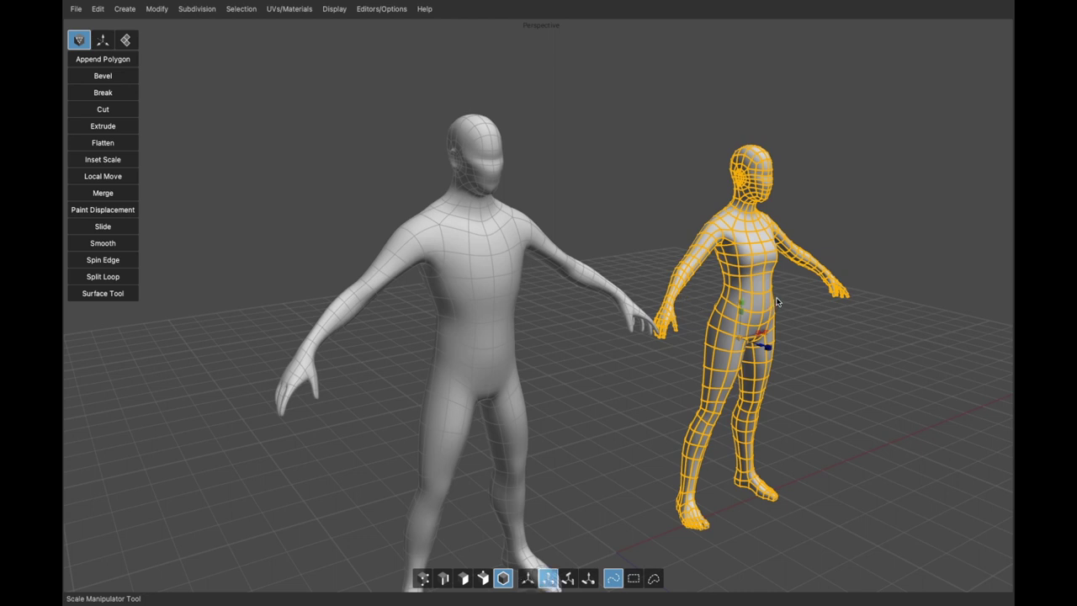
{"action": "mouse_move", "coordinate": [737, 340]}
{"action": "left_mouse_down"}
{"action": "mouse_move", "coordinate": [757, 345]}
{"action": "mouse_move", "coordinate": [730, 338]}
{"action": "left_mouse_up"}
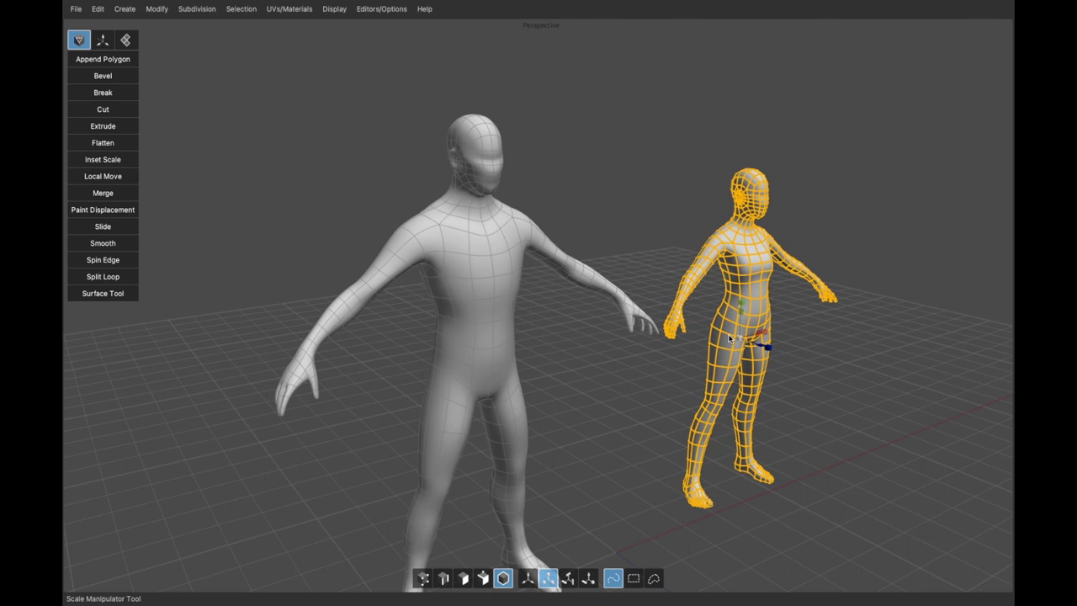
{"action": "key", "text": "ctrl+z"}
Rotate the woman figure slightly, restore its orientation, return to the Move manipulator, and deselect the figure
{"action": "key", "text": "e"}
{"action": "key", "text": "ctrl+z"}
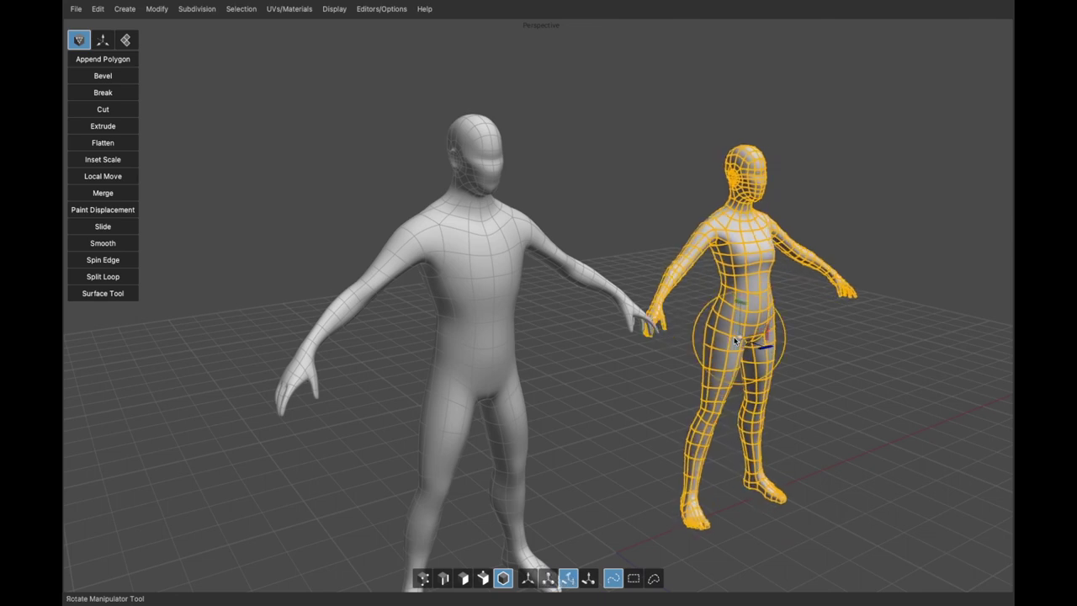
{"action": "left_click_drag", "start_coordinate": [734, 337], "coordinate": [793, 308]}
{"action": "key", "text": "w"}
{"action": "left_click", "coordinate": [791, 310]}
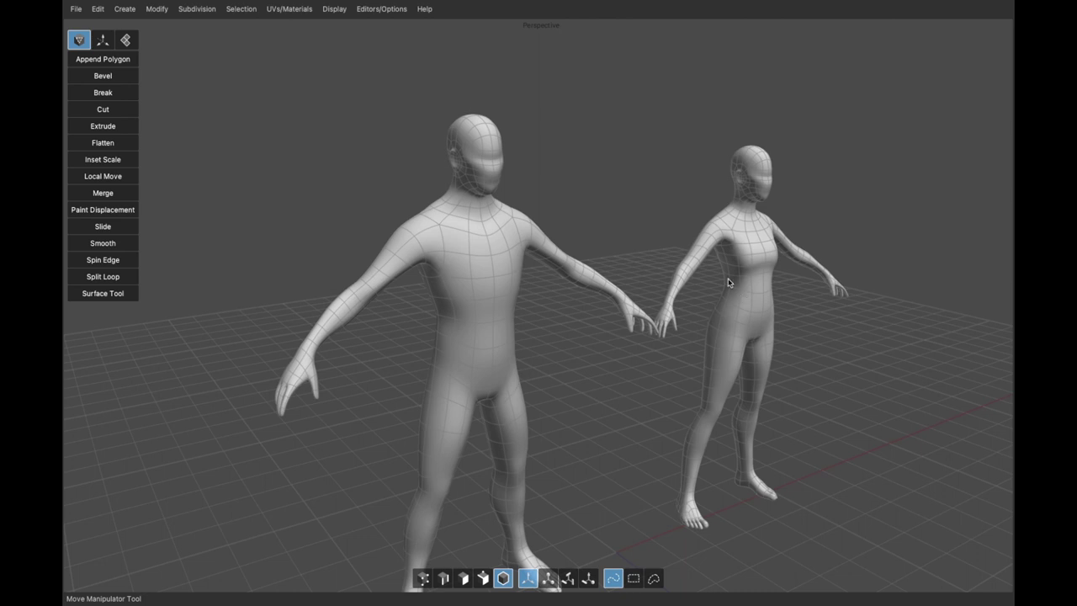
Calculate symmetry for the man figure from an edge on the centre line of its upper chest
{"action": "left_click", "coordinate": [530, 251]}
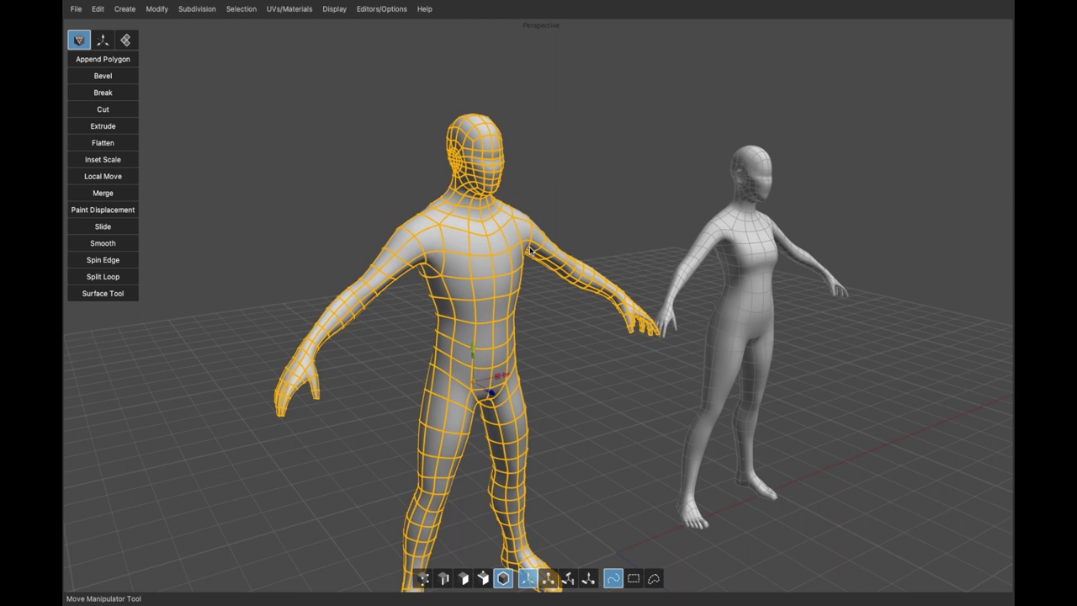
{"action": "key", "text": "s"}
{"action": "left_click", "coordinate": [484, 230]}
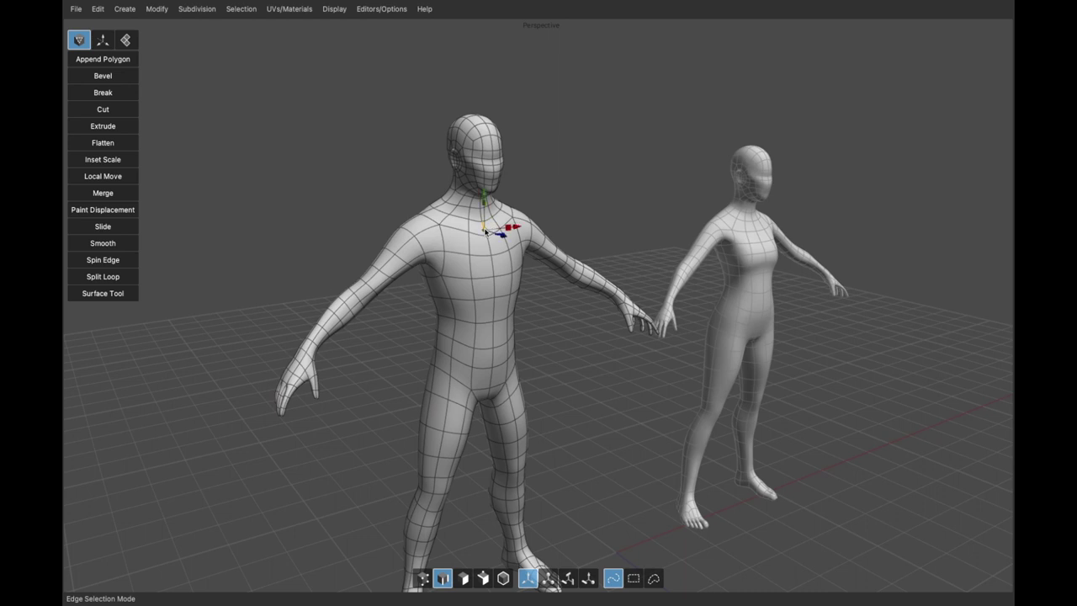
{"action": "left_click", "coordinate": [156, 9]}
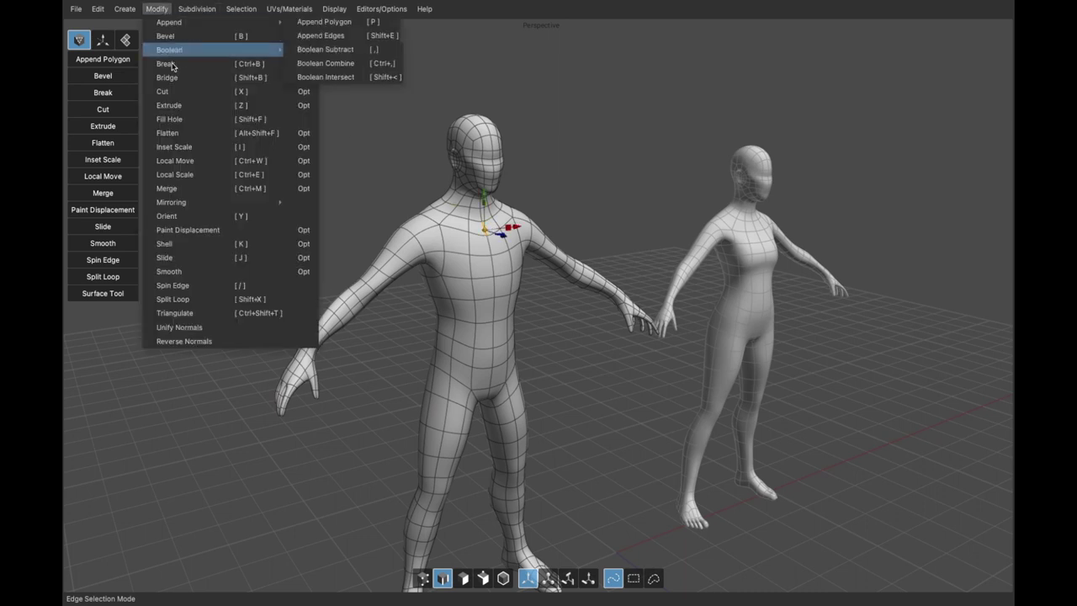
{"action": "mouse_move", "coordinate": [212, 207]}
{"action": "left_click", "coordinate": [326, 230]}
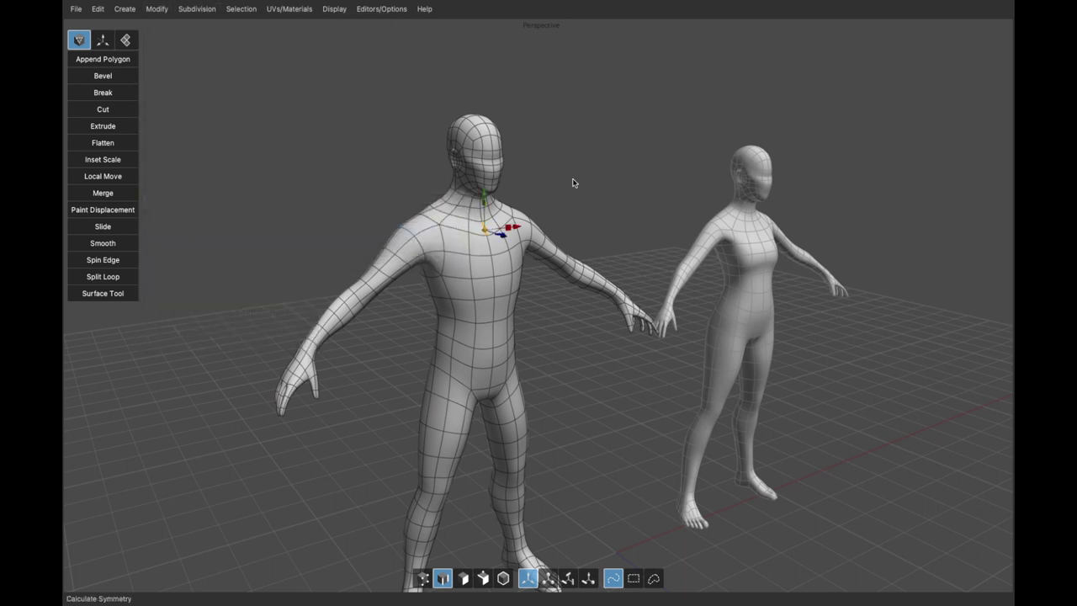
In face selection mode, select a chest face beside the man's centre line
{"action": "scroll", "coordinate": [573, 183], "scroll_direction": "up", "scroll_amount": 6}
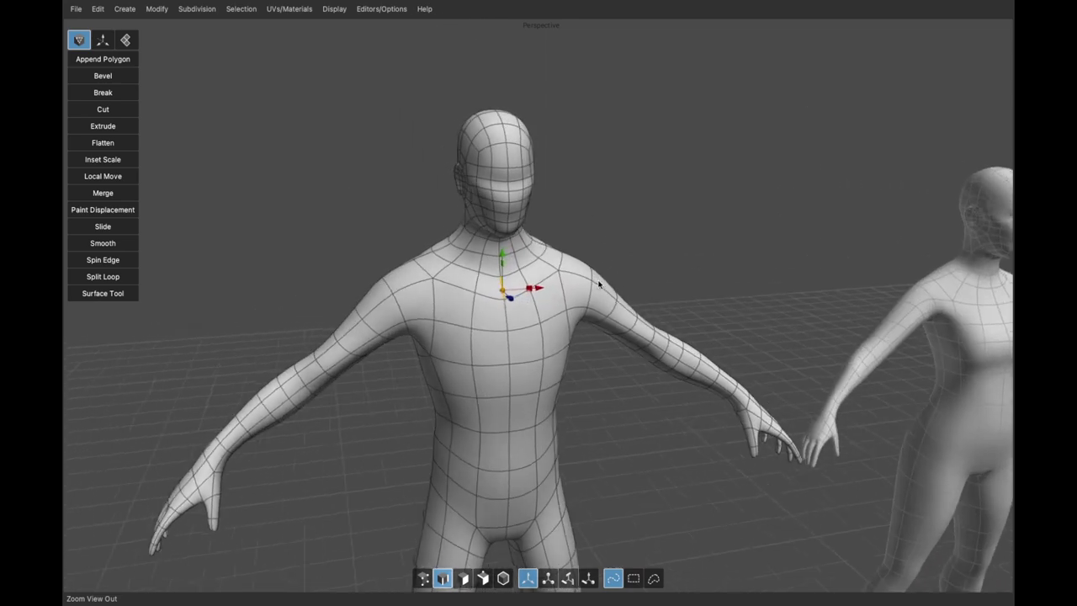
{"action": "scroll", "coordinate": [599, 284], "scroll_direction": "up", "scroll_amount": 5}
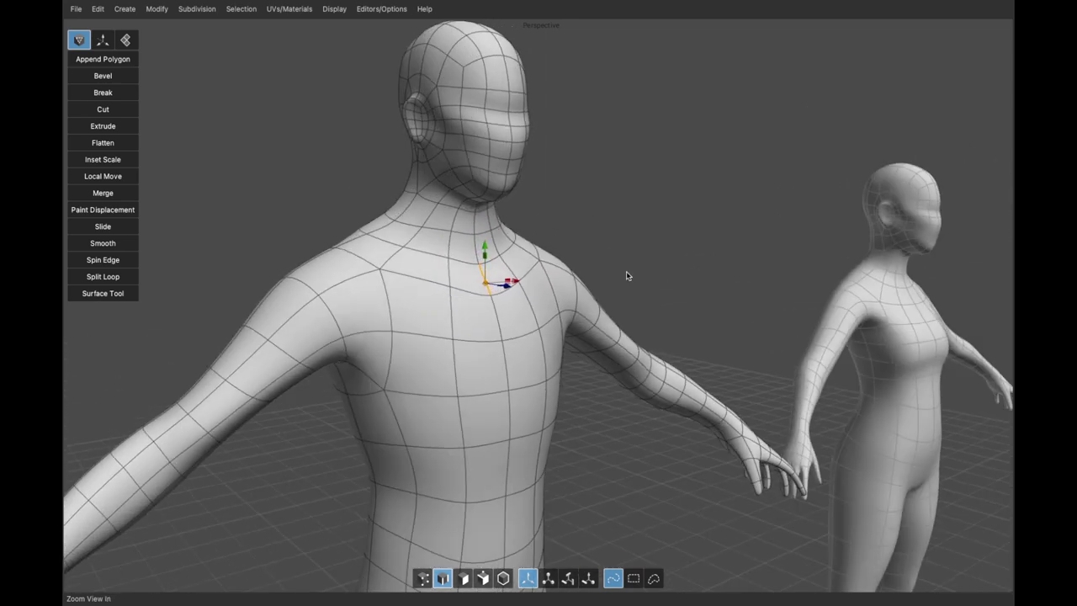
{"action": "key", "text": "d"}
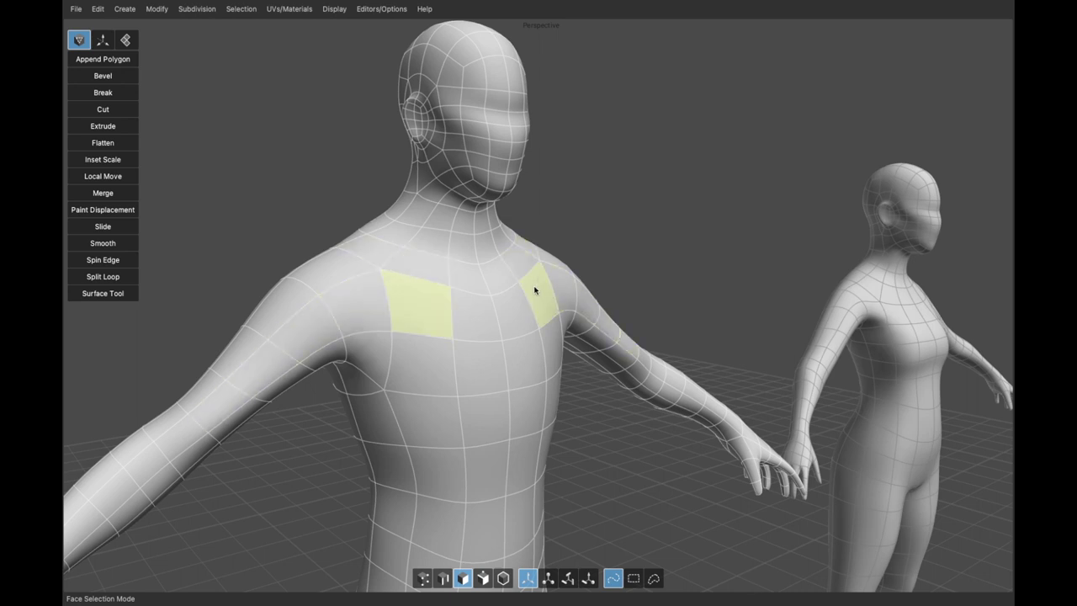
{"action": "left_click", "coordinate": [520, 368]}
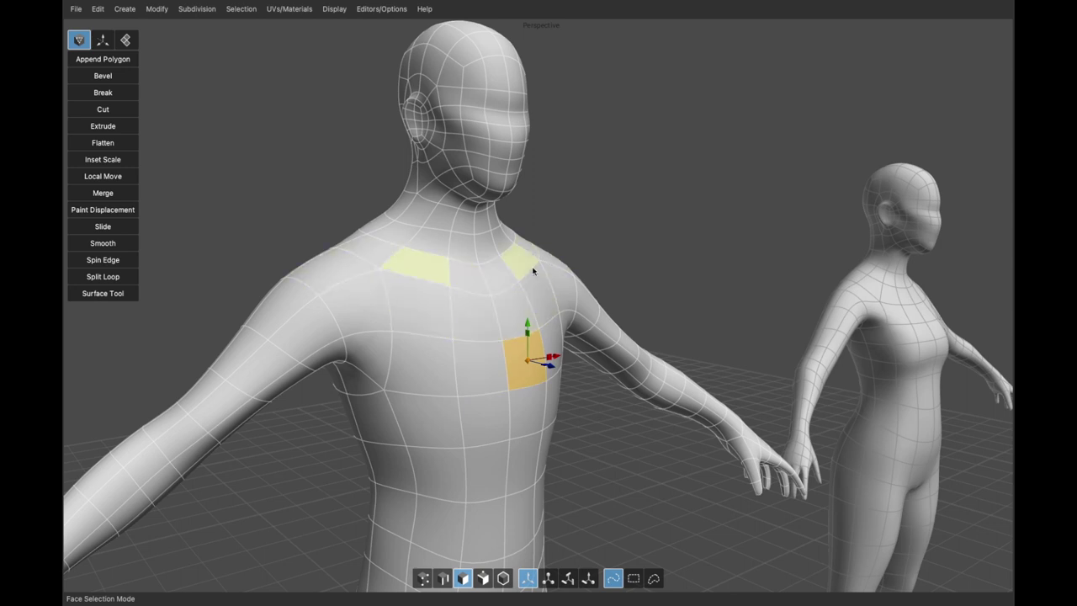
Pull a face on the man's upper chest out toward the shoulder, undo the move, and deselect it
{"action": "left_click", "coordinate": [538, 301]}
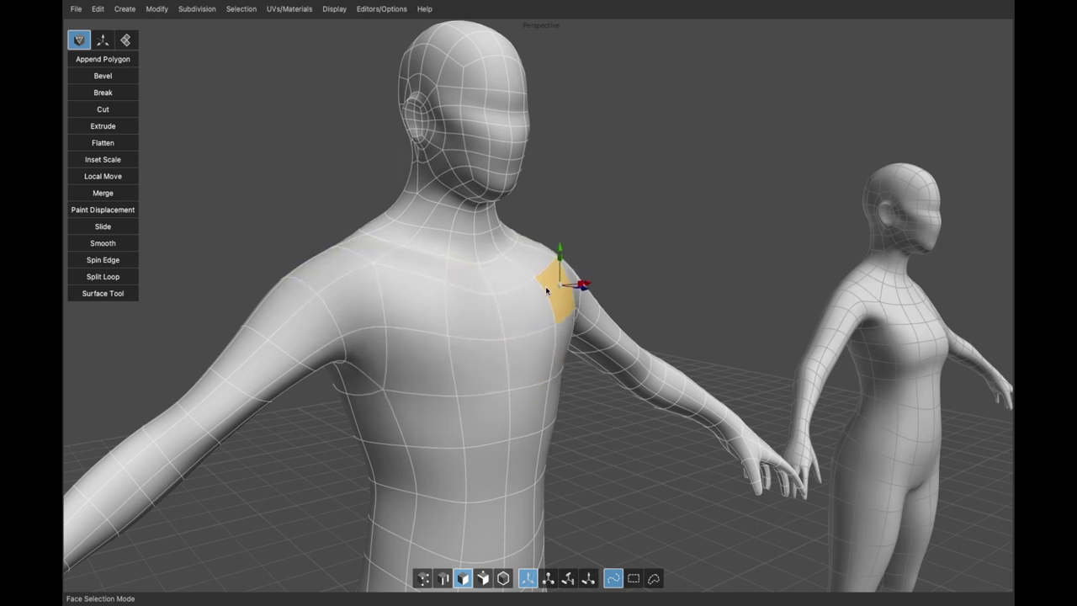
{"action": "left_click_drag", "start_coordinate": [547, 288], "coordinate": [562, 289]}
{"action": "key", "text": "ctrl+z"}
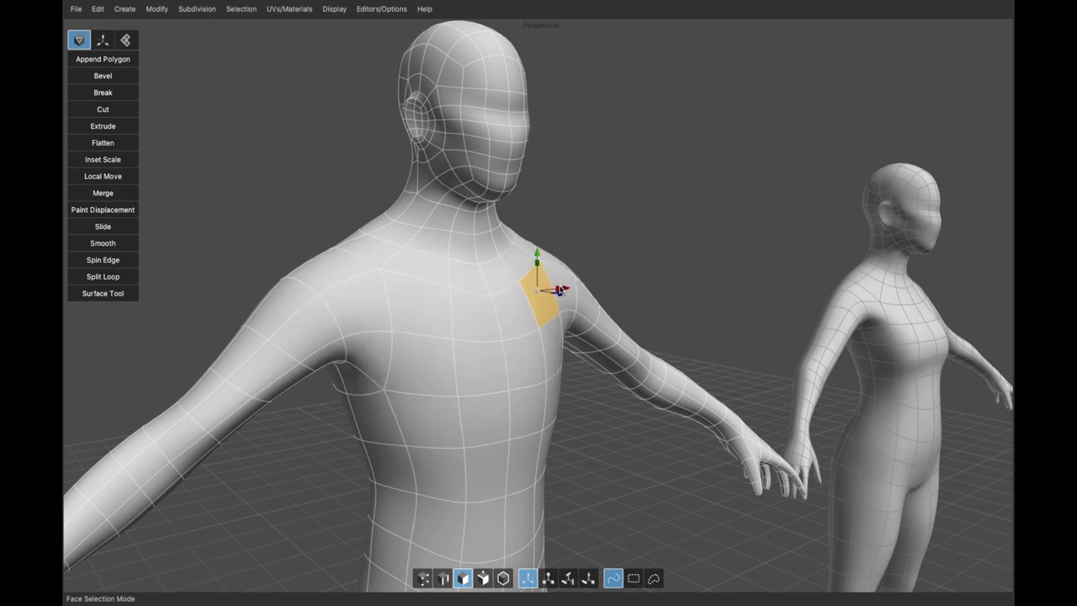
{"action": "left_click", "coordinate": [580, 175]}
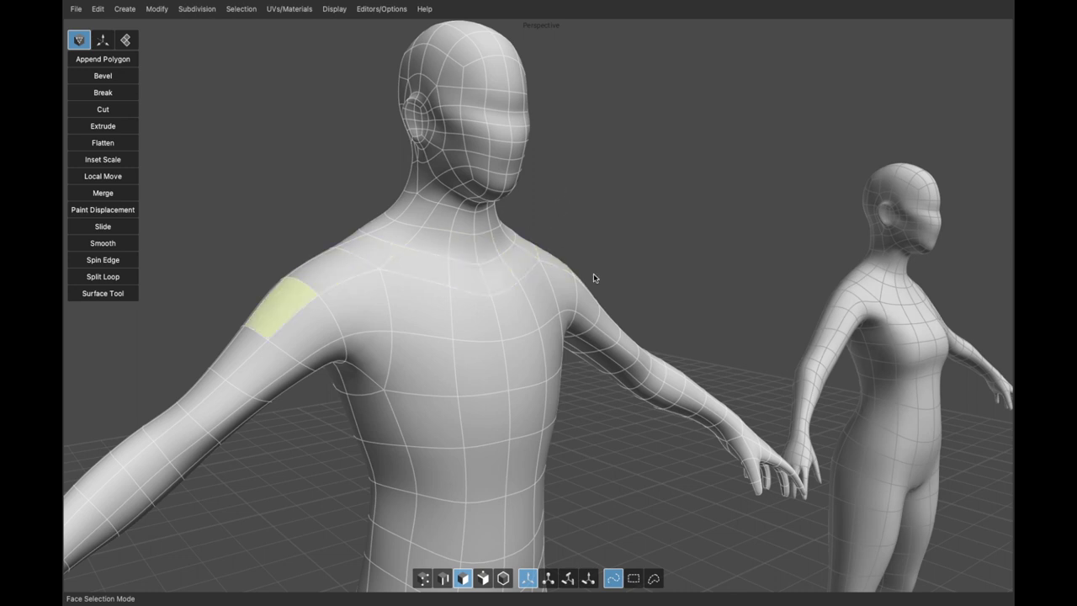
Pull a face on top of the man's shoulder upward with symmetry, restore its position, and clear the selection
{"action": "left_click_drag", "start_coordinate": [560, 247], "coordinate": [583, 248], "text": "alt"}
{"action": "mouse_move", "coordinate": [583, 251]}
{"action": "middle_mouse_down"}
{"action": "mouse_move", "coordinate": [569, 247]}
{"action": "mouse_move", "coordinate": [580, 250]}
{"action": "middle_mouse_up"}
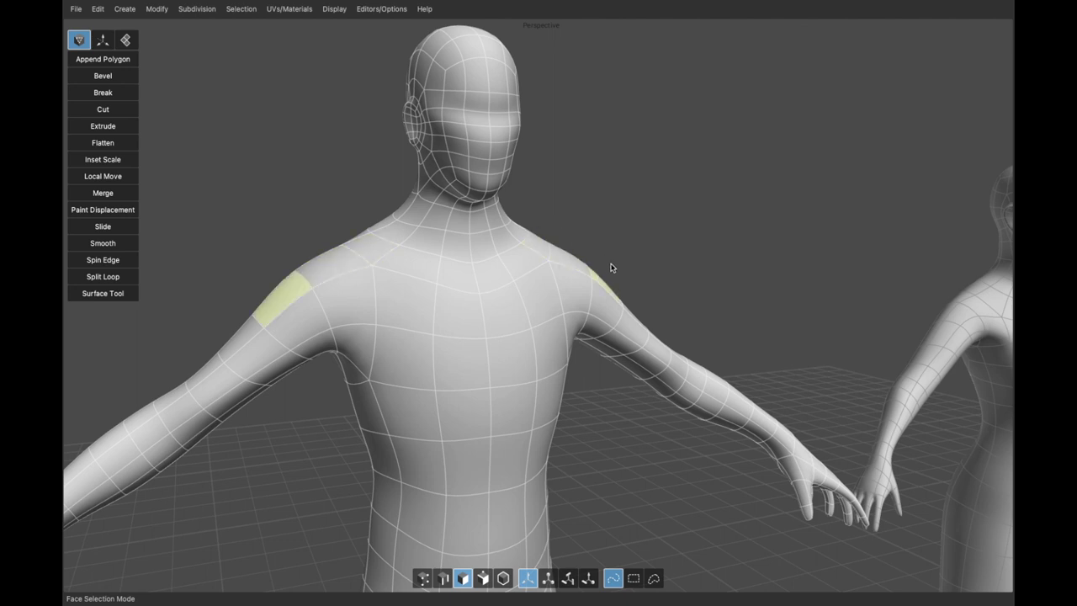
{"action": "left_click_drag", "start_coordinate": [613, 268], "coordinate": [575, 242]}
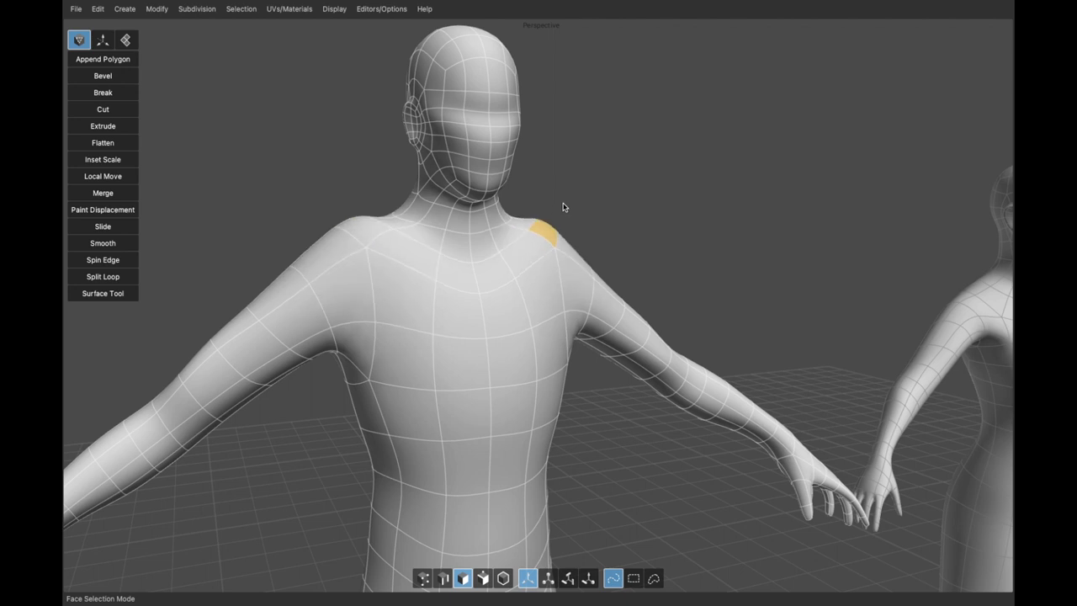
{"action": "mouse_move", "coordinate": [561, 222]}
{"action": "left_mouse_down", "text": "alt"}
{"action": "mouse_move", "coordinate": [575, 230]}
{"action": "mouse_move", "coordinate": [550, 228]}
{"action": "left_mouse_up", "text": "alt"}
{"action": "left_click", "coordinate": [551, 231]}
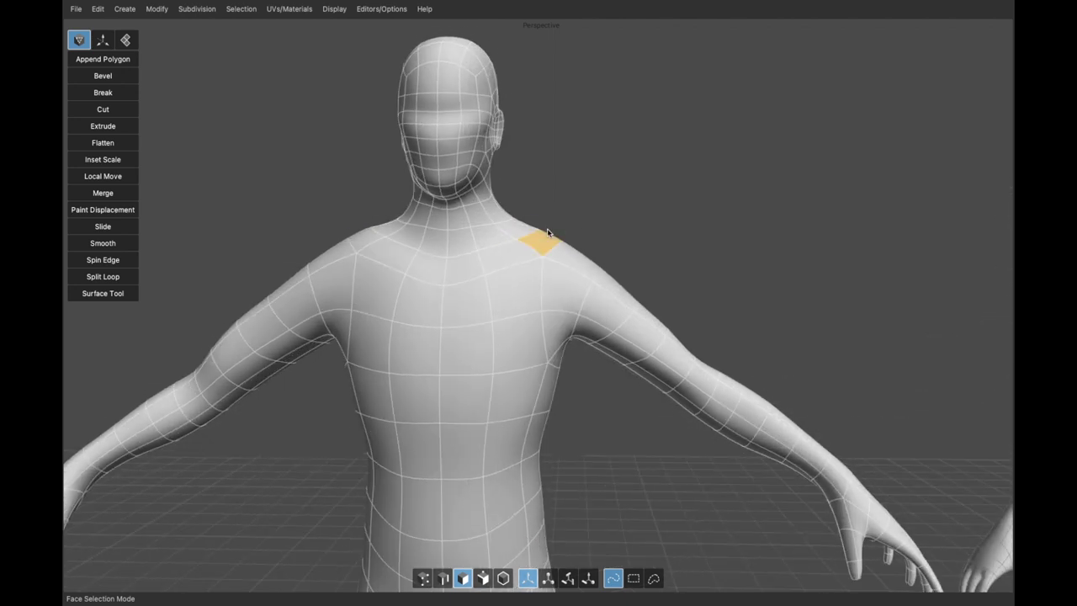
{"action": "middle_click_drag", "start_coordinate": [528, 221], "coordinate": [529, 216]}
{"action": "middle_click_drag", "start_coordinate": [574, 244], "coordinate": [582, 238]}
In multi selection mode, pick a component on the man's shoulder and clear the selection
{"action": "key", "text": "f"}
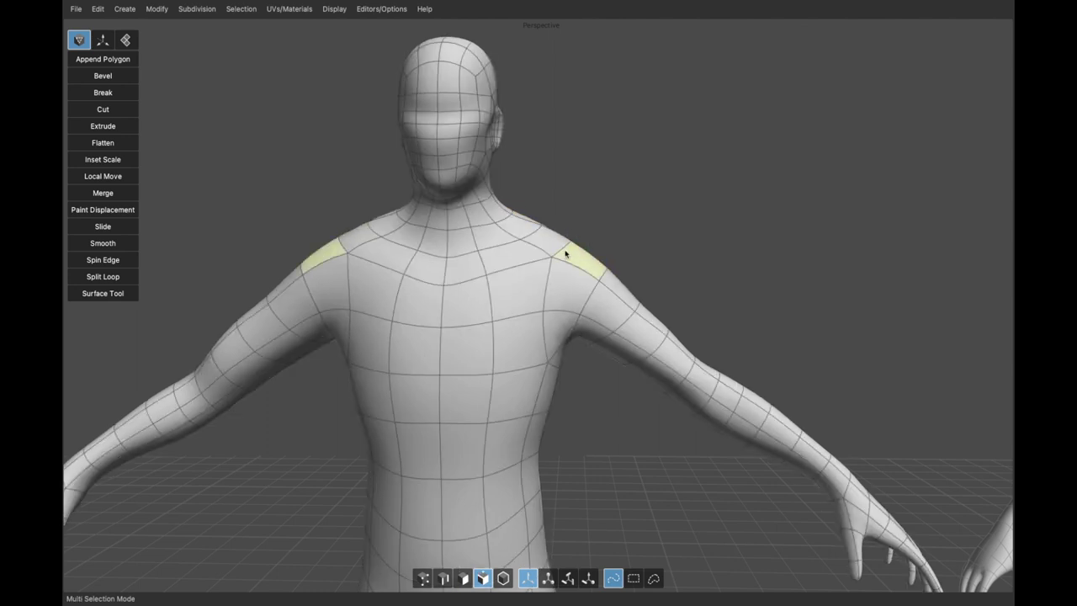
{"action": "left_click", "coordinate": [567, 245]}
{"action": "middle_click_drag", "start_coordinate": [600, 241], "coordinate": [584, 313]}
{"action": "left_click", "coordinate": [596, 285]}
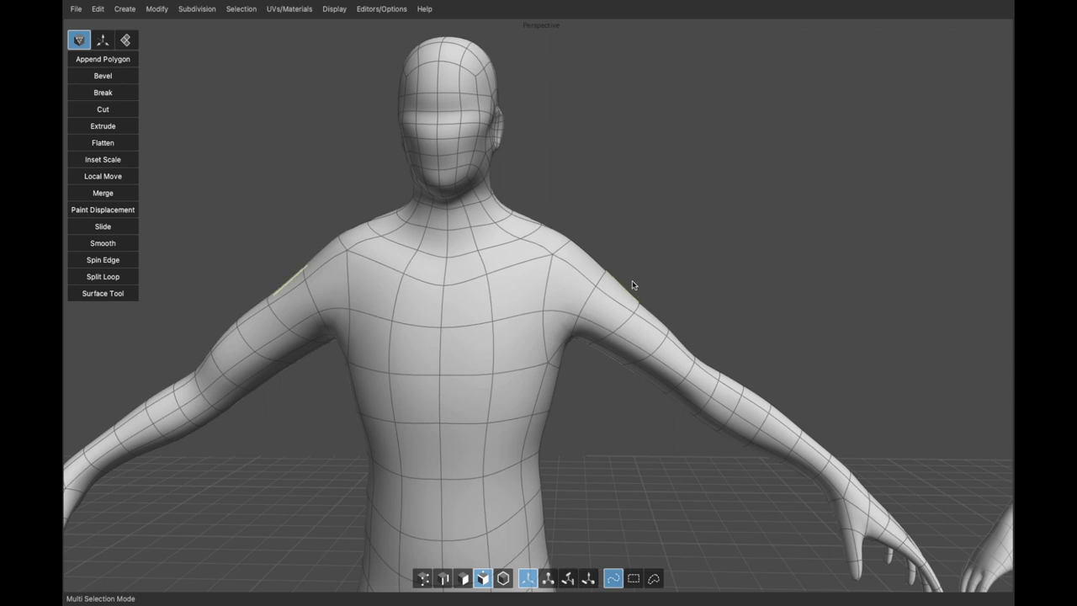
Return the man figure to object selection mode and deselect it
{"action": "middle_click_drag", "start_coordinate": [632, 281], "coordinate": [634, 280]}
{"action": "key", "text": "F11"}
{"action": "left_click_drag", "start_coordinate": [632, 283], "coordinate": [632, 282], "text": "alt"}
{"action": "key", "text": "F8"}
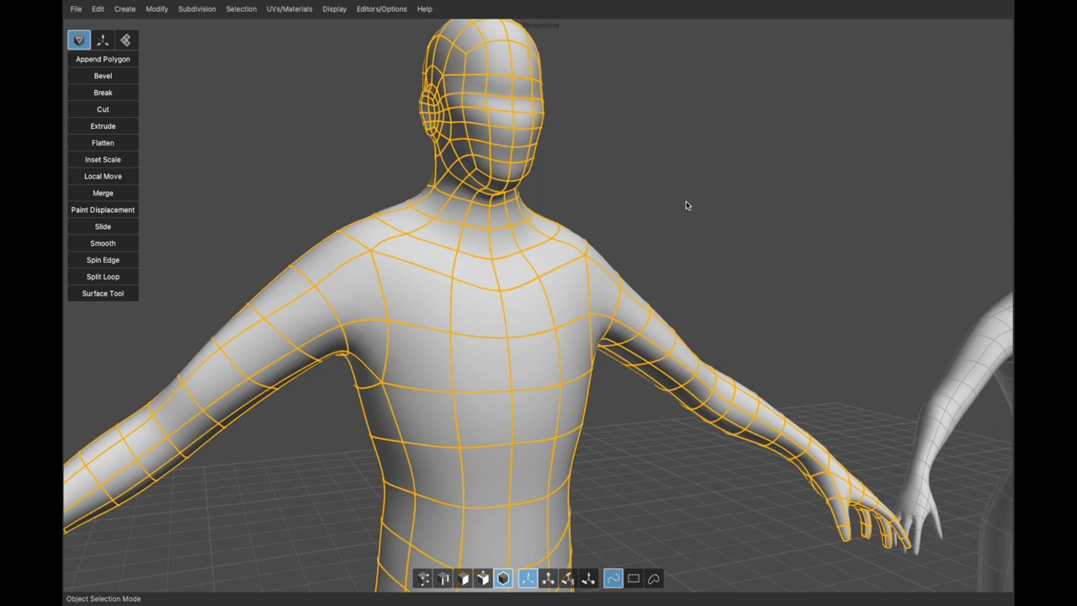
{"action": "left_click", "coordinate": [686, 206]}
{"action": "left_click", "coordinate": [573, 247]}
{"action": "left_click", "coordinate": [598, 184]}
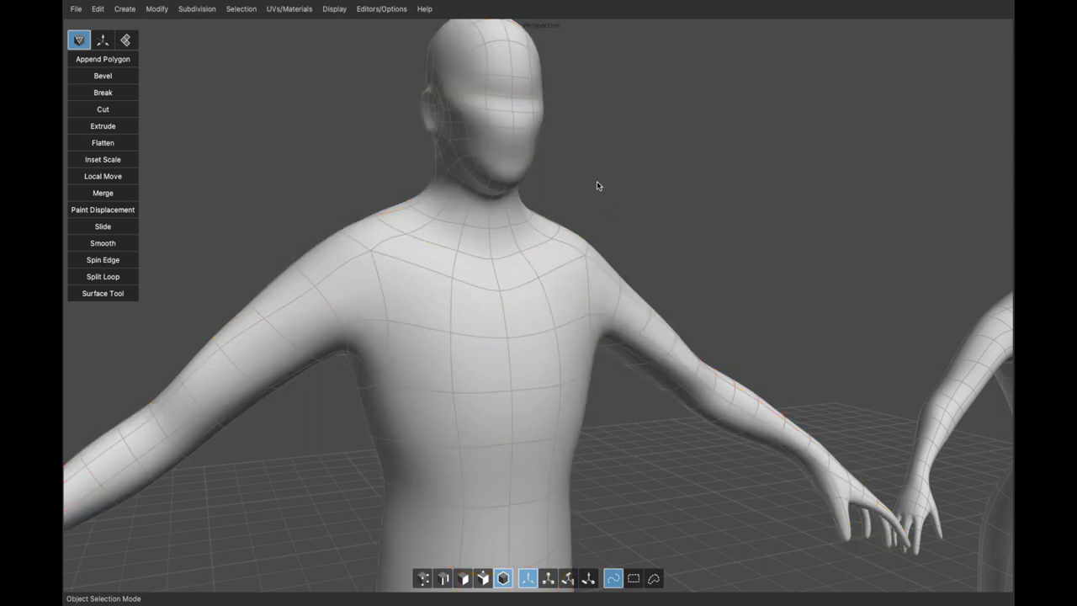
Select the whole man figure in object selection mode
{"action": "left_click", "coordinate": [569, 255]}
{"action": "left_click", "coordinate": [640, 188]}
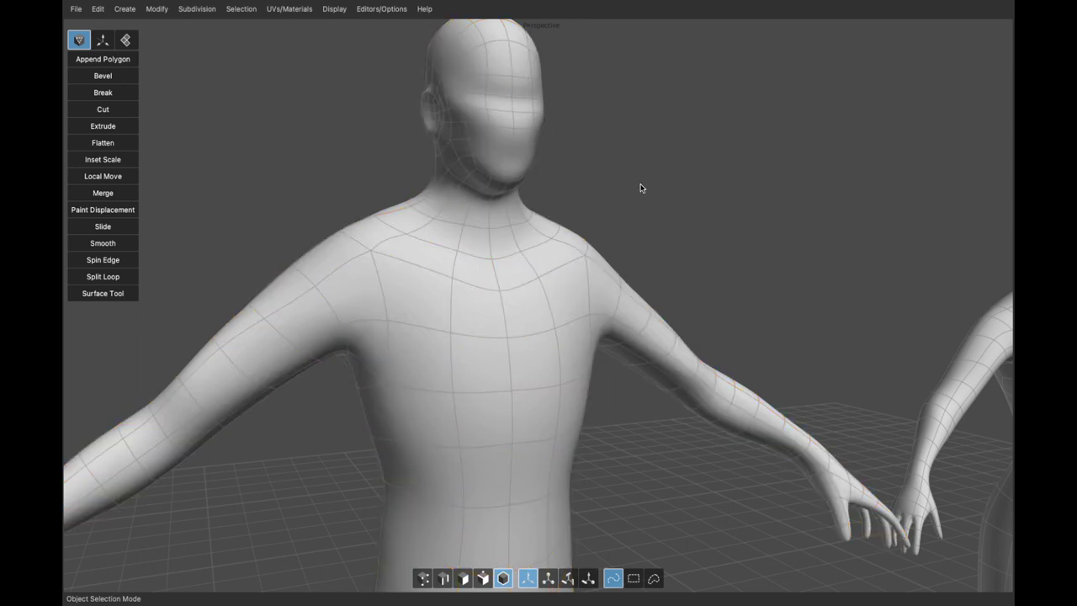
{"action": "left_click", "coordinate": [575, 288]}
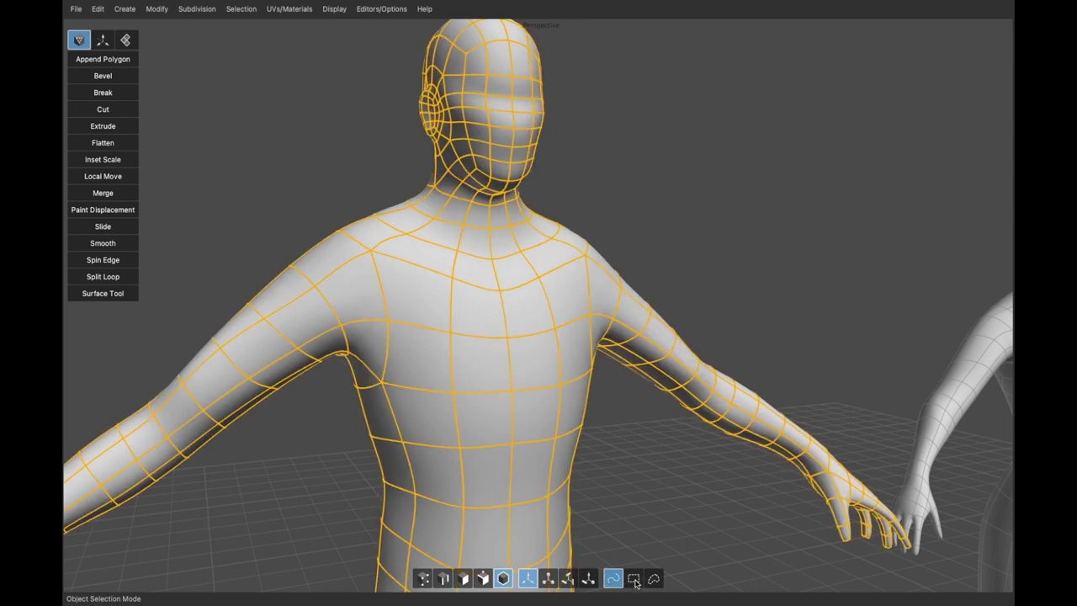
Switch the selection style between area, lasso and paint, finishing on paint-style selection
{"action": "left_click", "coordinate": [633, 578]}
{"action": "left_click", "coordinate": [654, 578]}
{"action": "left_click", "coordinate": [634, 578]}
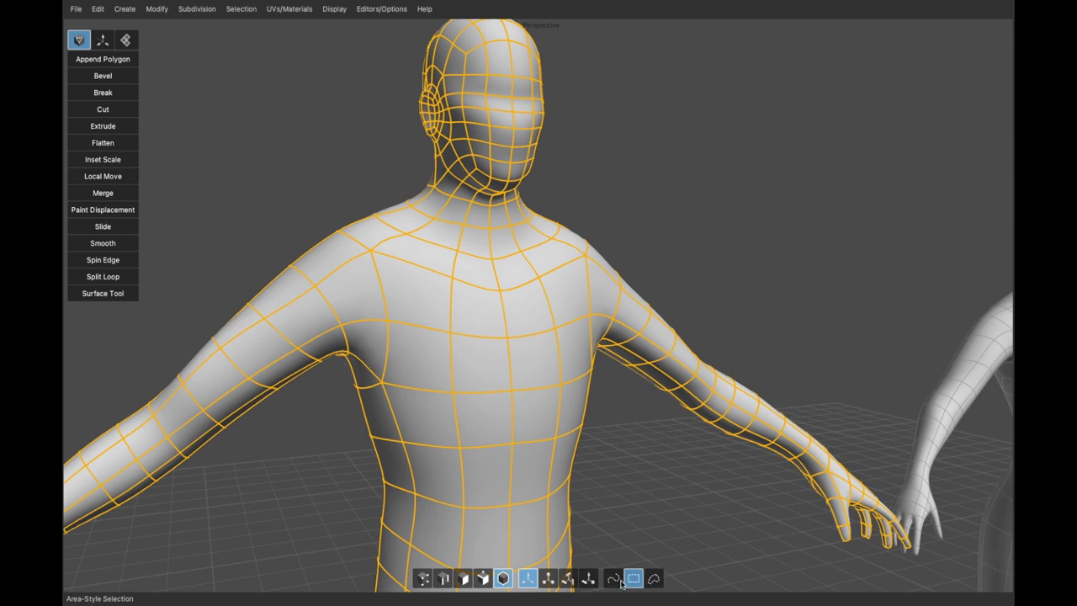
{"action": "left_click", "coordinate": [613, 578]}
{"action": "left_click", "coordinate": [653, 579]}
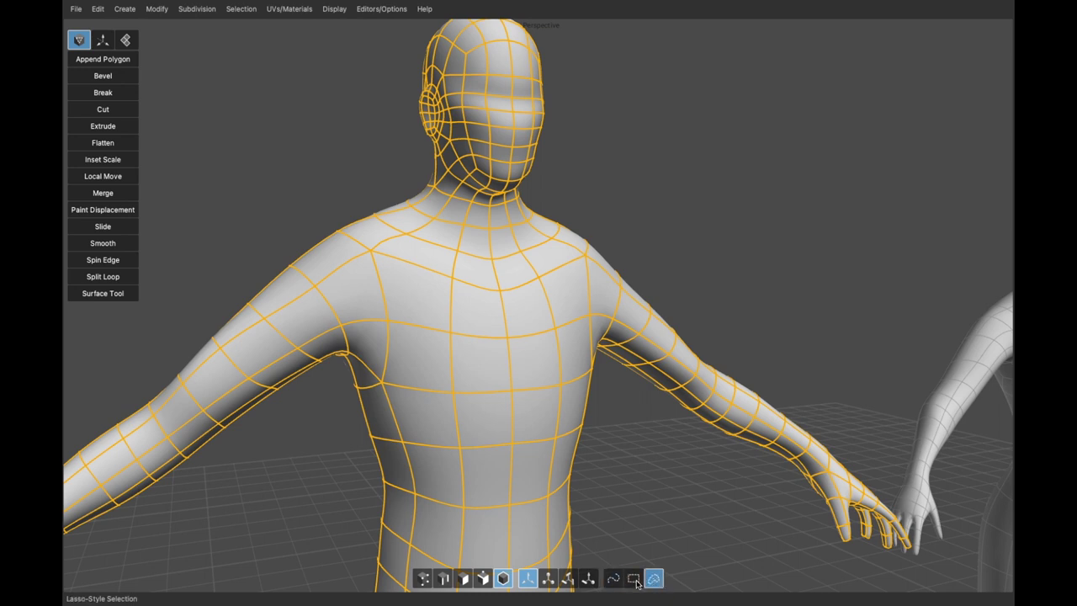
{"action": "left_click", "coordinate": [633, 578]}
{"action": "left_click", "coordinate": [612, 578]}
{"action": "left_click", "coordinate": [649, 581]}
{"action": "left_click", "coordinate": [615, 583]}
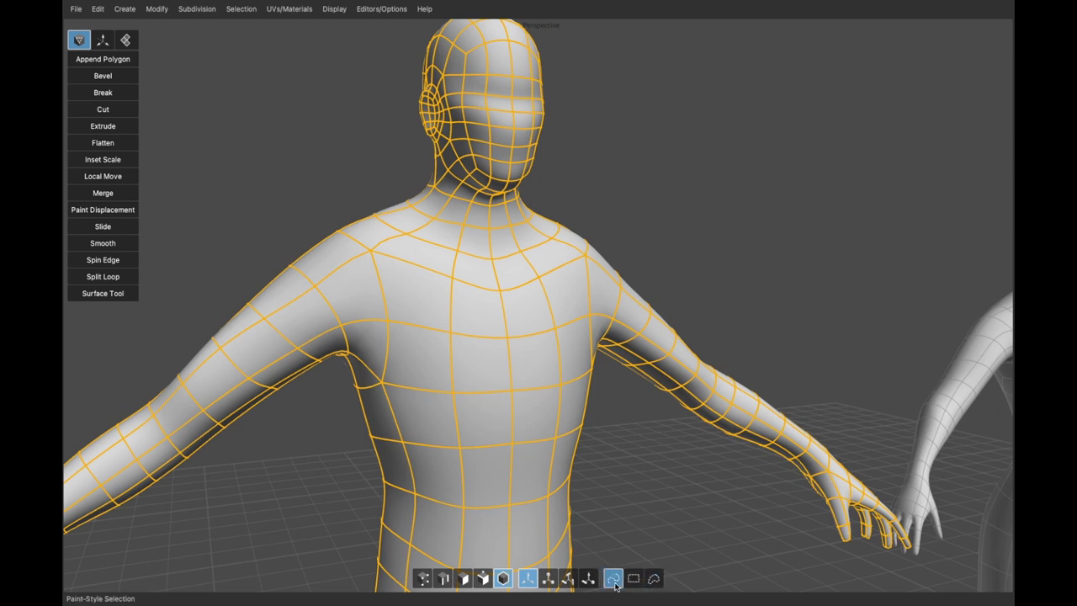
{"action": "key", "text": "F11"}
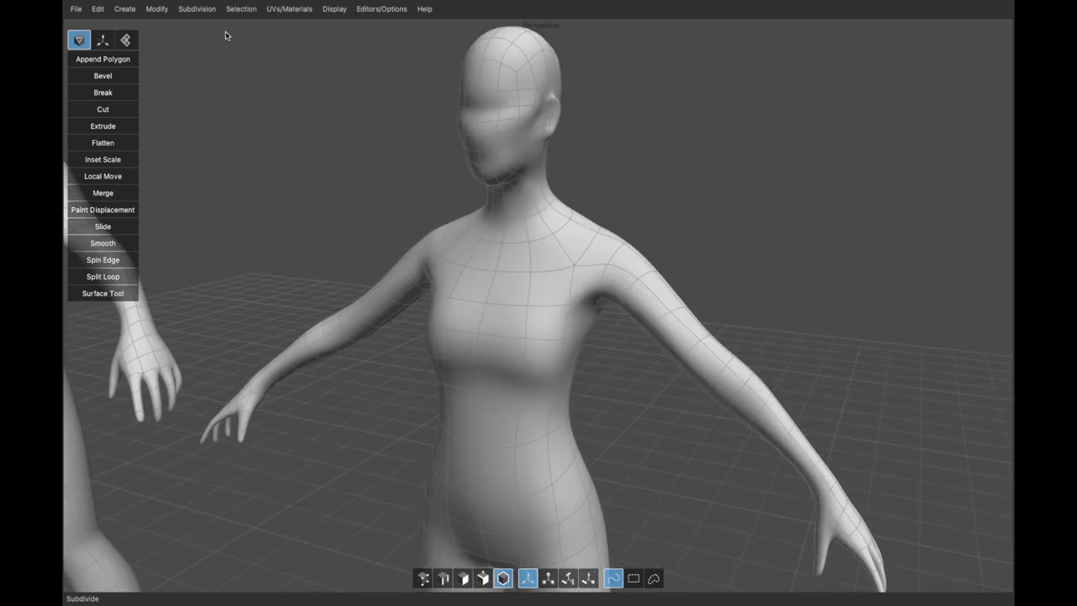
Select the woman figure and look through the modelling commands for the Cut tool and its shortcut
{"action": "left_click", "coordinate": [162, 10]}
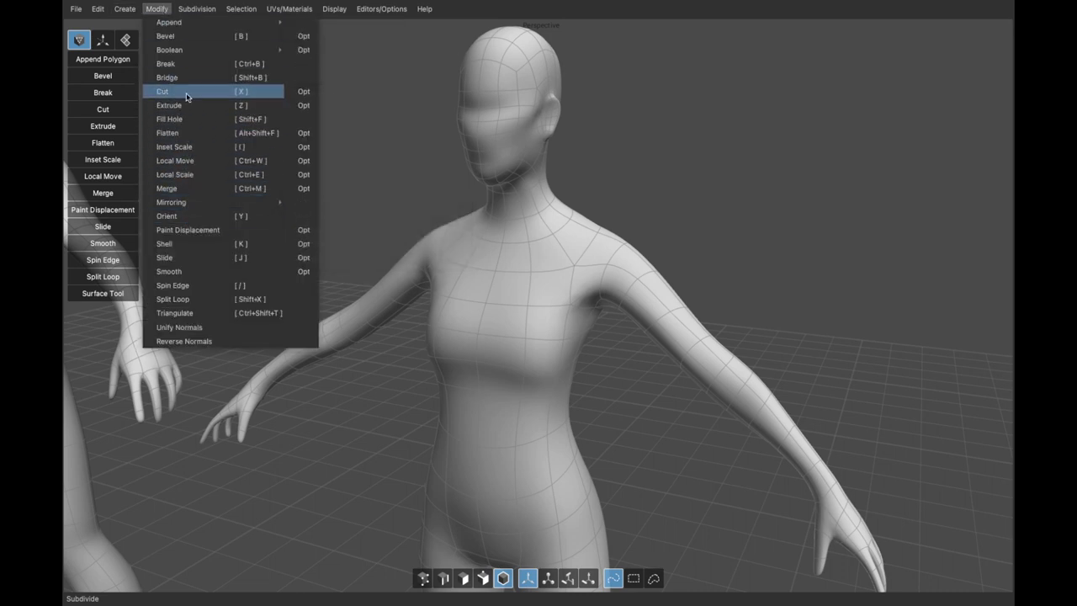
{"action": "left_click", "coordinate": [165, 10]}
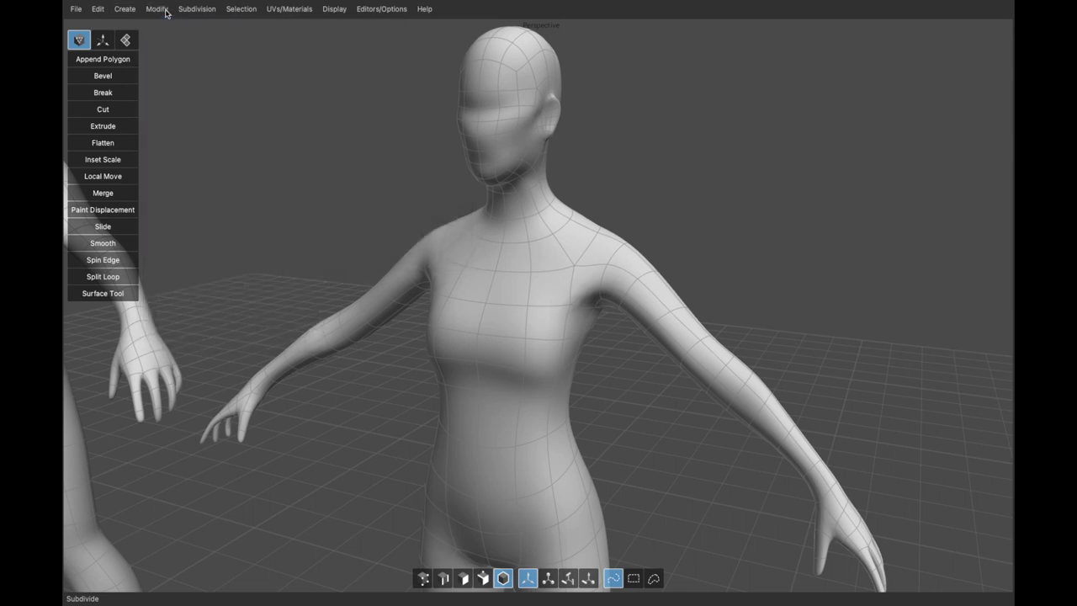
{"action": "left_click", "coordinate": [552, 235]}
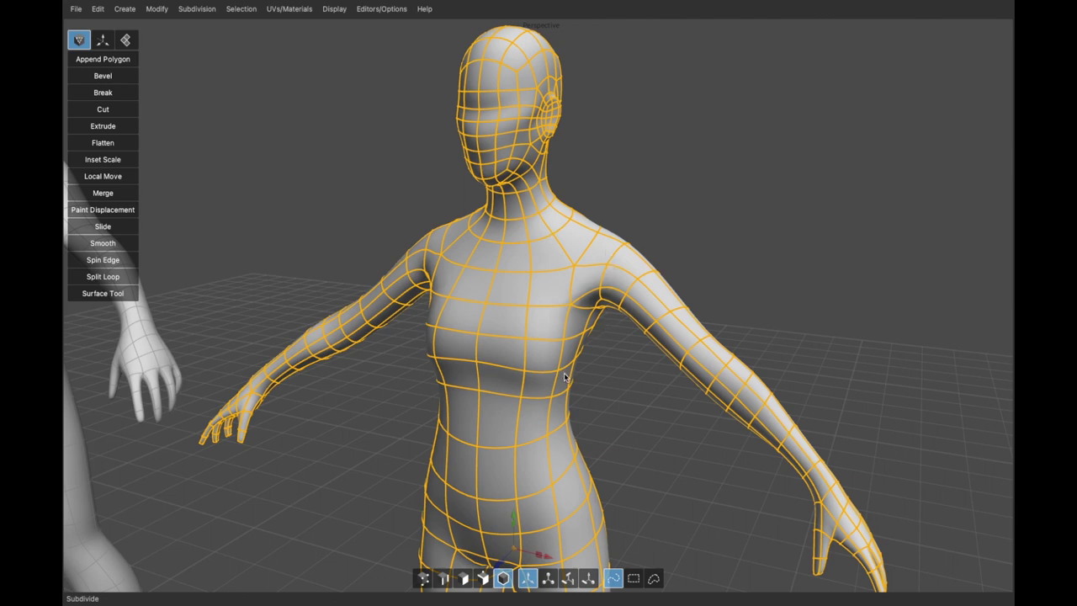
{"action": "mouse_move", "coordinate": [567, 383]}
{"action": "middle_mouse_down"}
{"action": "mouse_move", "coordinate": [597, 387]}
{"action": "mouse_move", "coordinate": [574, 388]}
{"action": "middle_mouse_up"}
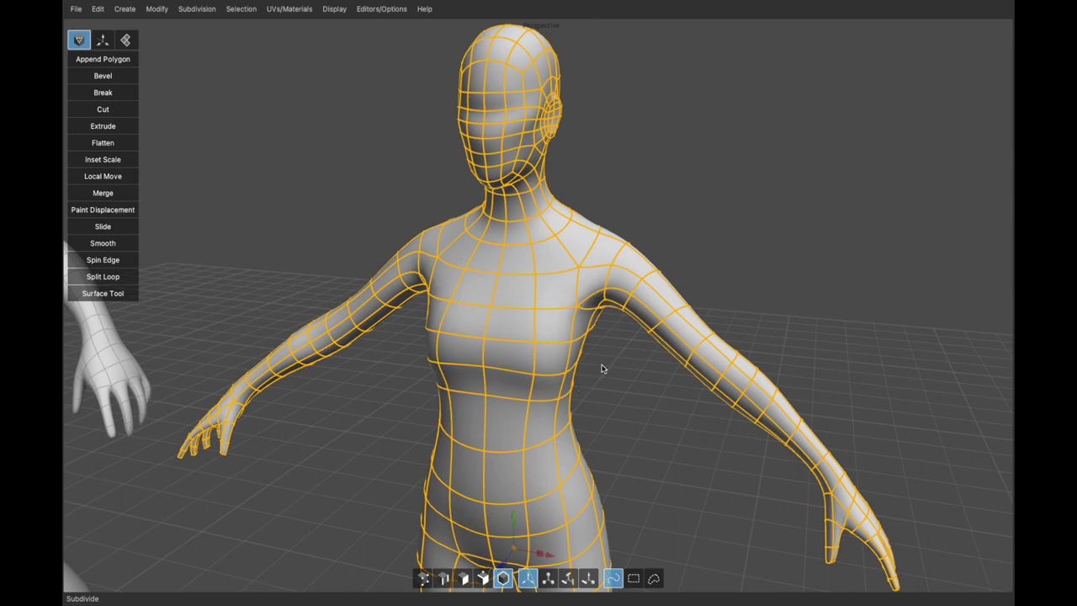
{"action": "left_click_drag", "start_coordinate": [606, 367], "coordinate": [628, 366], "text": "alt"}
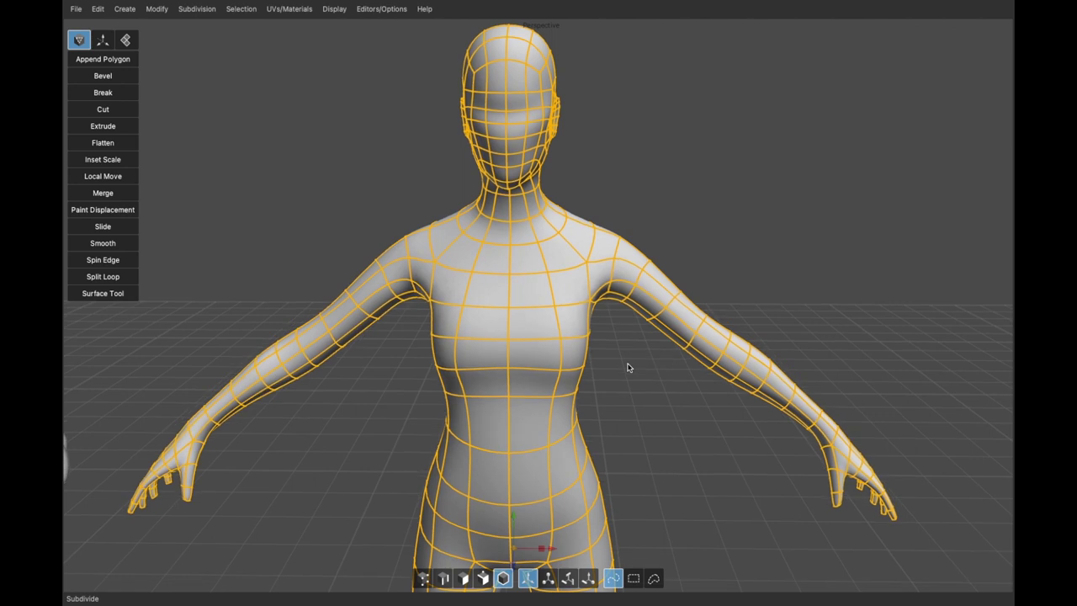
{"action": "left_click", "coordinate": [125, 9]}
{"action": "mouse_move", "coordinate": [157, 9]}
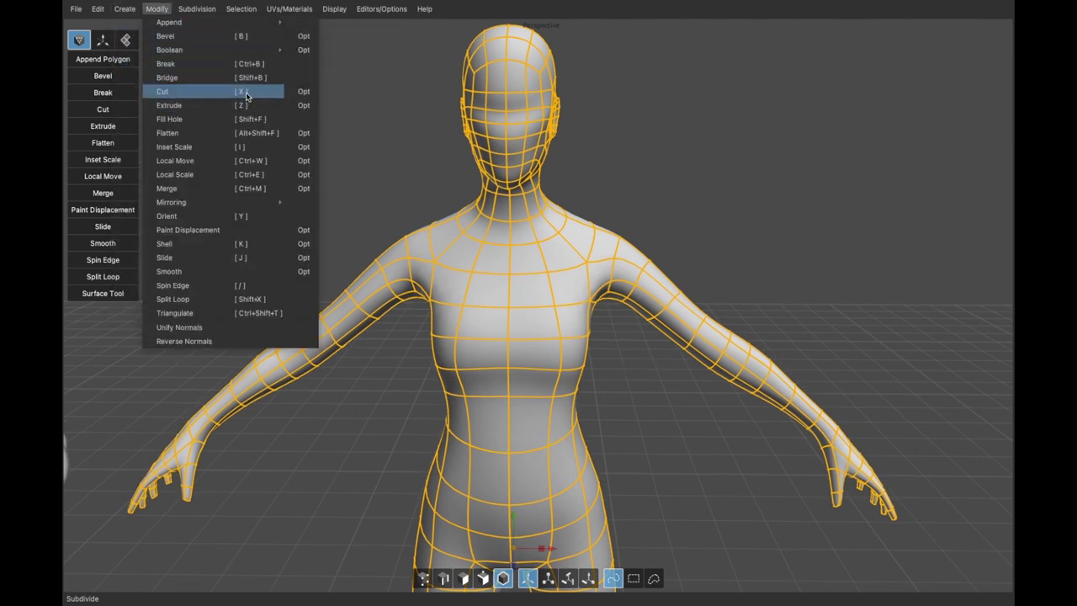
{"action": "left_click", "coordinate": [155, 5]}
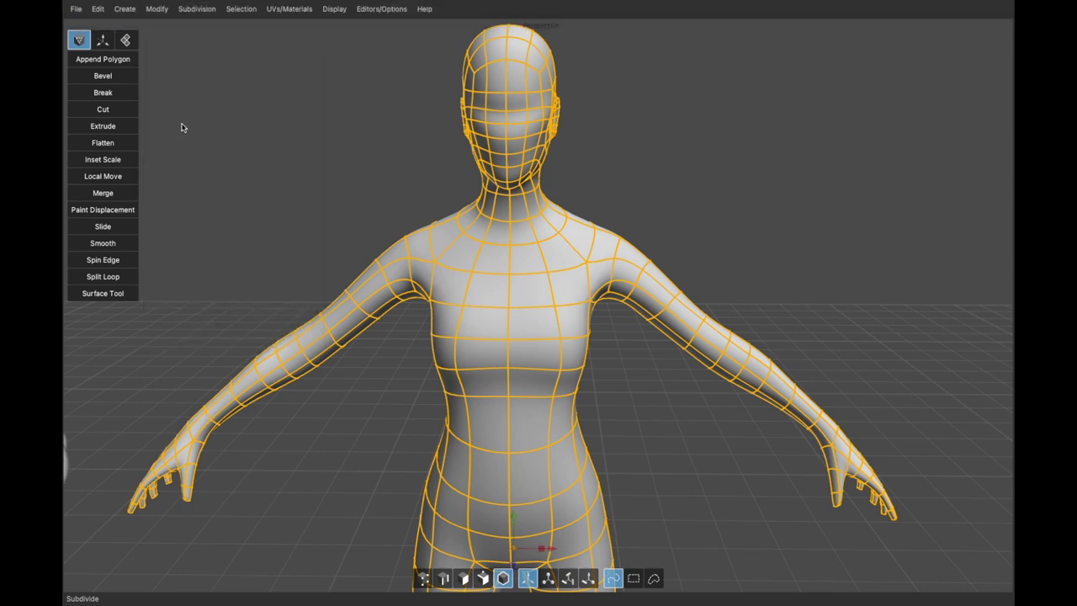
View the woman figure's upper body from the front and deselect the figure
{"action": "left_click_drag", "start_coordinate": [503, 249], "coordinate": [480, 245], "text": "alt"}
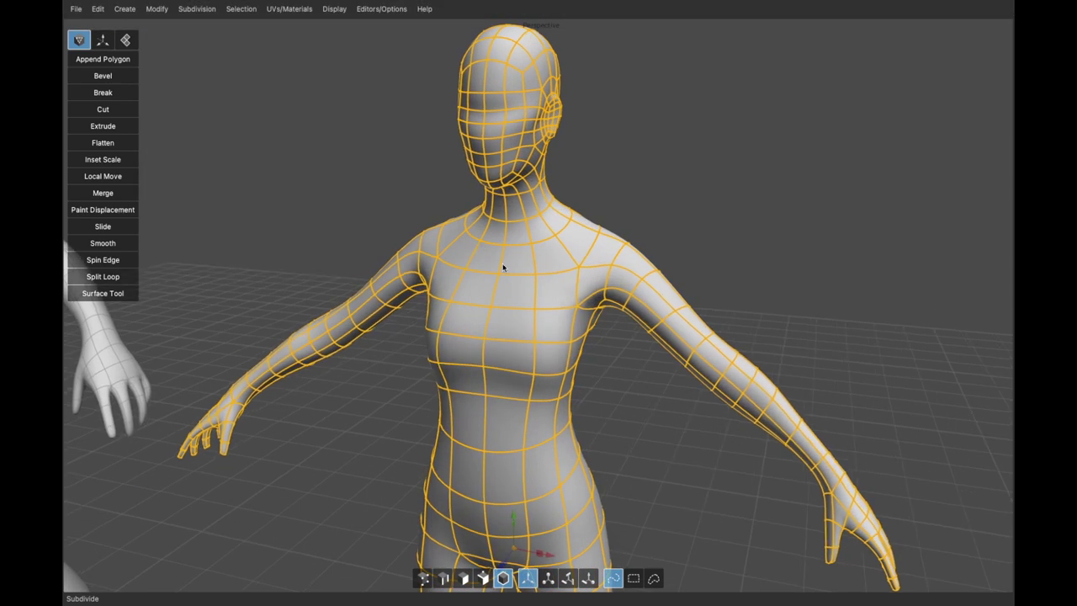
{"action": "middle_click_drag", "start_coordinate": [502, 262], "coordinate": [500, 255], "text": "alt"}
{"action": "left_click_drag", "start_coordinate": [500, 255], "coordinate": [514, 259], "text": "alt"}
{"action": "middle_click_drag", "start_coordinate": [515, 260], "coordinate": [509, 259]}
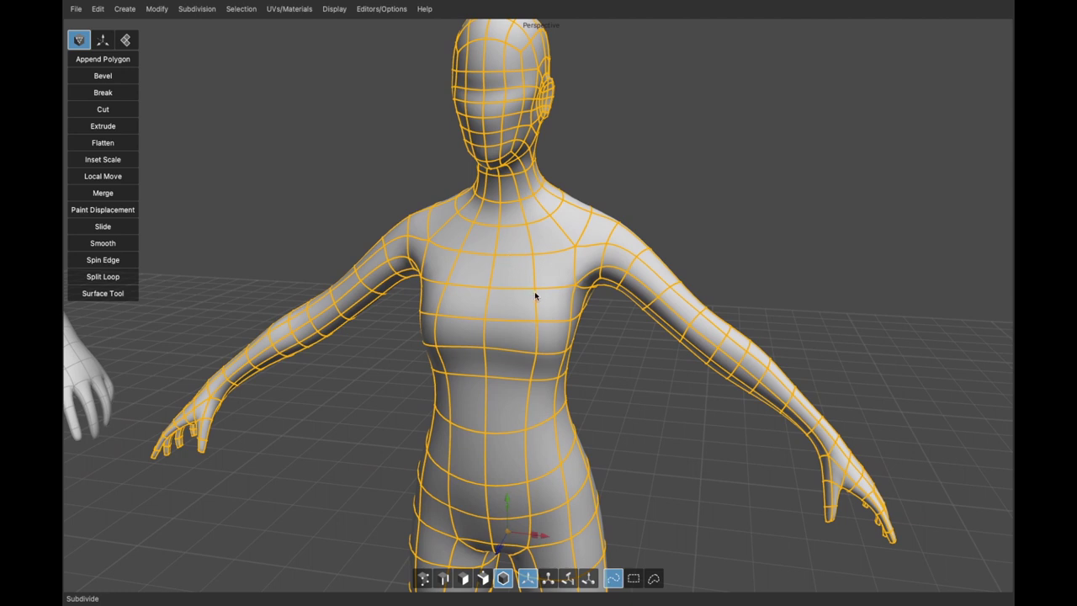
{"action": "middle_click_drag", "start_coordinate": [535, 294], "coordinate": [546, 296]}
{"action": "left_click", "coordinate": [698, 240]}
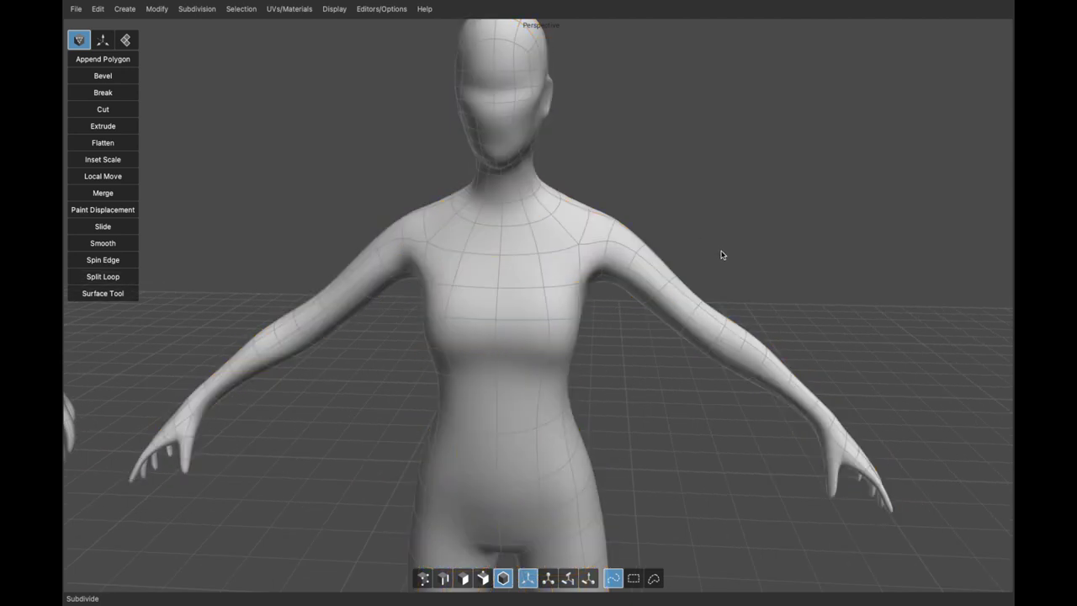
Start the Cut tool with nothing selected and unsubdivide the woman figure to its low-polygon mesh
{"action": "key", "text": "x"}
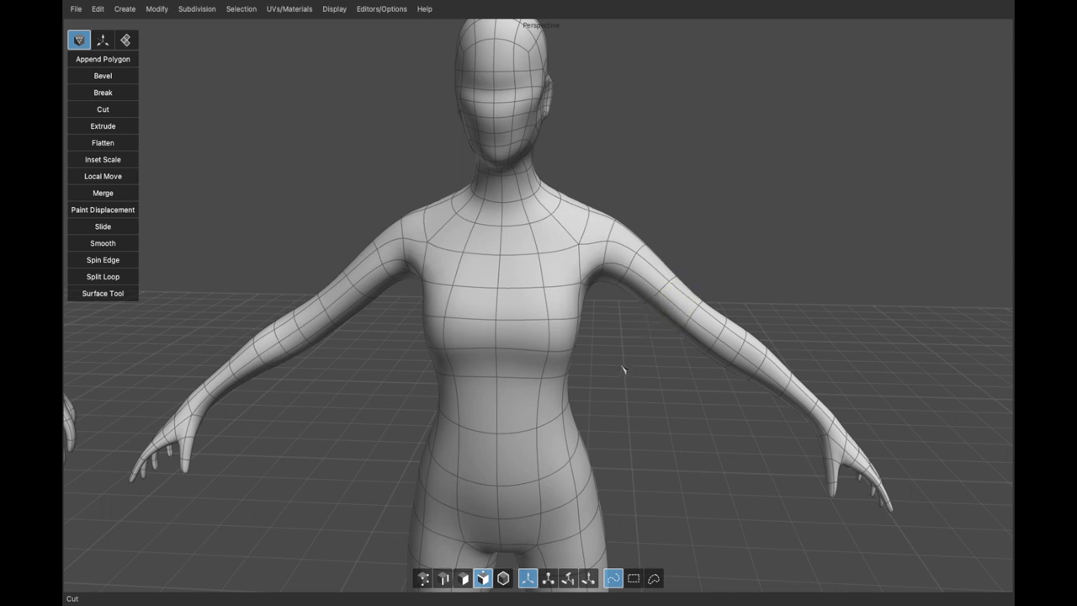
{"action": "left_click_drag", "start_coordinate": [711, 261], "coordinate": [635, 358]}
{"action": "left_click_drag", "start_coordinate": [724, 317], "coordinate": [658, 333], "text": "alt"}
{"action": "mouse_move", "coordinate": [658, 335]}
{"action": "middle_mouse_down"}
{"action": "mouse_move", "coordinate": [724, 324]}
{"action": "mouse_move", "coordinate": [669, 325]}
{"action": "middle_mouse_up"}
{"action": "left_click_drag", "start_coordinate": [390, 362], "coordinate": [646, 375]}
{"action": "mouse_move", "coordinate": [648, 377]}
{"action": "middle_mouse_down"}
{"action": "mouse_move", "coordinate": [630, 384]}
{"action": "mouse_move", "coordinate": [670, 378]}
{"action": "mouse_move", "coordinate": [643, 383]}
{"action": "middle_mouse_up"}
{"action": "mouse_move", "coordinate": [655, 274]}
{"action": "left_mouse_down"}
{"action": "mouse_move", "coordinate": [630, 252]}
{"action": "mouse_move", "coordinate": [543, 257]}
{"action": "left_mouse_up"}
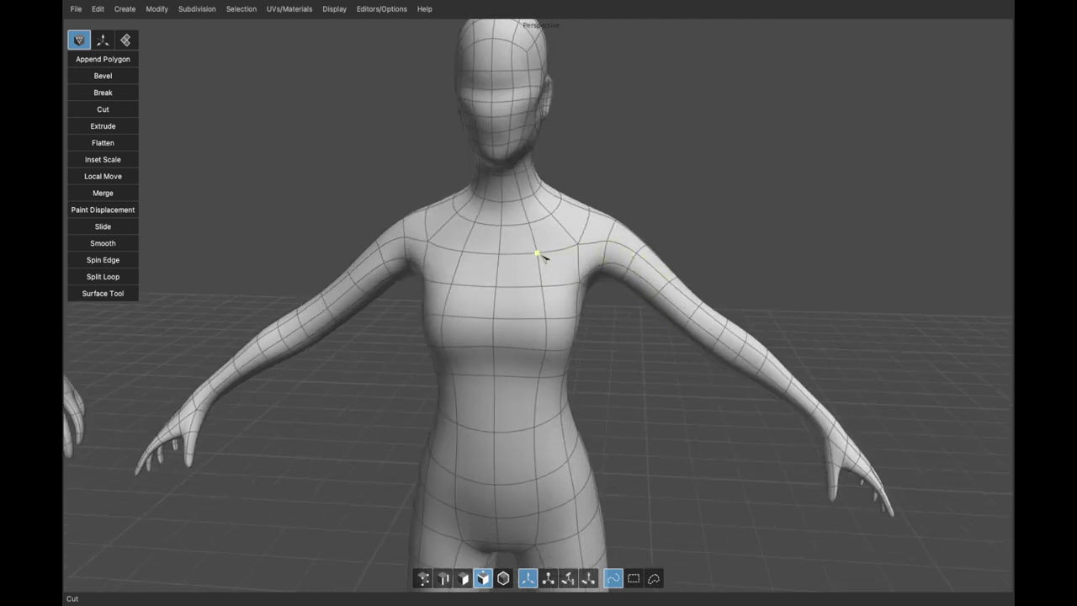
{"action": "key", "text": "v"}
{"action": "middle_click_drag", "start_coordinate": [532, 259], "coordinate": [546, 265]}
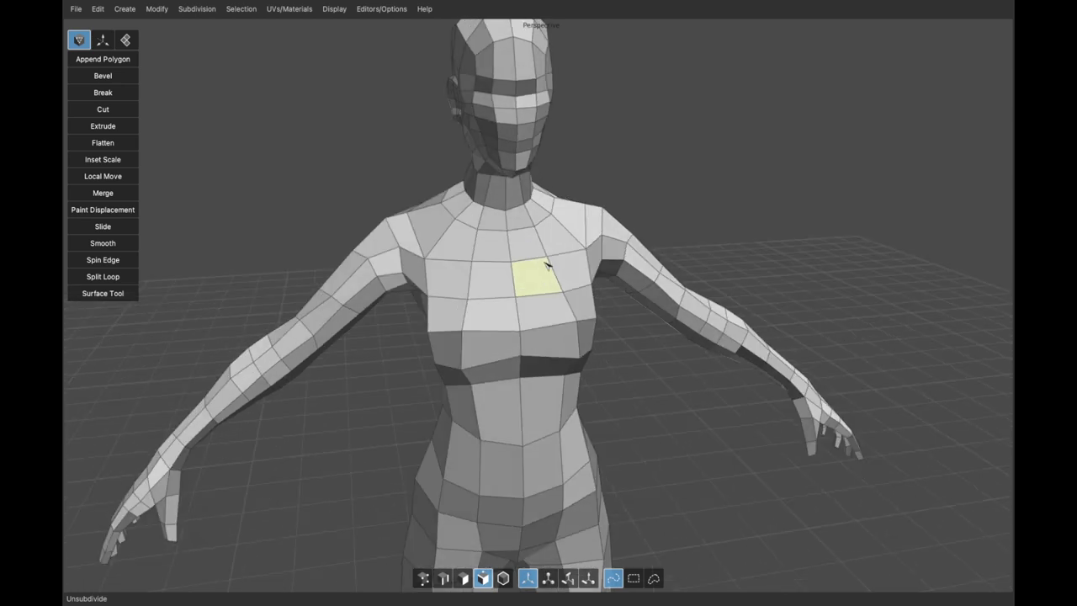
{"action": "scroll", "coordinate": [547, 266], "scroll_direction": "up", "scroll_amount": 3}
{"action": "scroll", "coordinate": [544, 269], "scroll_direction": "up", "scroll_amount": 2}
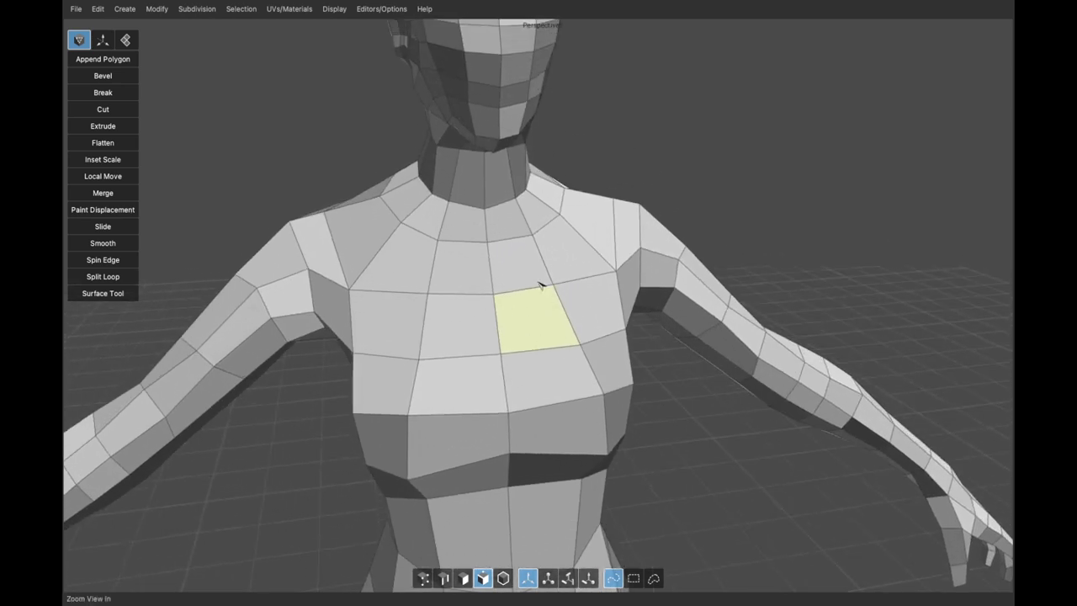
Try cutting a multi-point path down the woman's chest from the edge below the neck, and undo it
{"action": "left_click", "coordinate": [511, 239]}
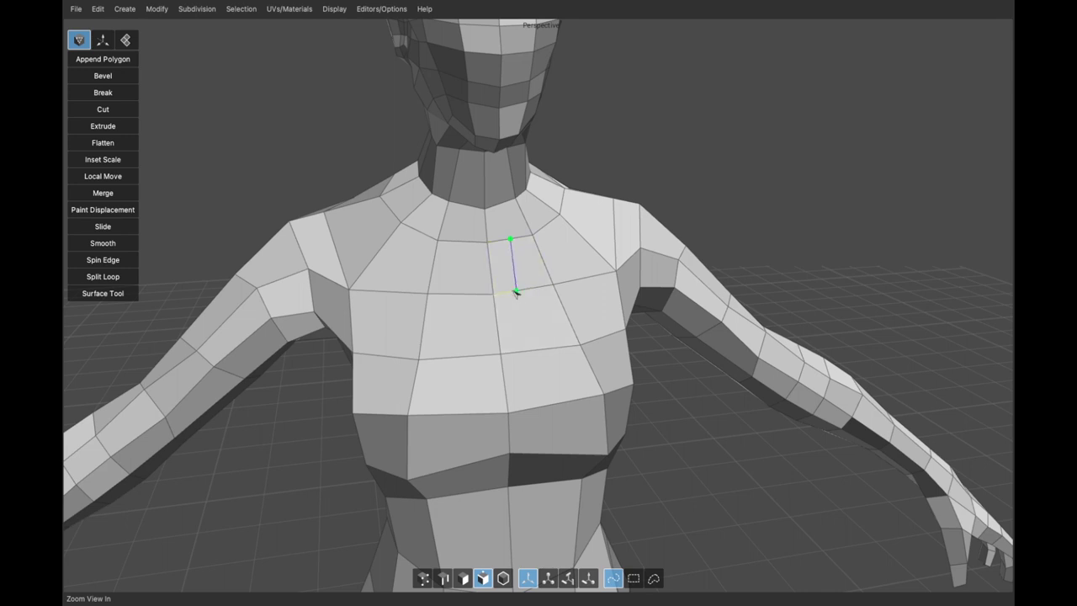
{"action": "left_click", "coordinate": [494, 294]}
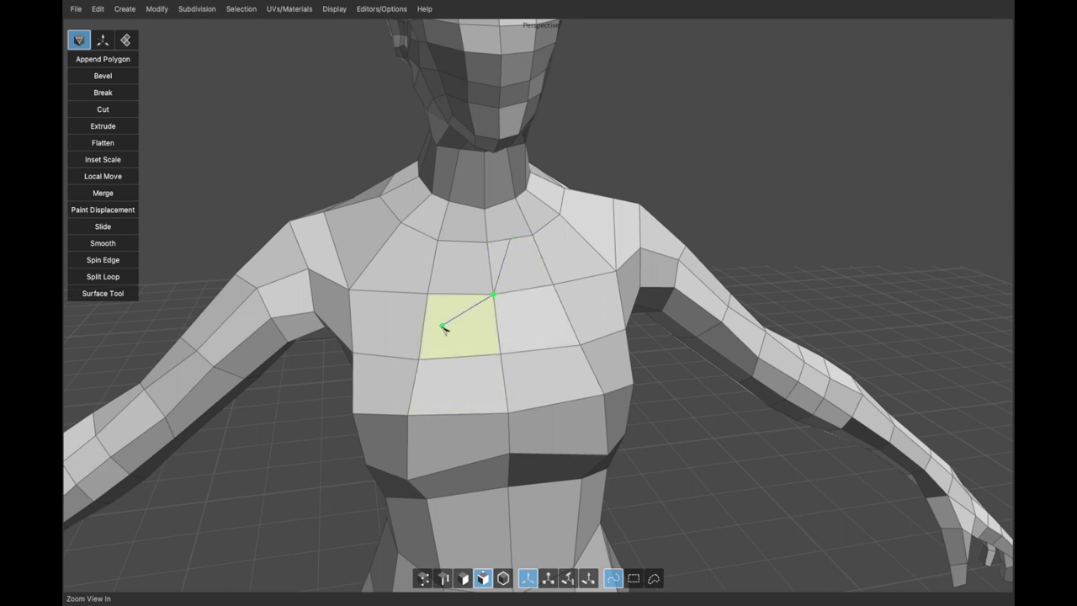
{"action": "left_click", "coordinate": [444, 329]}
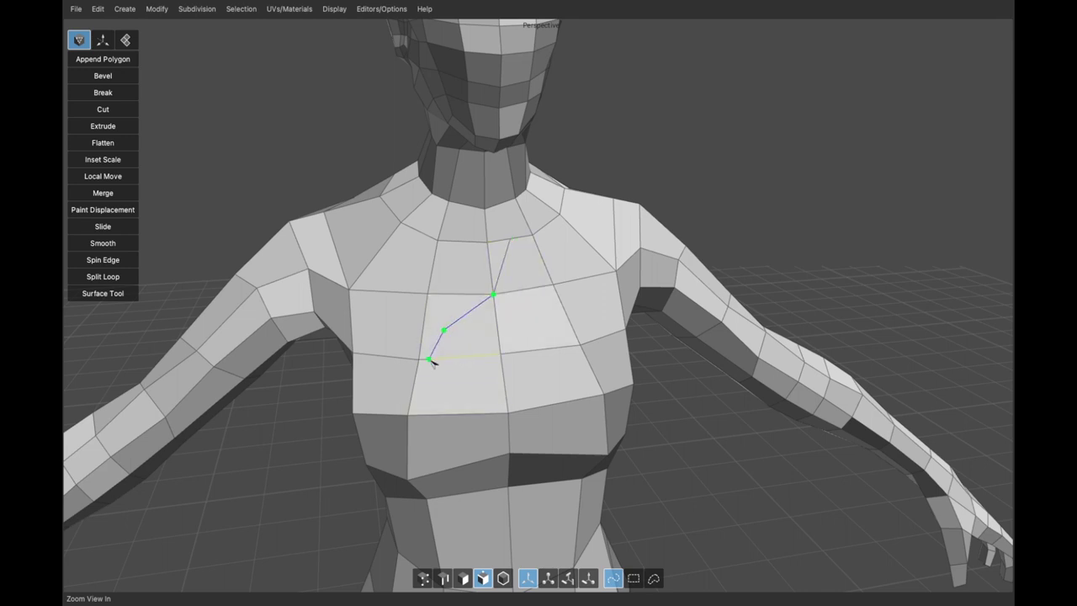
{"action": "left_click", "coordinate": [414, 362]}
{"action": "key", "text": "ctrl+z"}
{"action": "key", "text": "ctrl+a"}
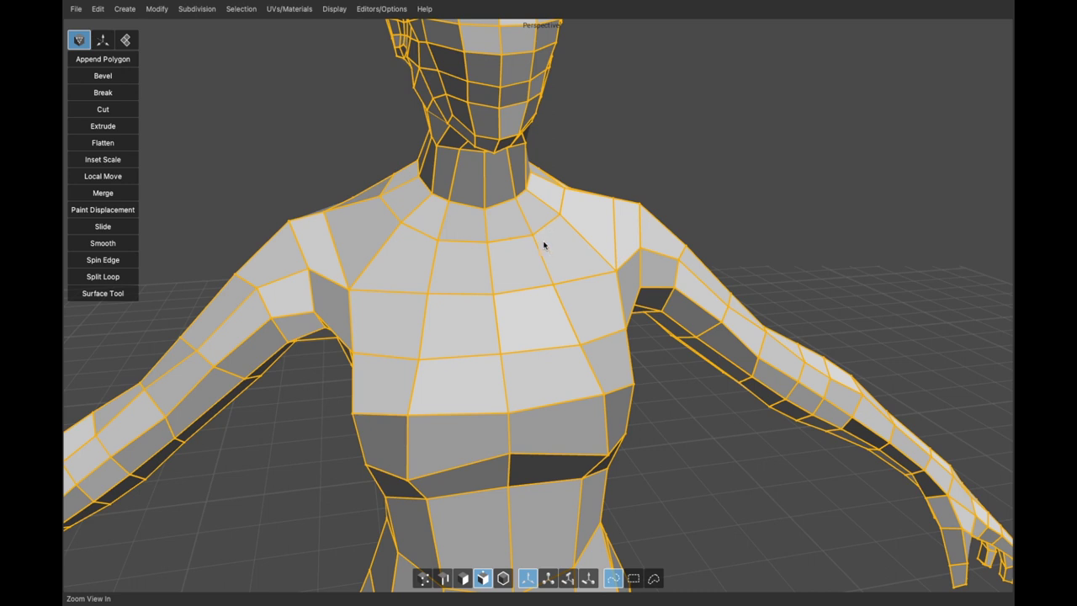
In vertex mode, select four zigzag vertices on the woman's chest, cut edges between them, then undo the cut and clear the selection
{"action": "key", "text": "a"}
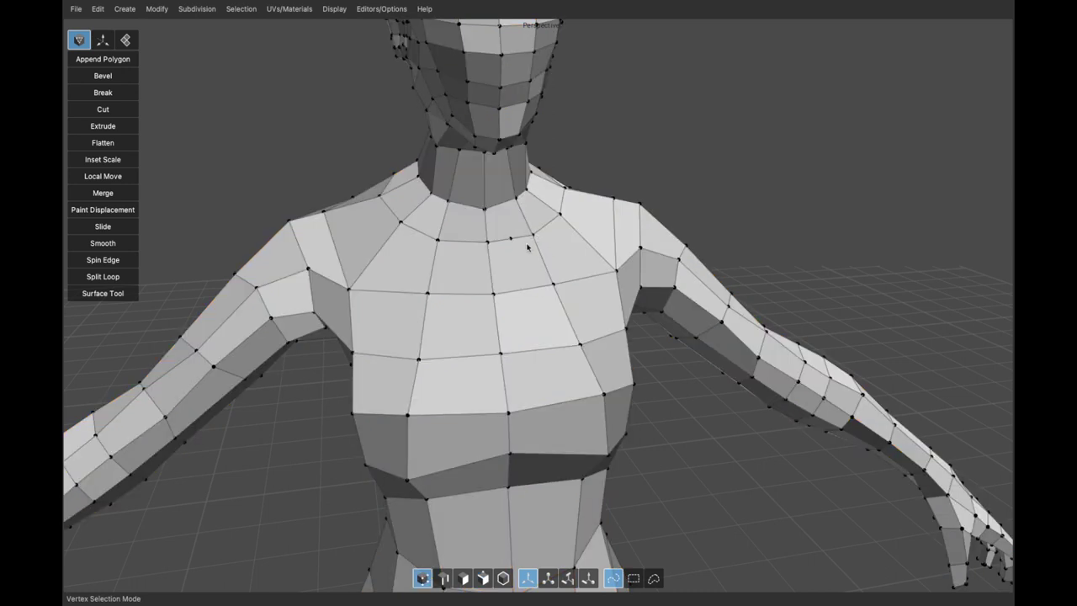
{"action": "left_click", "coordinate": [531, 237]}
{"action": "left_click", "coordinate": [495, 293], "text": "shift"}
{"action": "left_click", "coordinate": [581, 345], "text": "shift"}
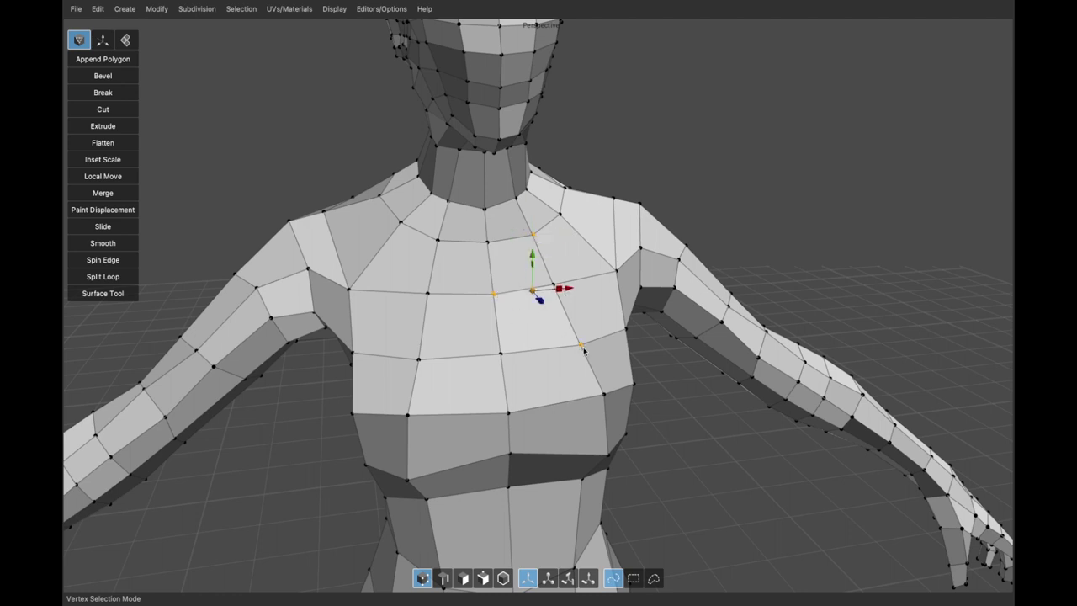
{"action": "left_click", "coordinate": [509, 412], "text": "shift"}
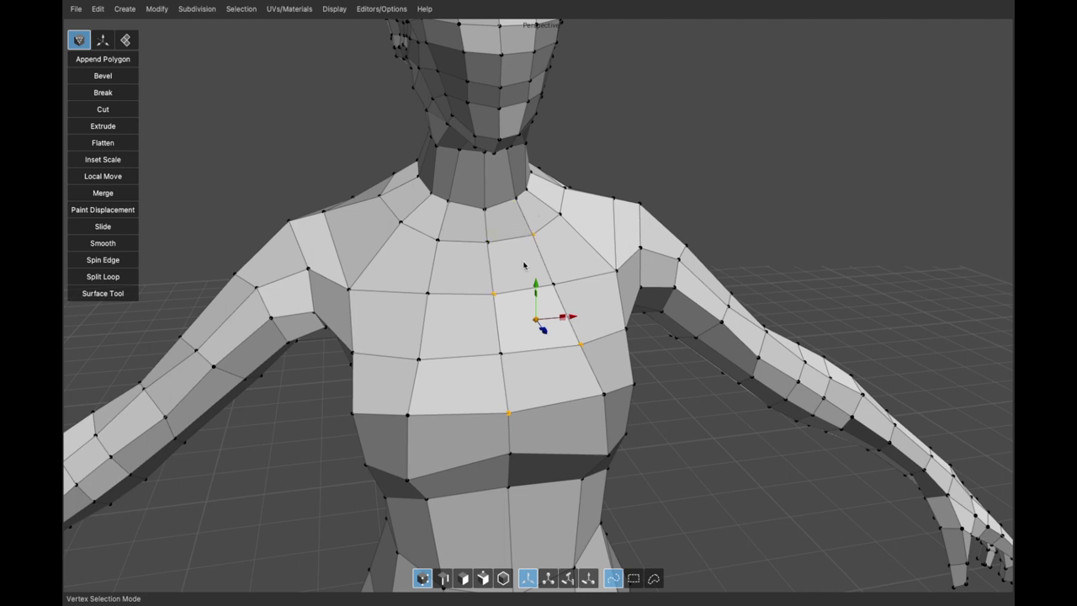
{"action": "key", "text": "x"}
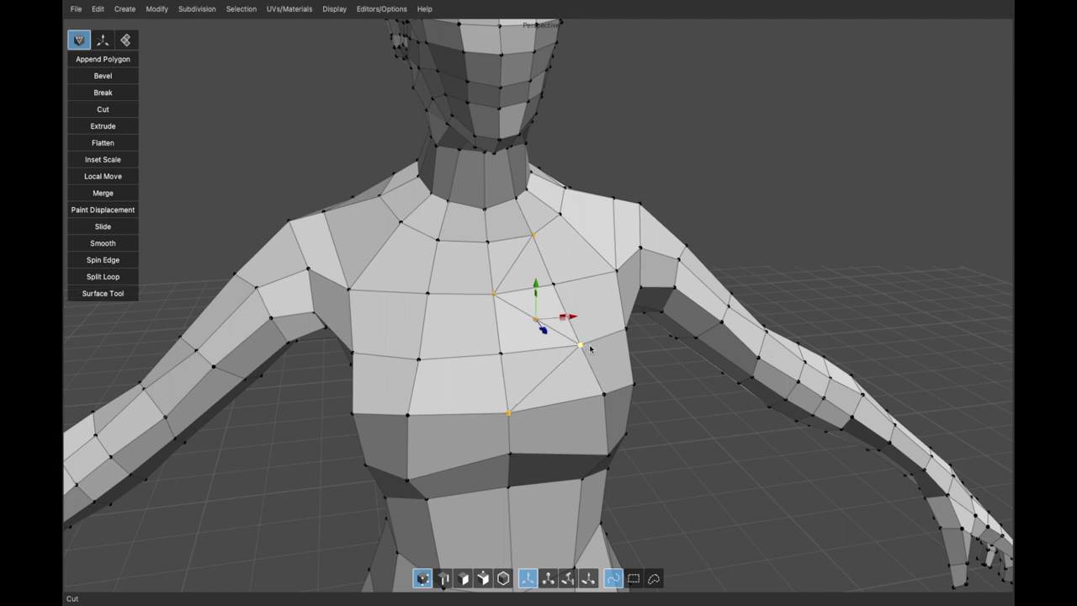
{"action": "key", "text": "ctrl+z"}
{"action": "left_click", "coordinate": [557, 246]}
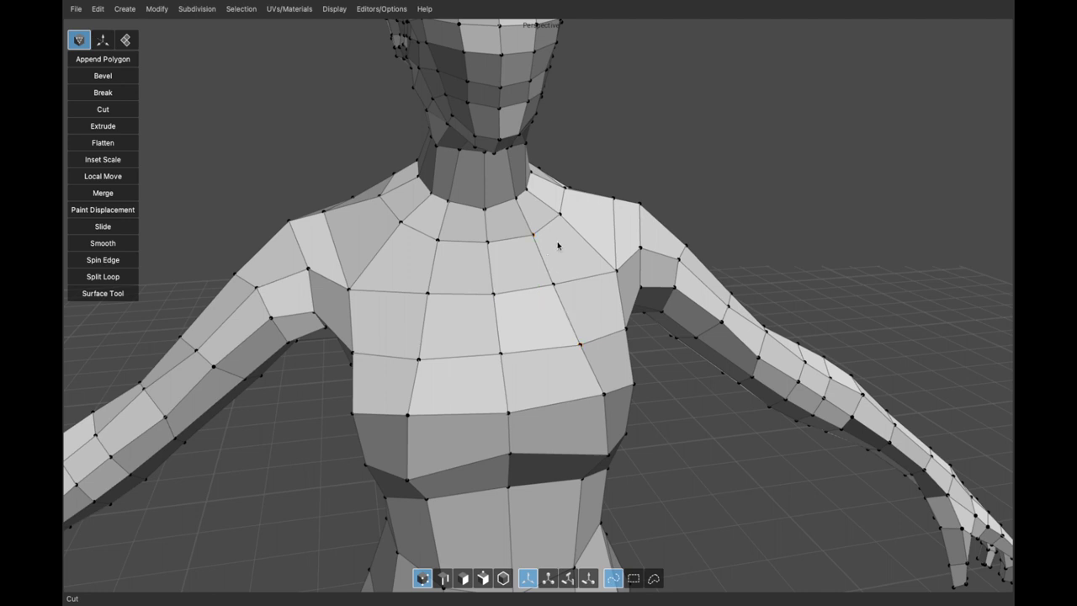
In edge mode, select the five edges across the woman's upper chest, cut through their midpoints, and remove the new edges
{"action": "key", "text": "2"}
{"action": "mouse_move", "coordinate": [399, 252]}
{"action": "left_mouse_down"}
{"action": "mouse_move", "coordinate": [593, 266]}
{"action": "mouse_move", "coordinate": [484, 264]}
{"action": "mouse_move", "coordinate": [395, 247]}
{"action": "left_mouse_up"}
{"action": "left_click", "coordinate": [382, 242], "text": "shift"}
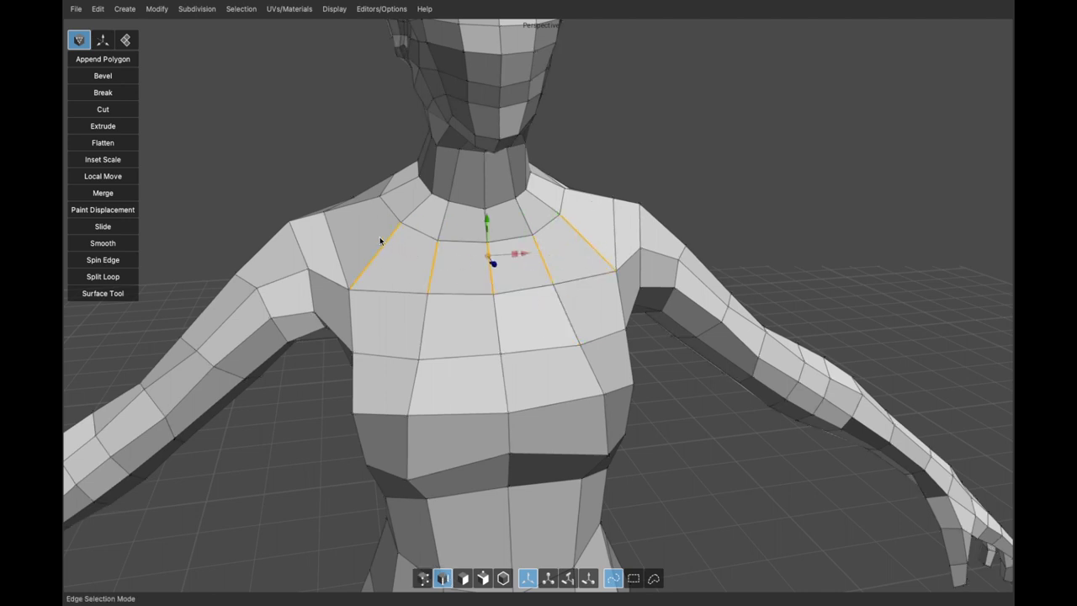
{"action": "key", "text": "x"}
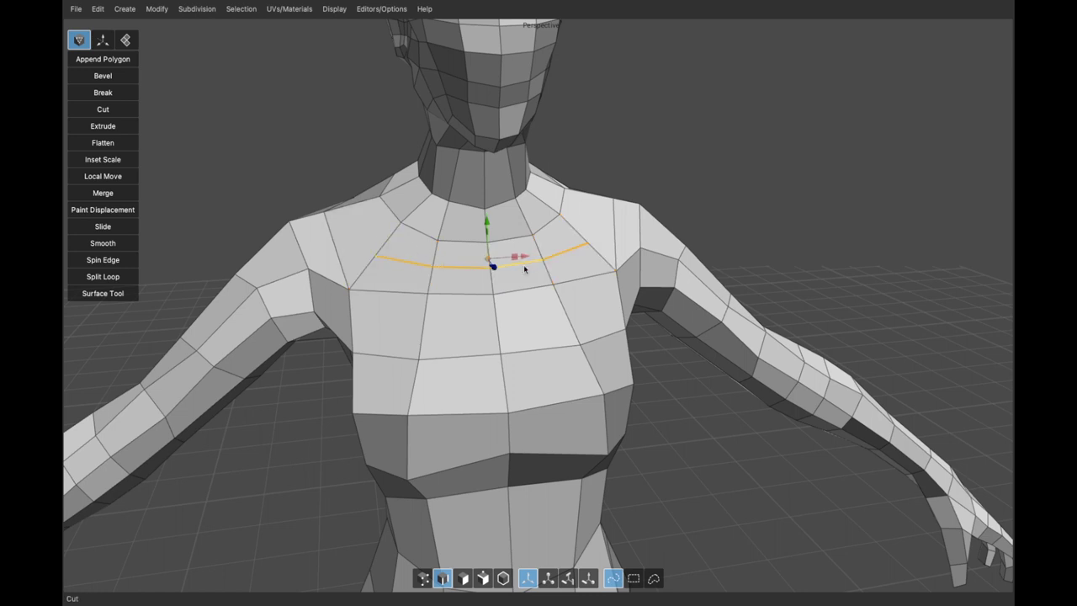
{"action": "key", "text": "Delete"}
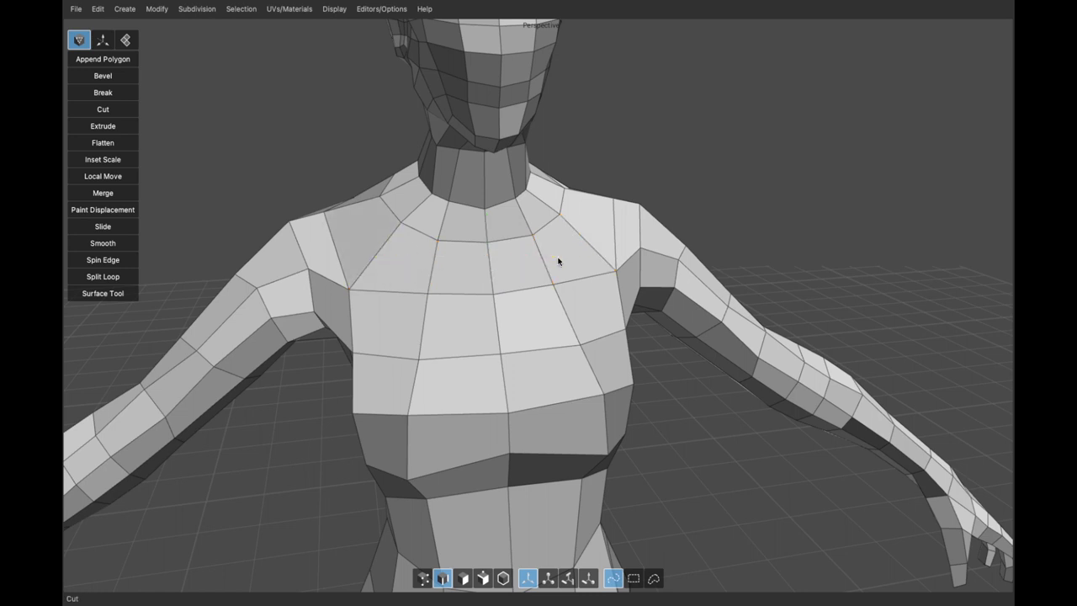
In face mode, cut the column of faces down the woman's neck and torso lengthwise, then select one narrow upper chest face
{"action": "key", "text": "3"}
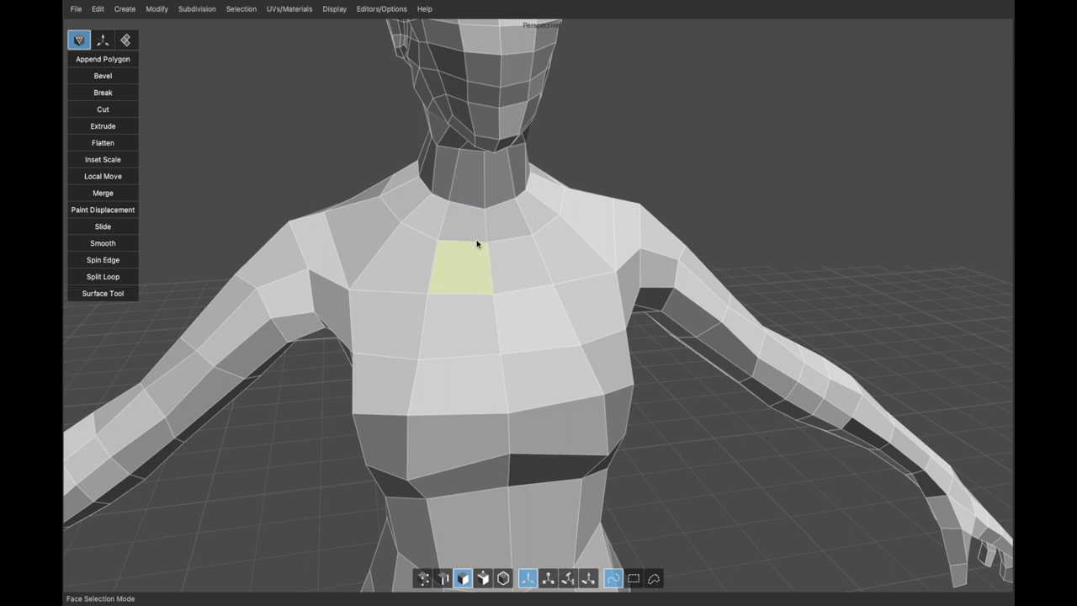
{"action": "mouse_move", "coordinate": [474, 200]}
{"action": "left_mouse_down"}
{"action": "mouse_move", "coordinate": [457, 345]}
{"action": "mouse_move", "coordinate": [474, 511]}
{"action": "left_mouse_up"}
{"action": "key", "text": "x"}
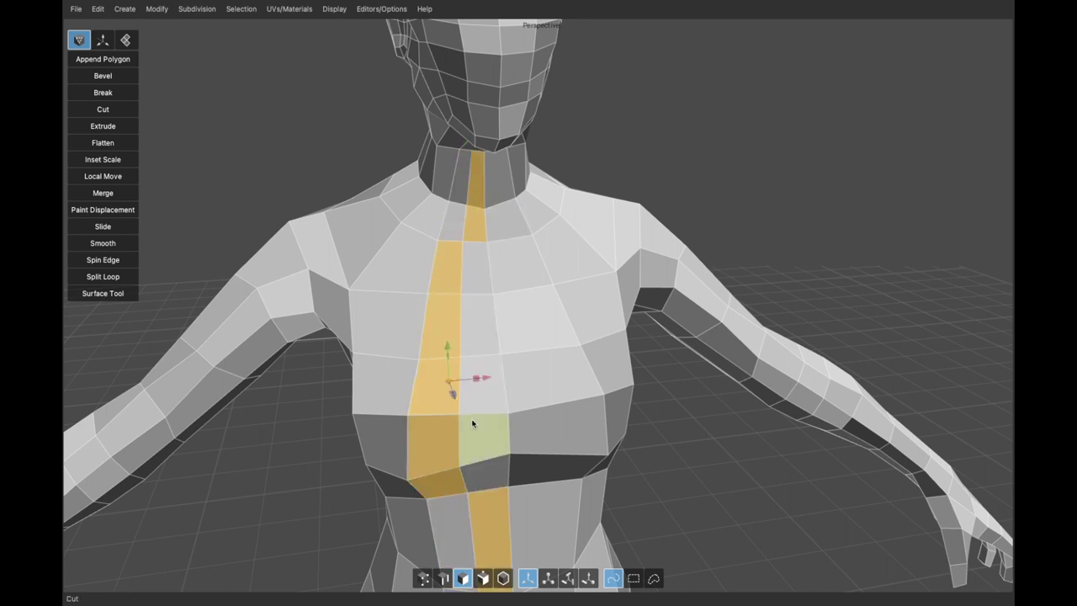
{"action": "left_click", "coordinate": [473, 265]}
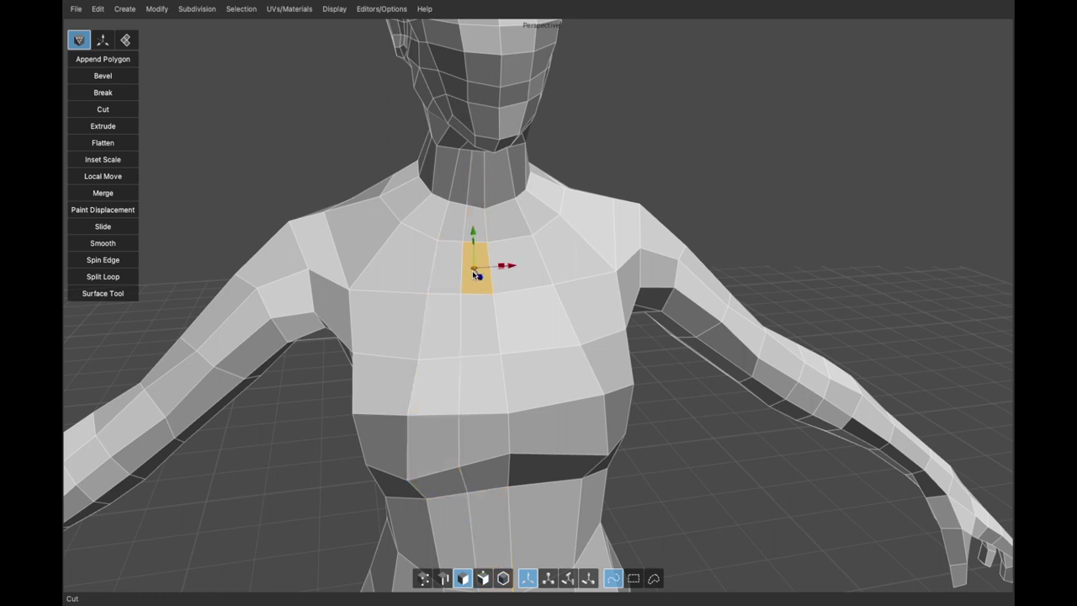
Clear the face selection and undo the lengthwise cut down the woman's neck and torso
{"action": "left_click", "coordinate": [670, 88]}
{"action": "key", "text": "super+z"}
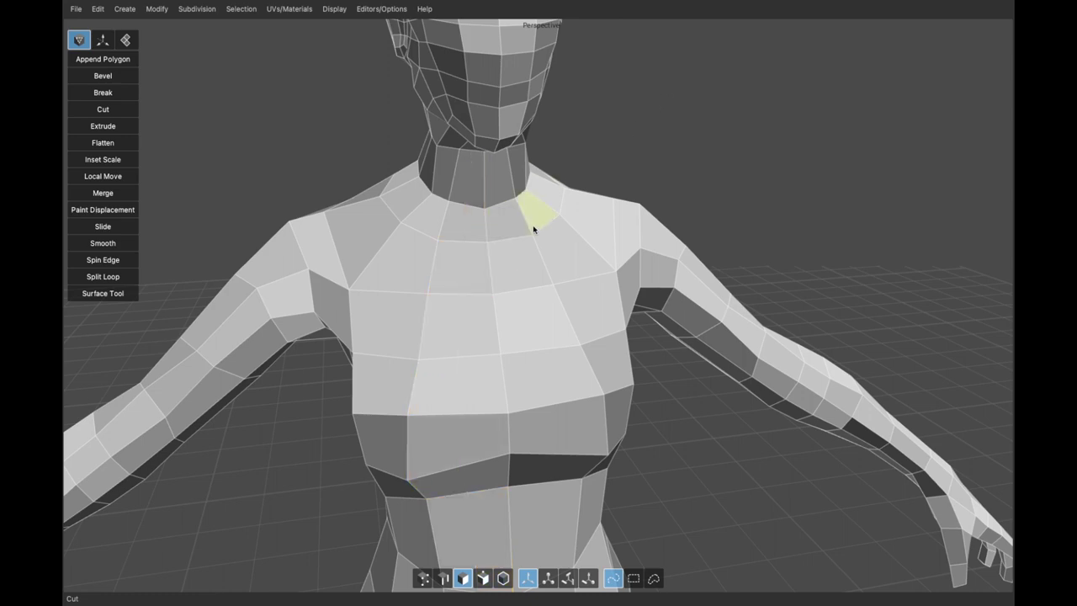
{"action": "scroll", "coordinate": [533, 228], "scroll_direction": "down", "scroll_amount": 5}
{"action": "scroll", "coordinate": [520, 237], "scroll_direction": "down", "scroll_amount": 3}
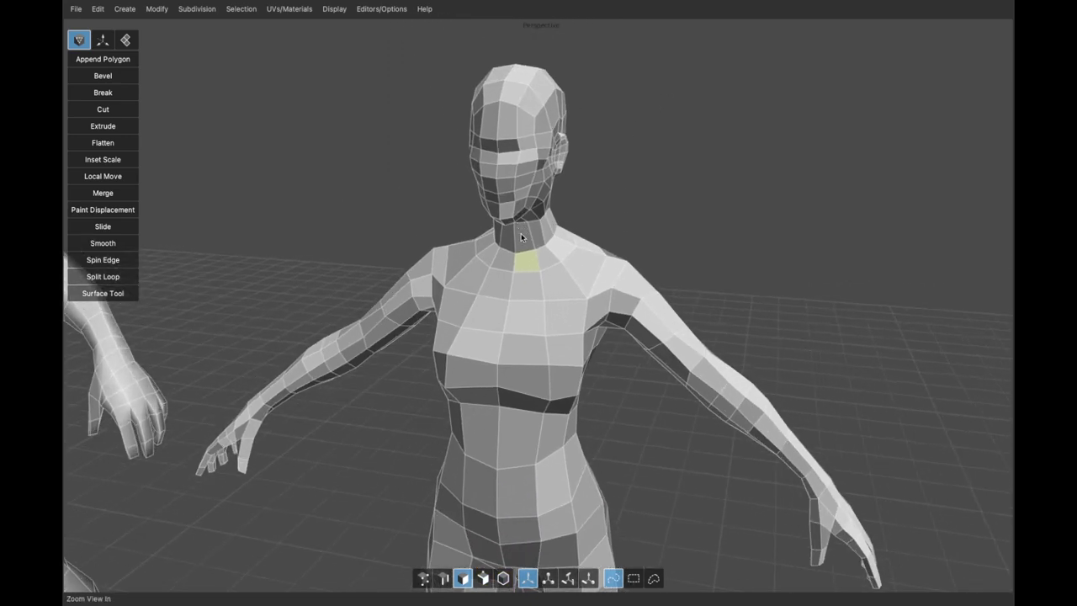
{"action": "scroll", "coordinate": [520, 237], "scroll_direction": "up", "scroll_amount": 5}
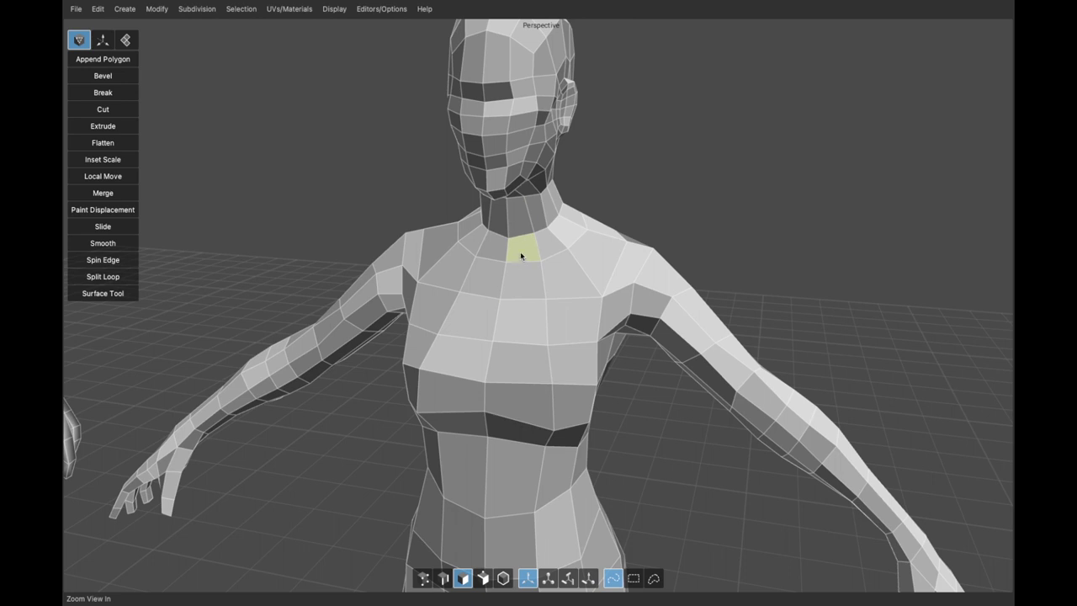
{"action": "left_click_drag", "start_coordinate": [522, 255], "coordinate": [533, 256], "text": "alt"}
{"action": "scroll", "coordinate": [534, 255], "scroll_direction": "up", "scroll_amount": 5}
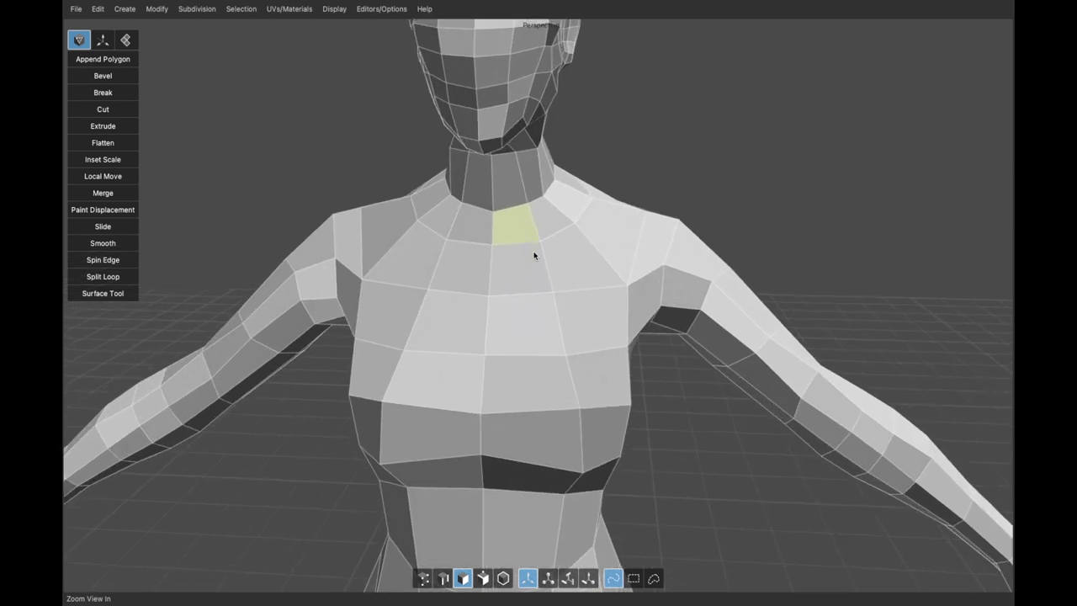
{"action": "mouse_move", "coordinate": [533, 317]}
{"action": "left_mouse_down", "text": "alt"}
{"action": "mouse_move", "coordinate": [564, 312]}
{"action": "mouse_move", "coordinate": [516, 311]}
{"action": "left_mouse_up", "text": "alt"}
{"action": "middle_click_drag", "start_coordinate": [517, 316], "coordinate": [568, 314]}
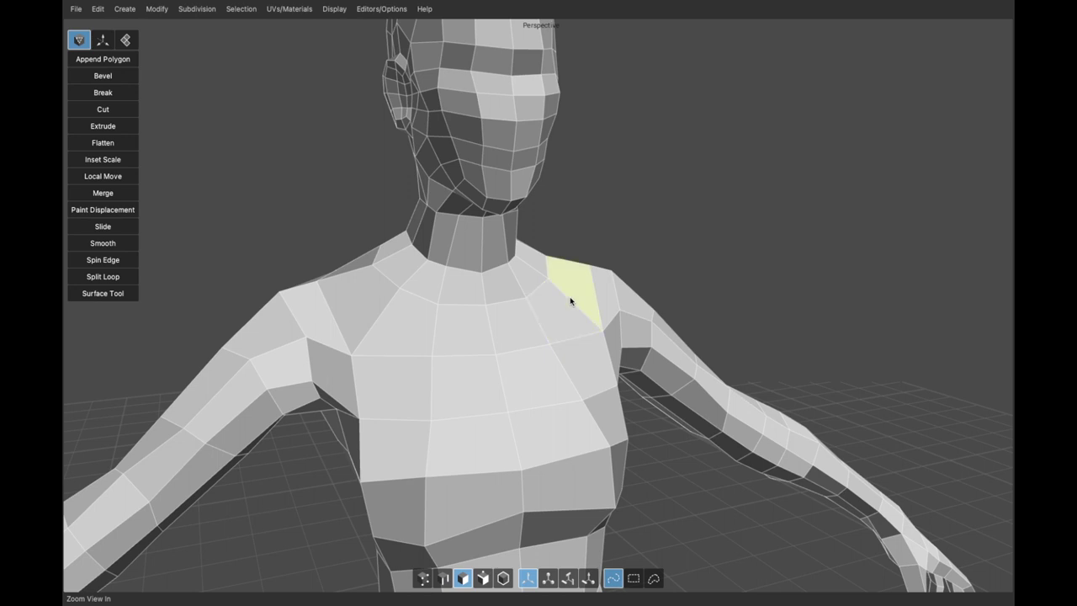
{"action": "mouse_move", "coordinate": [555, 309]}
{"action": "left_mouse_down", "text": "alt"}
{"action": "mouse_move", "coordinate": [531, 314]}
{"action": "mouse_move", "coordinate": [541, 314]}
{"action": "left_mouse_up", "text": "alt"}
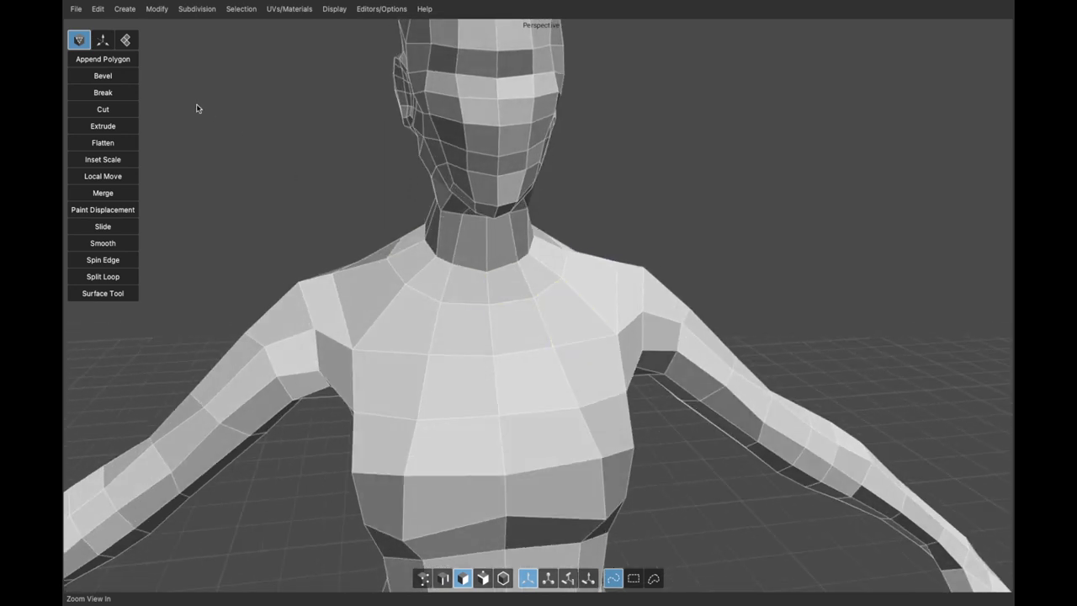
{"action": "left_click", "coordinate": [156, 9]}
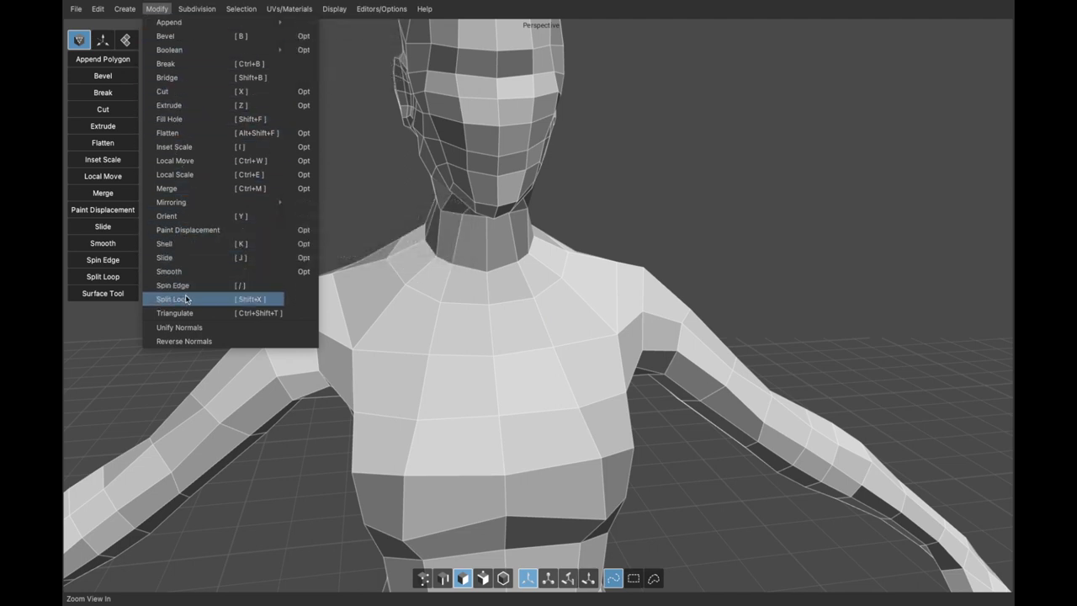
{"action": "left_click", "coordinate": [166, 10]}
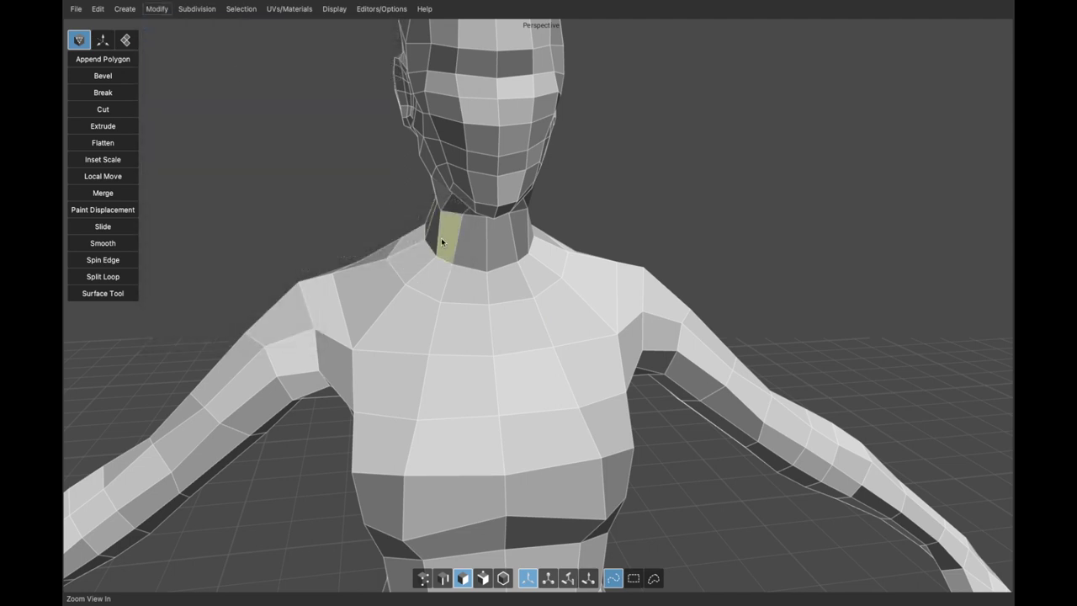
In edge mode, select the seven parallel edges running across the woman's upper chest and over both shoulders
{"action": "left_click", "coordinate": [478, 290]}
{"action": "key", "text": "s"}
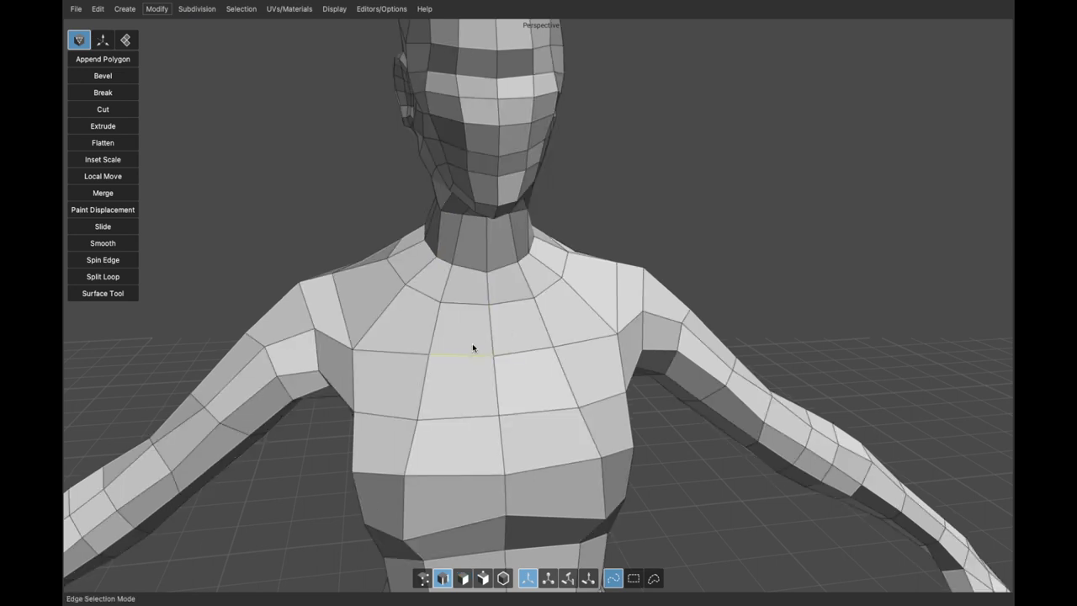
{"action": "mouse_move", "coordinate": [397, 306]}
{"action": "left_mouse_down"}
{"action": "mouse_move", "coordinate": [505, 318]}
{"action": "mouse_move", "coordinate": [581, 304]}
{"action": "mouse_move", "coordinate": [550, 315]}
{"action": "left_mouse_up"}
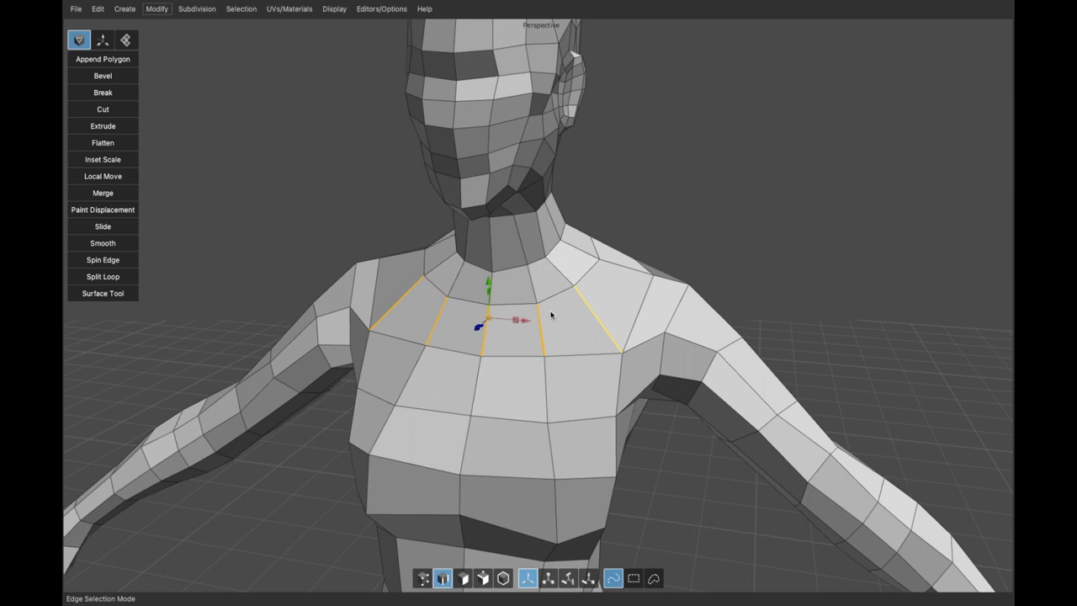
{"action": "left_click", "coordinate": [617, 271], "text": "shift"}
{"action": "left_click", "coordinate": [402, 262]}
{"action": "middle_click_drag", "start_coordinate": [402, 261], "coordinate": [437, 275]}
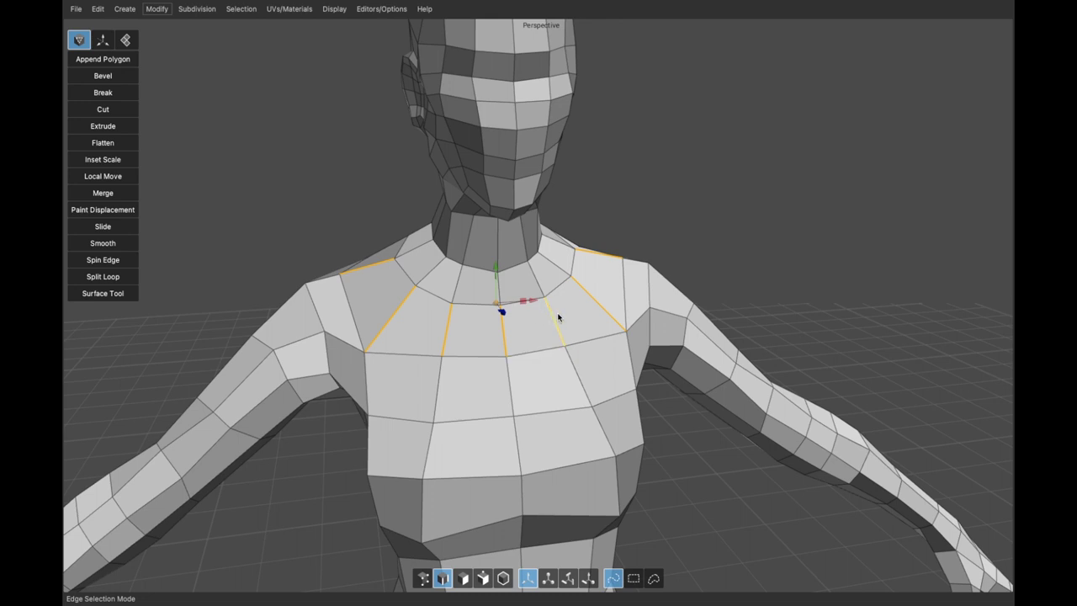
Split a loop through the selected chest and shoulder edges, slide it slightly towards the neck, and undo it
{"action": "key", "text": "shift+x"}
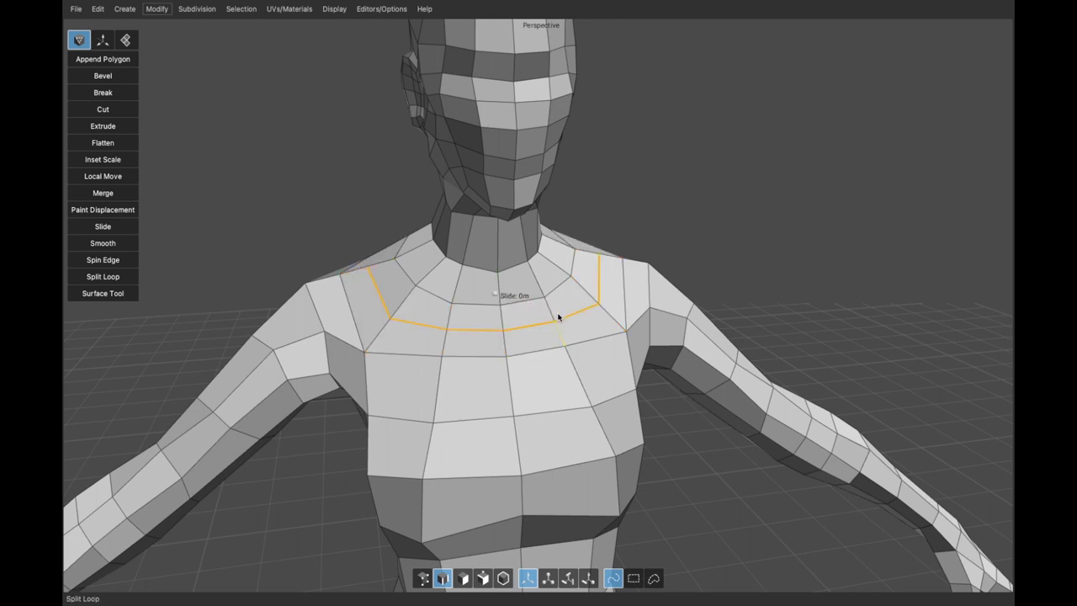
{"action": "mouse_move", "coordinate": [558, 317]}
{"action": "left_mouse_down"}
{"action": "mouse_move", "coordinate": [548, 311]}
{"action": "mouse_move", "coordinate": [567, 315]}
{"action": "mouse_move", "coordinate": [522, 315]}
{"action": "mouse_move", "coordinate": [563, 315]}
{"action": "left_mouse_up"}
{"action": "left_click_drag", "start_coordinate": [520, 320], "coordinate": [556, 311]}
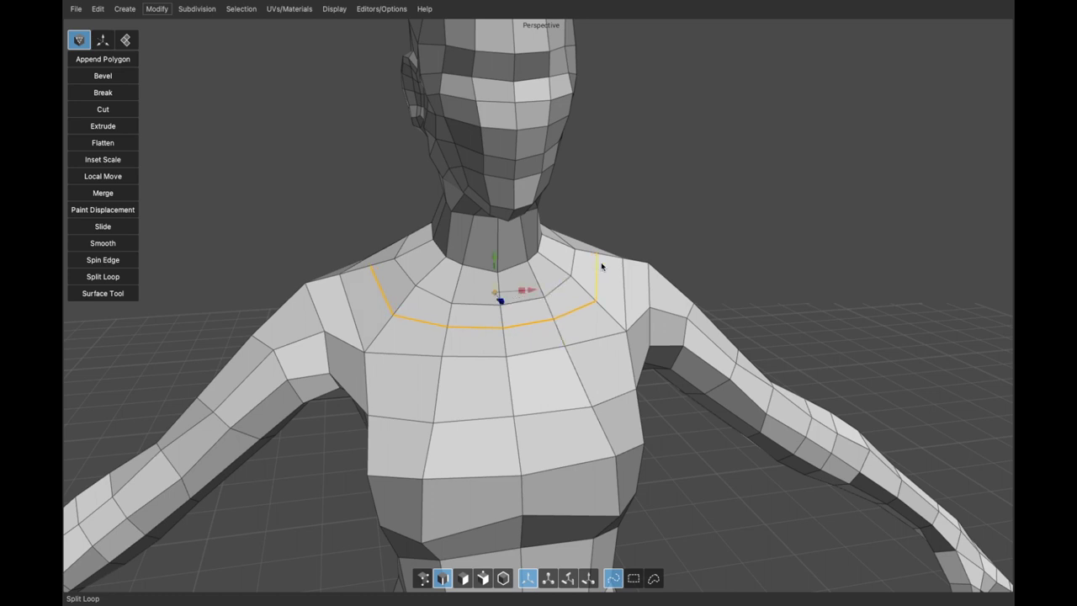
{"action": "middle_click_drag", "start_coordinate": [595, 284], "coordinate": [582, 283]}
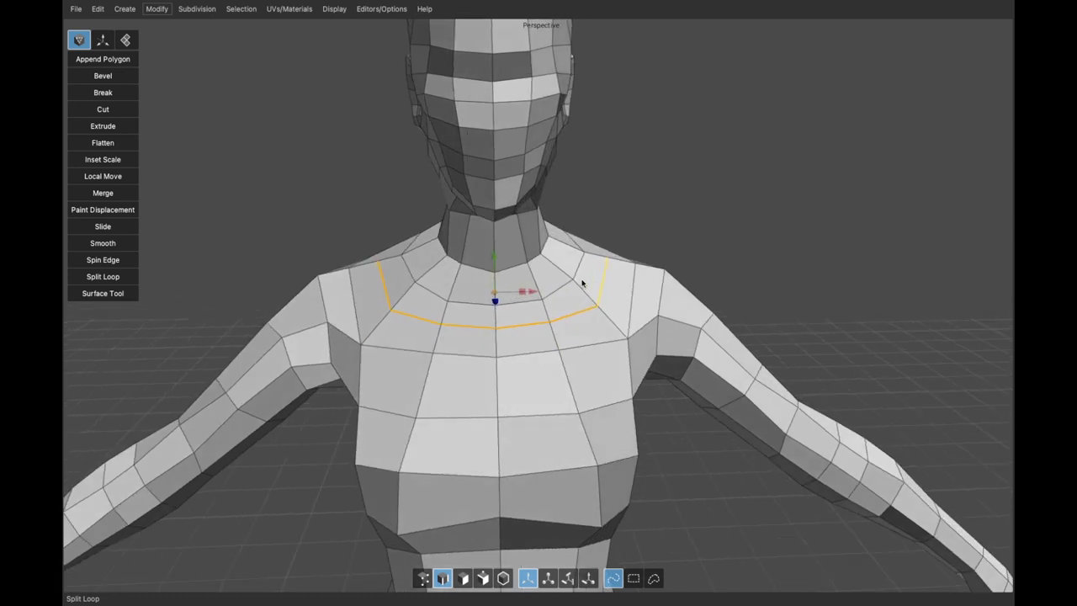
{"action": "key", "text": "super+z"}
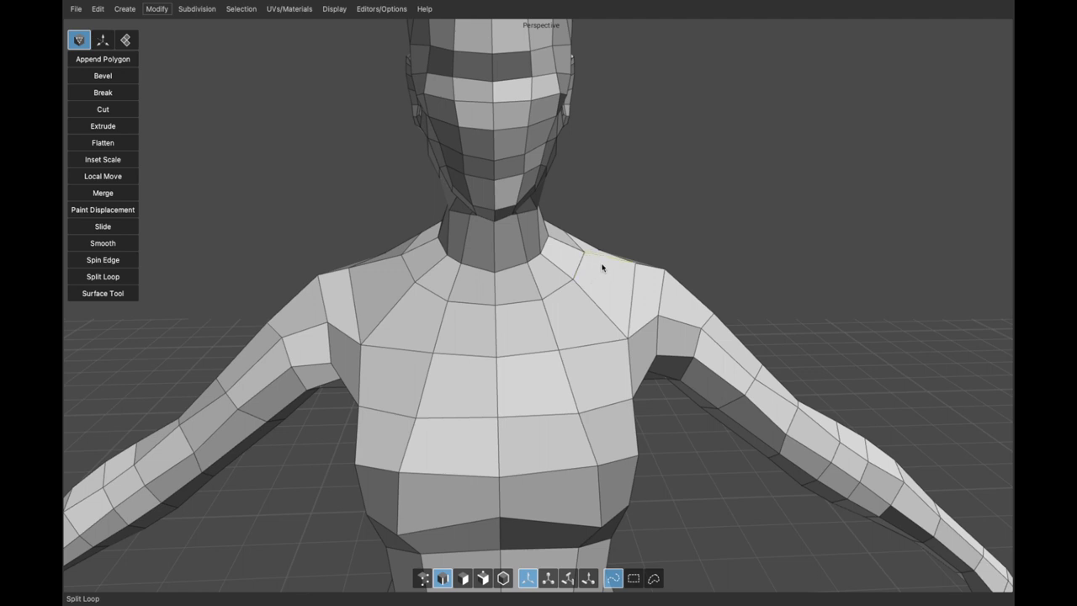
Reselect the seven chest and shoulder edges, split a loop through their middles, then clear the selection and undo the split
{"action": "left_click", "coordinate": [602, 267]}
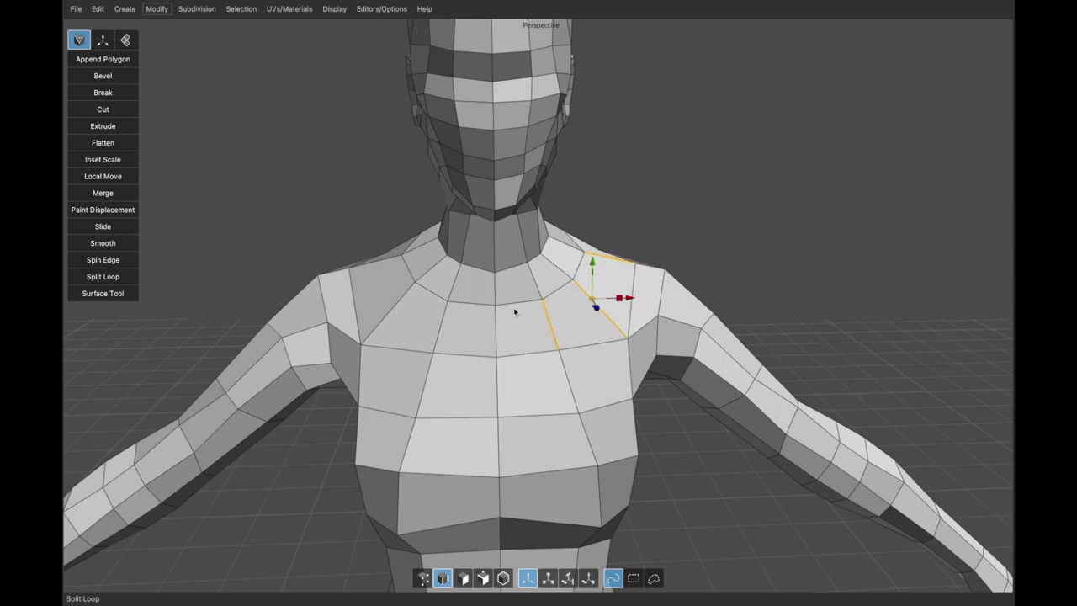
{"action": "left_click", "coordinate": [378, 261]}
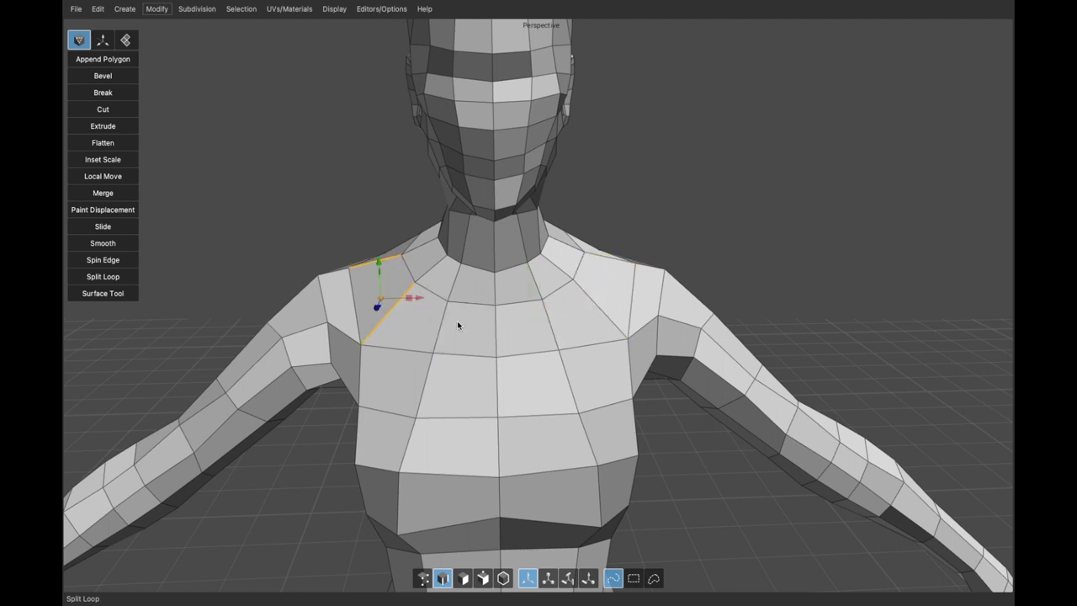
{"action": "left_click", "coordinate": [615, 263]}
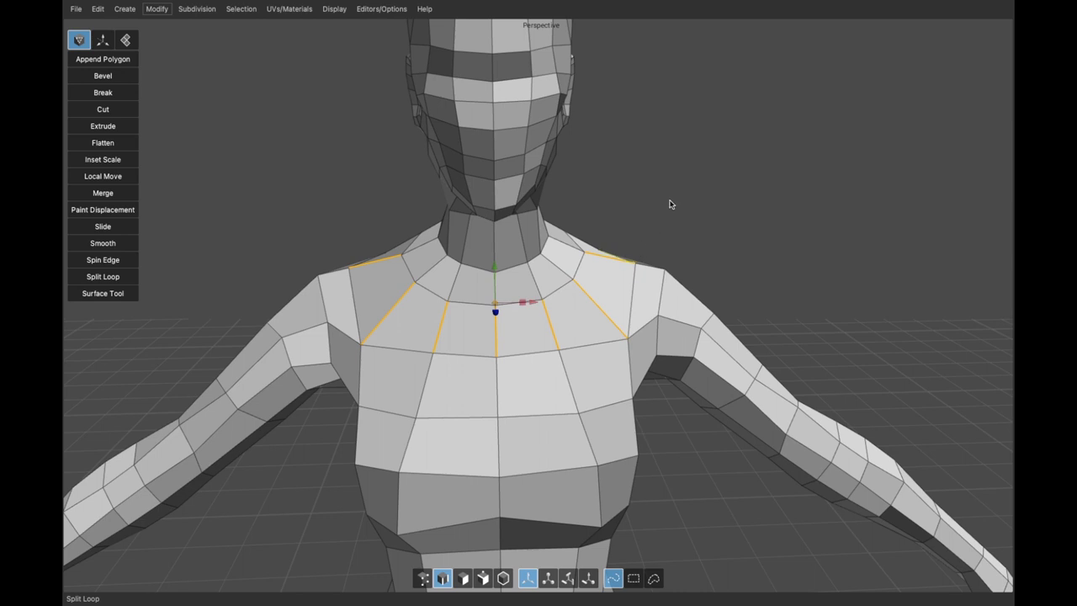
{"action": "key", "text": "shift+x"}
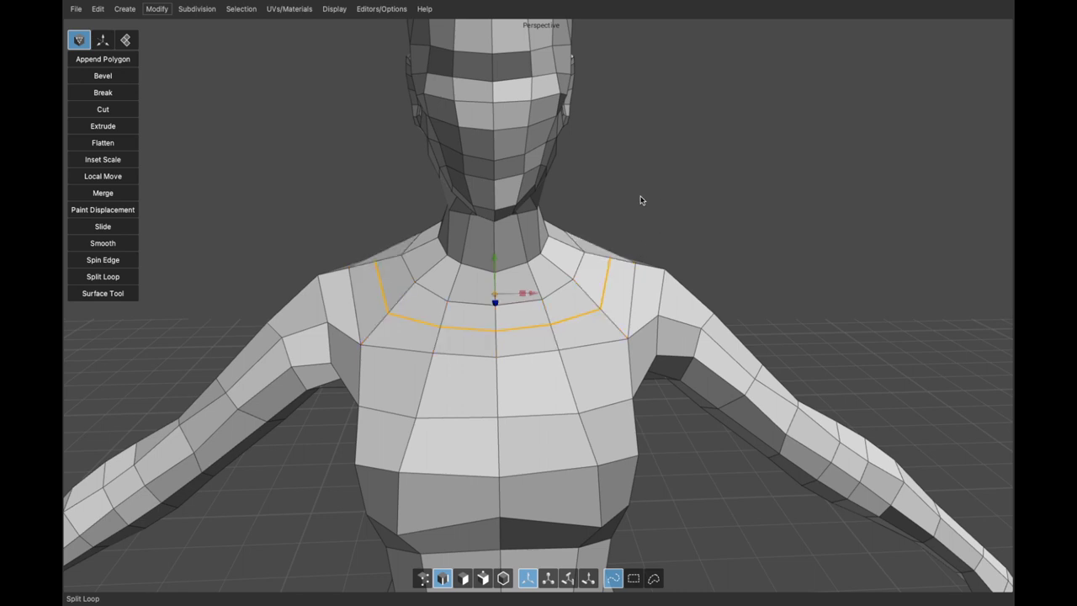
{"action": "left_click", "coordinate": [641, 199]}
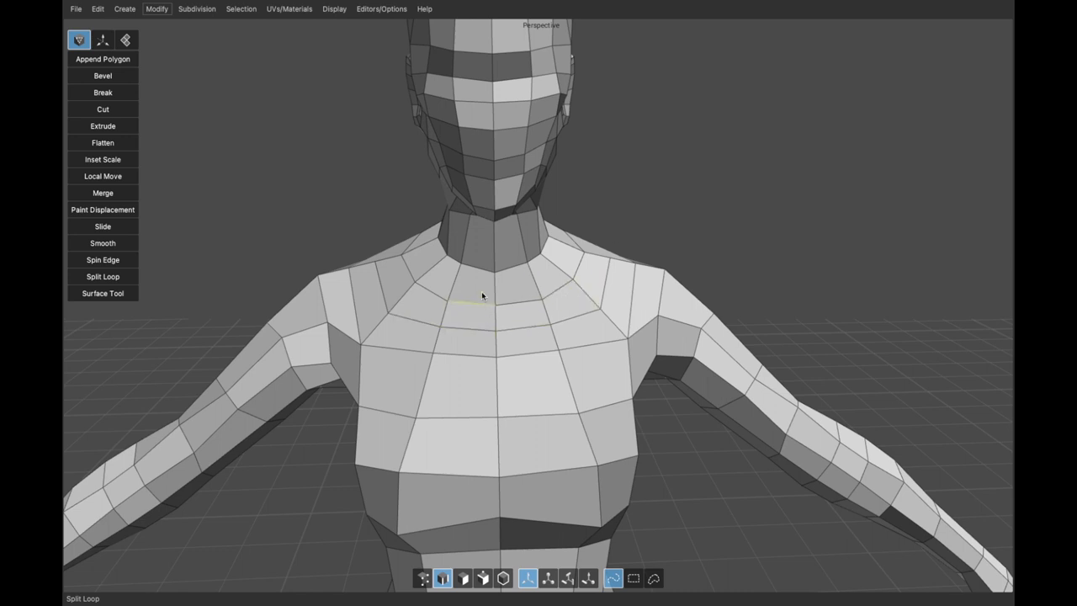
{"action": "key", "text": "ctrl+z"}
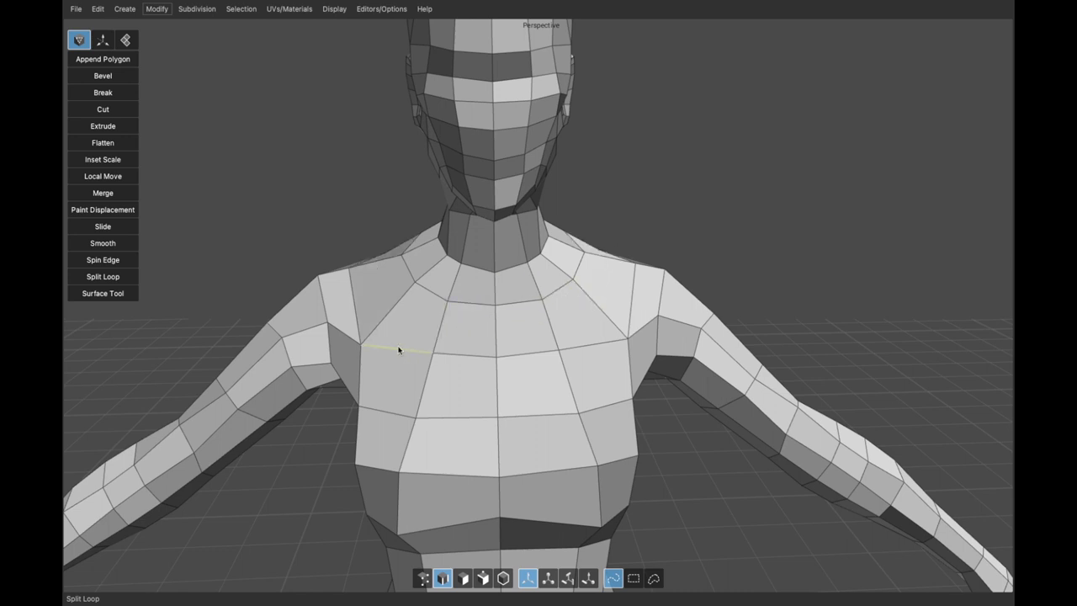
{"action": "left_click", "coordinate": [378, 275]}
{"action": "left_click", "coordinate": [593, 301], "text": "shift"}
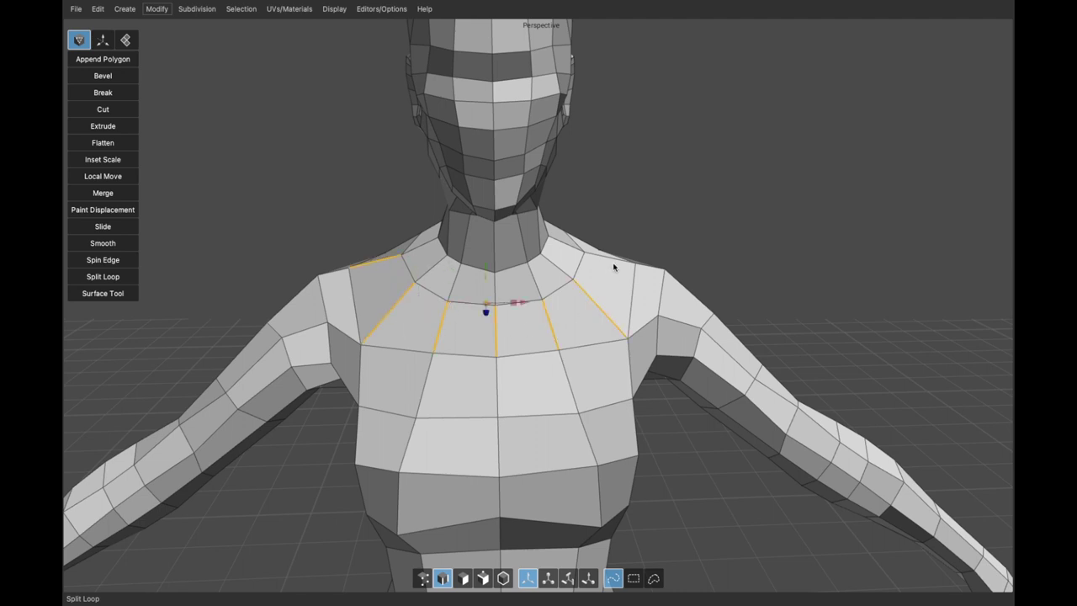
{"action": "left_click", "coordinate": [674, 154]}
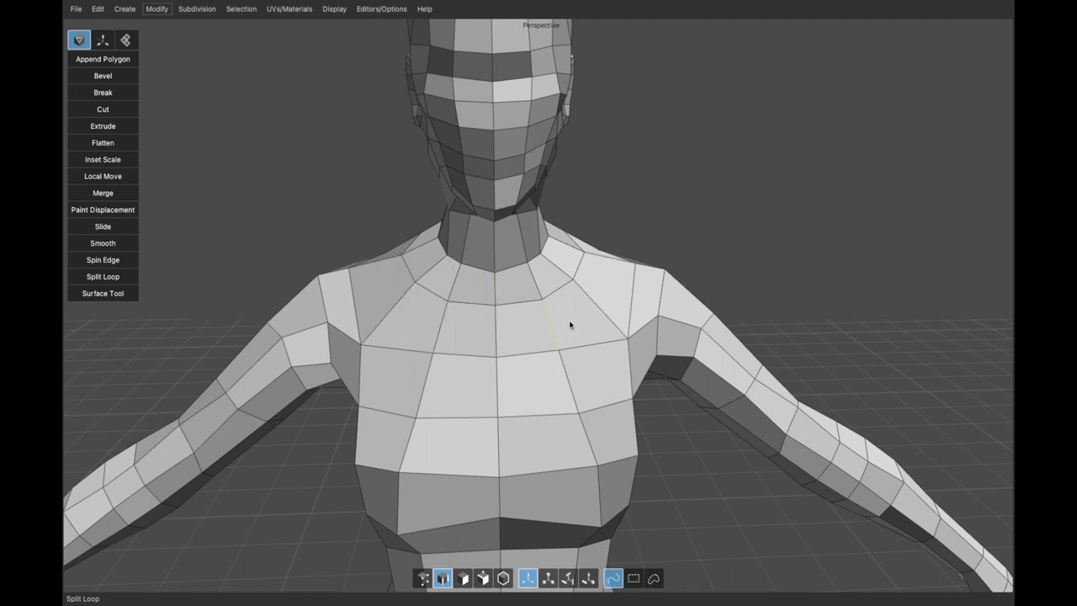
Select the four connected edges across the woman's chest between the armpits and use Split Loop to divide them into two parallel loops
{"action": "left_click", "coordinate": [585, 346]}
{"action": "left_click", "coordinate": [510, 356]}
{"action": "left_click", "coordinate": [459, 354]}
{"action": "left_click", "coordinate": [413, 353]}
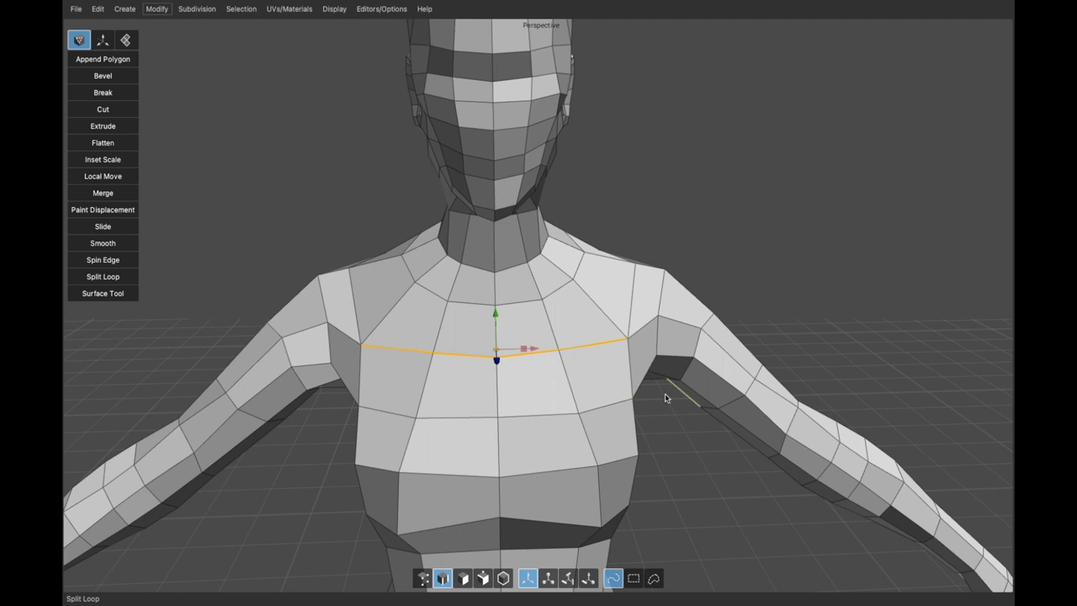
{"action": "key", "text": "b"}
{"action": "mouse_move", "coordinate": [659, 420]}
{"action": "left_mouse_down"}
{"action": "mouse_move", "coordinate": [681, 417]}
{"action": "mouse_move", "coordinate": [657, 424]}
{"action": "mouse_move", "coordinate": [678, 420]}
{"action": "mouse_move", "coordinate": [658, 429]}
{"action": "mouse_move", "coordinate": [670, 426]}
{"action": "left_mouse_up"}
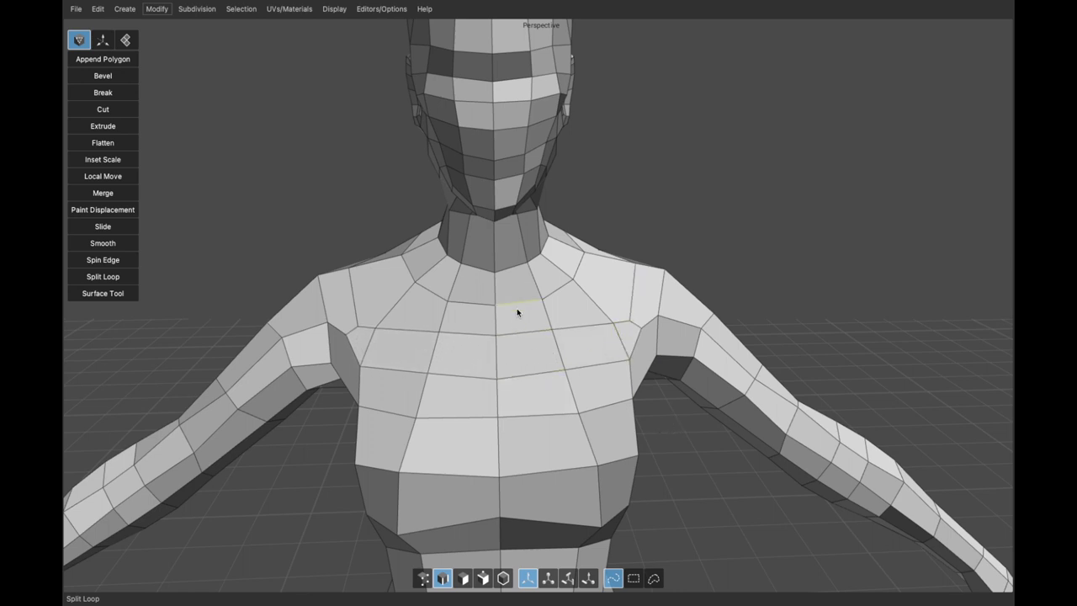
Clear the selection and undo the splitting of the horizontal chest edges
{"action": "left_click_drag", "start_coordinate": [518, 301], "coordinate": [534, 399]}
{"action": "left_click", "coordinate": [666, 191]}
{"action": "key", "text": "ctrl+z"}
{"action": "key", "text": "ctrl+z"}
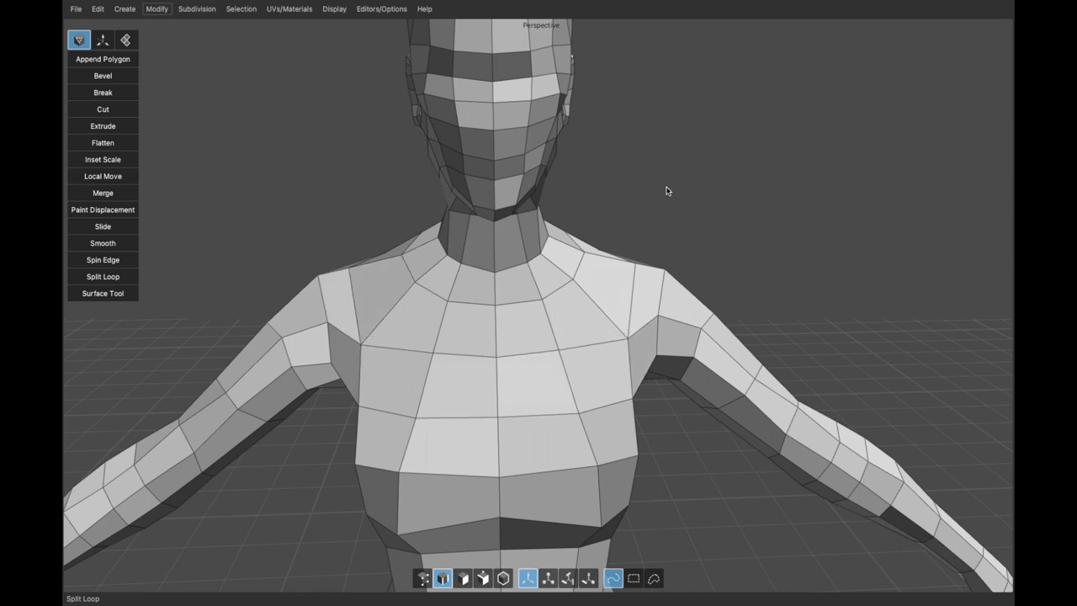
Subdivide the woman's mesh once and inspect the smoothed chest and shoulders from the side
{"action": "key", "text": "c"}
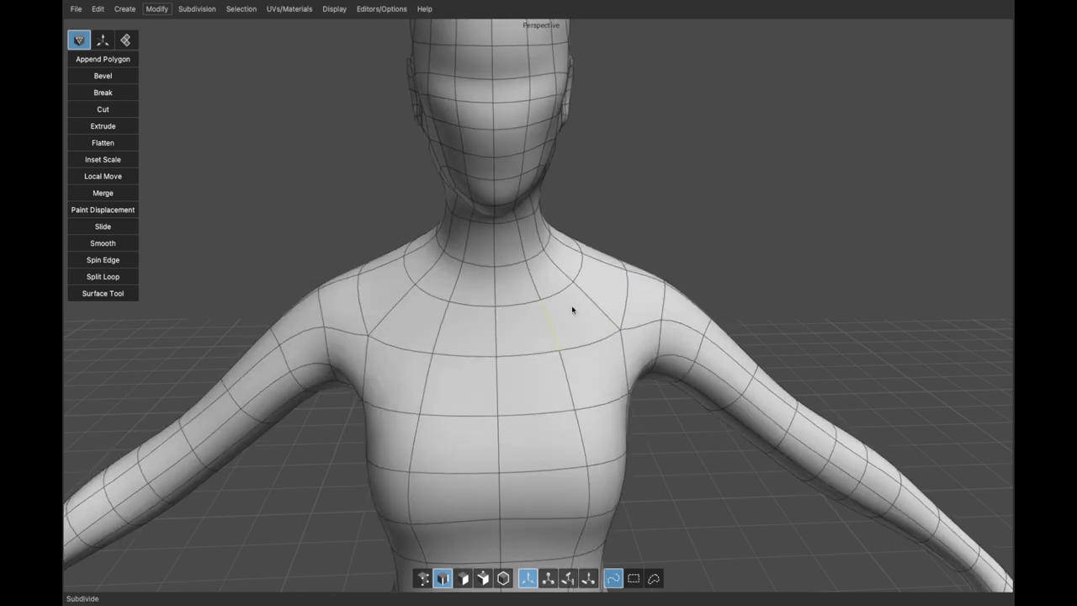
{"action": "left_click_drag", "start_coordinate": [669, 219], "coordinate": [626, 222], "text": "alt"}
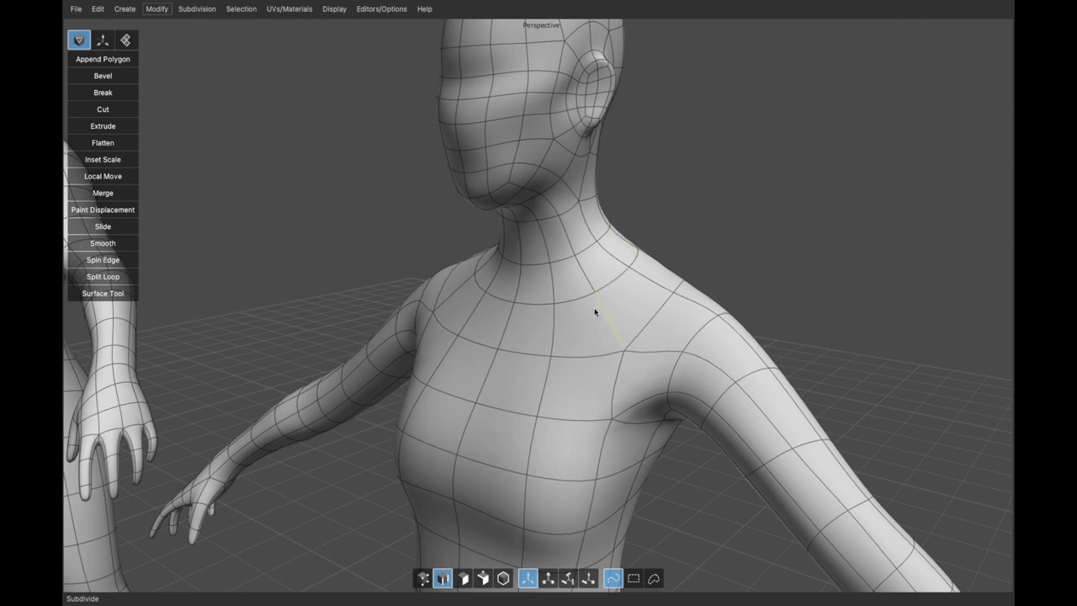
{"action": "middle_click_drag", "start_coordinate": [594, 312], "coordinate": [618, 278], "text": "alt"}
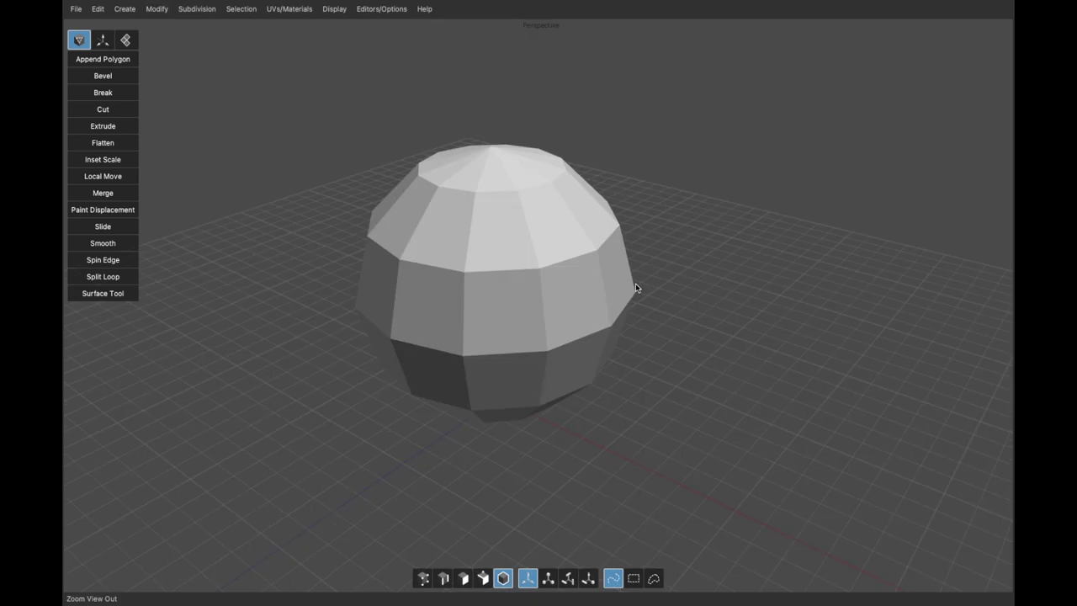
Select the sphere and switch the viewport layout to 3 View Layout (Right)
{"action": "left_click", "coordinate": [586, 261]}
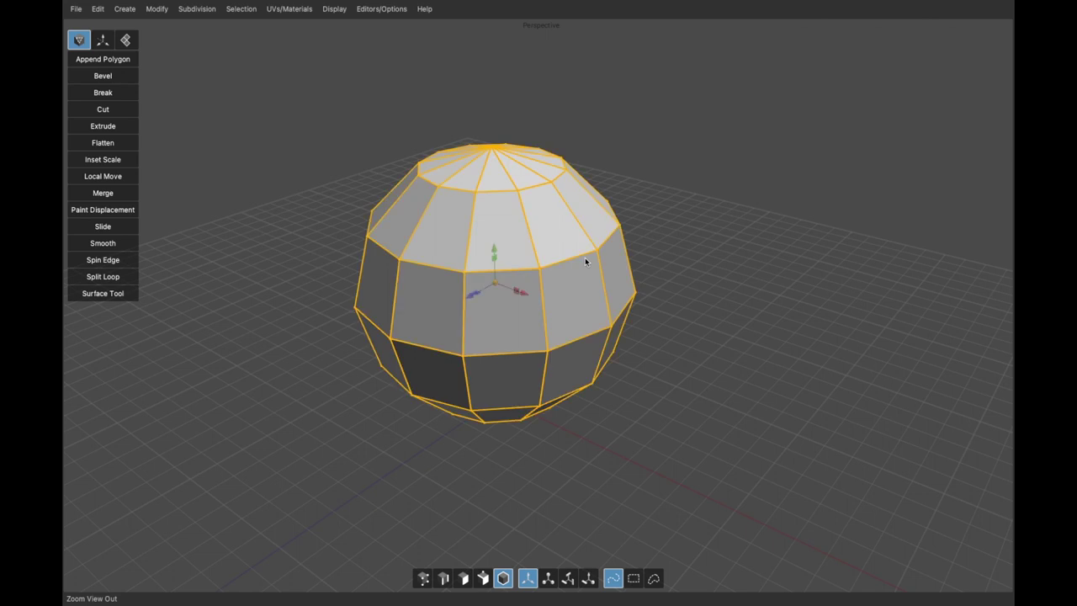
{"action": "left_click", "coordinate": [333, 12]}
{"action": "mouse_move", "coordinate": [373, 206]}
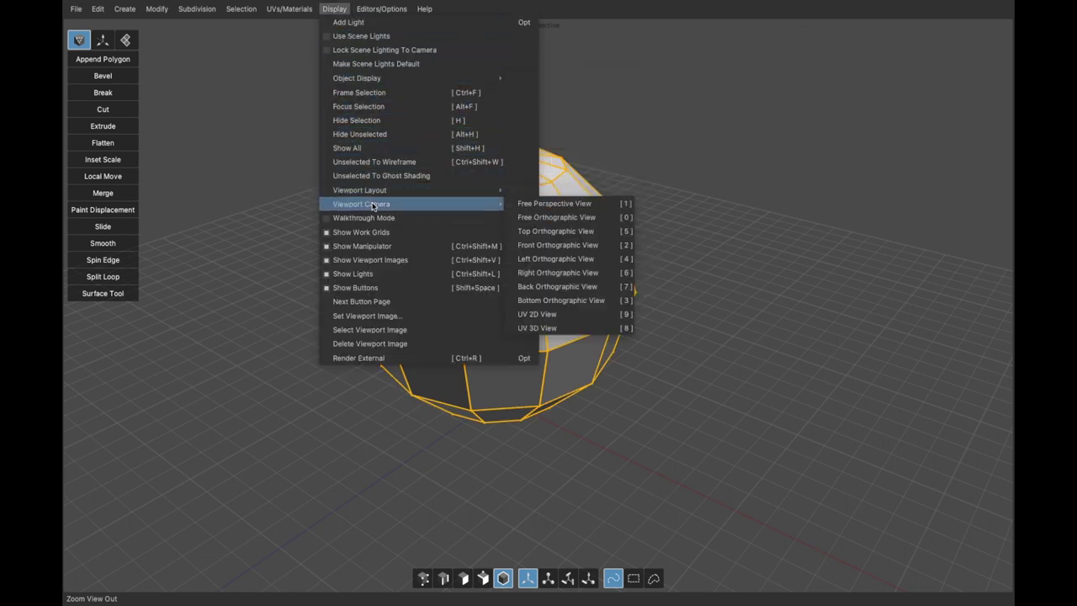
{"action": "mouse_move", "coordinate": [396, 190]}
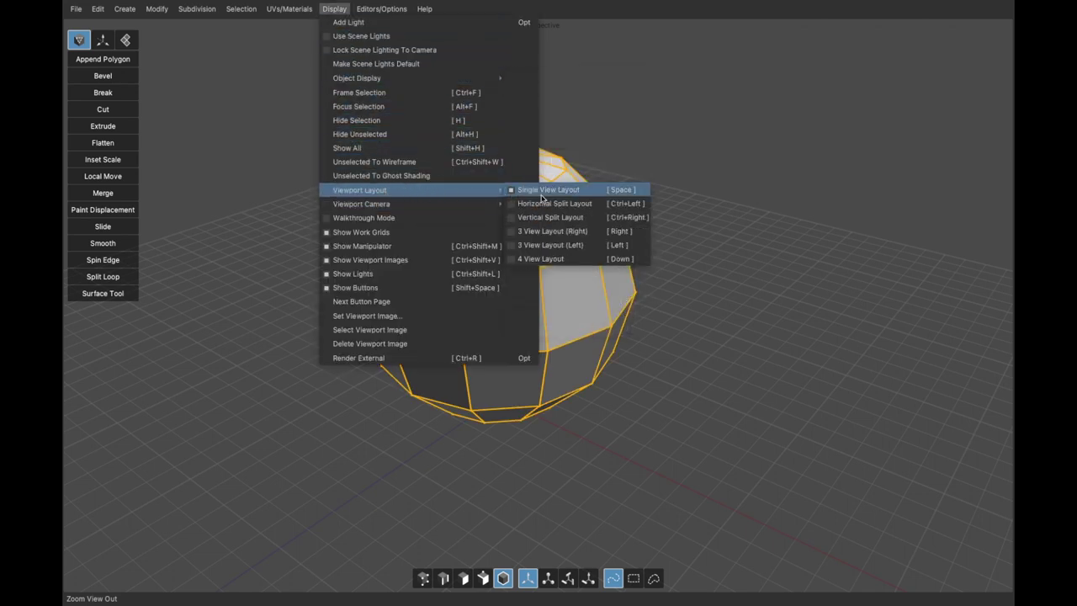
{"action": "left_click", "coordinate": [562, 239]}
Examine the viewport camera options available for the UV 3D view
{"action": "left_click", "coordinate": [707, 179]}
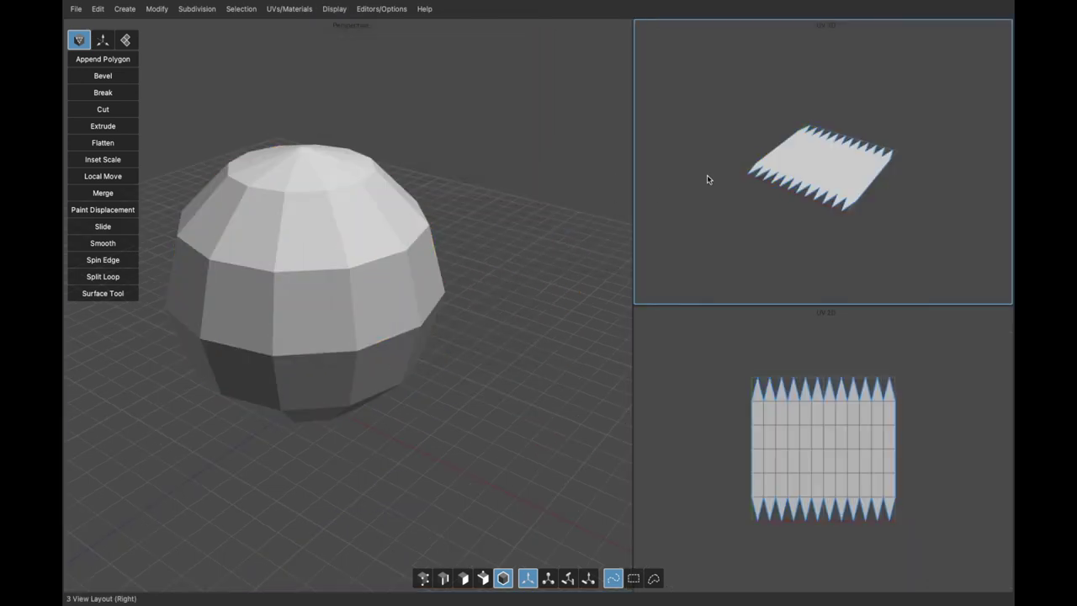
{"action": "right_click", "coordinate": [699, 127]}
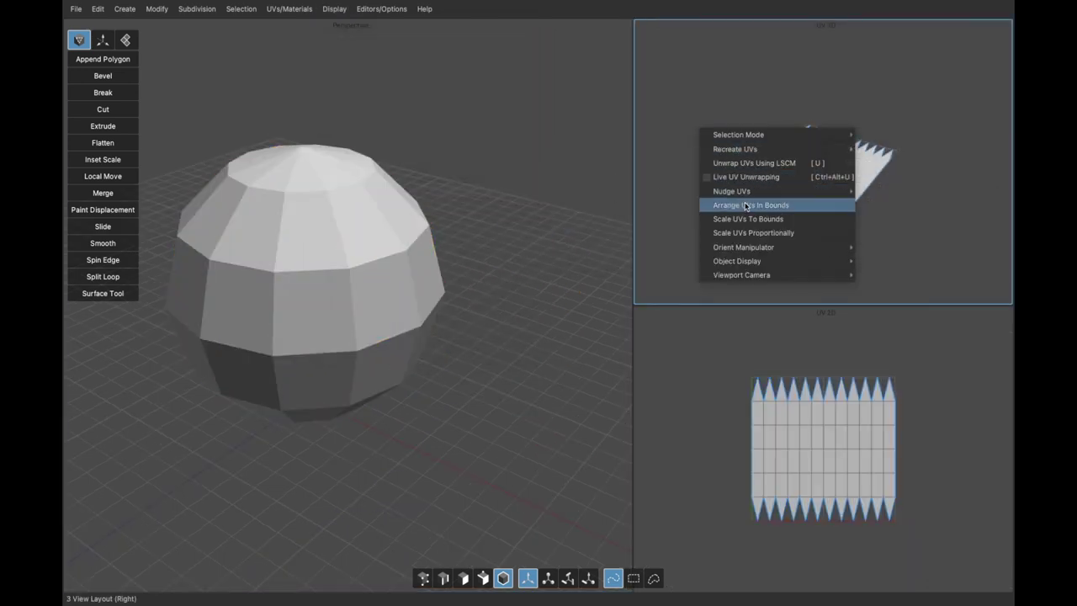
{"action": "mouse_move", "coordinate": [770, 275]}
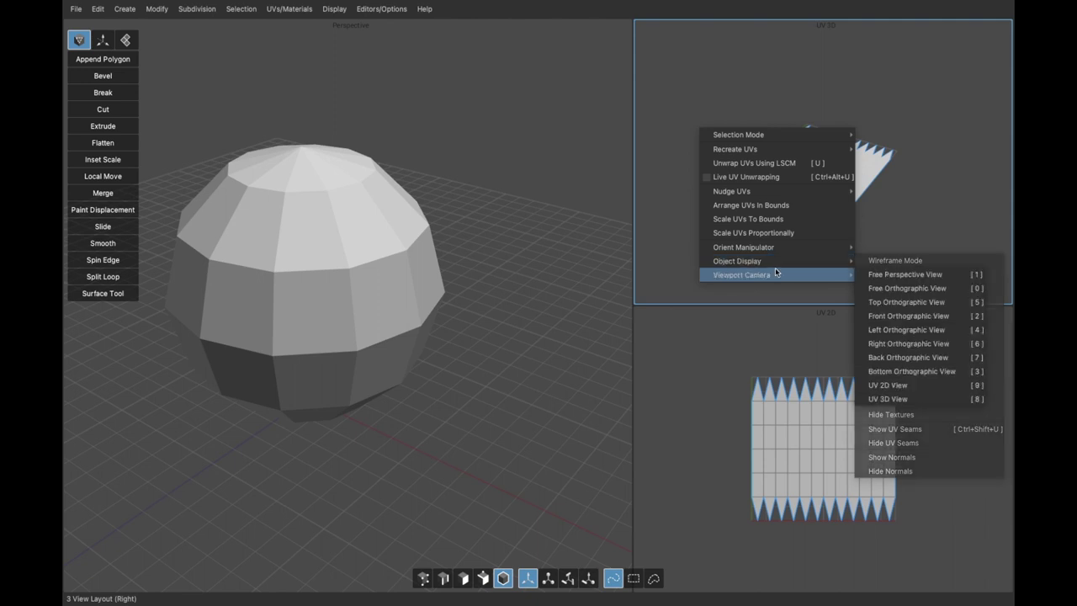
{"action": "left_click", "coordinate": [916, 211]}
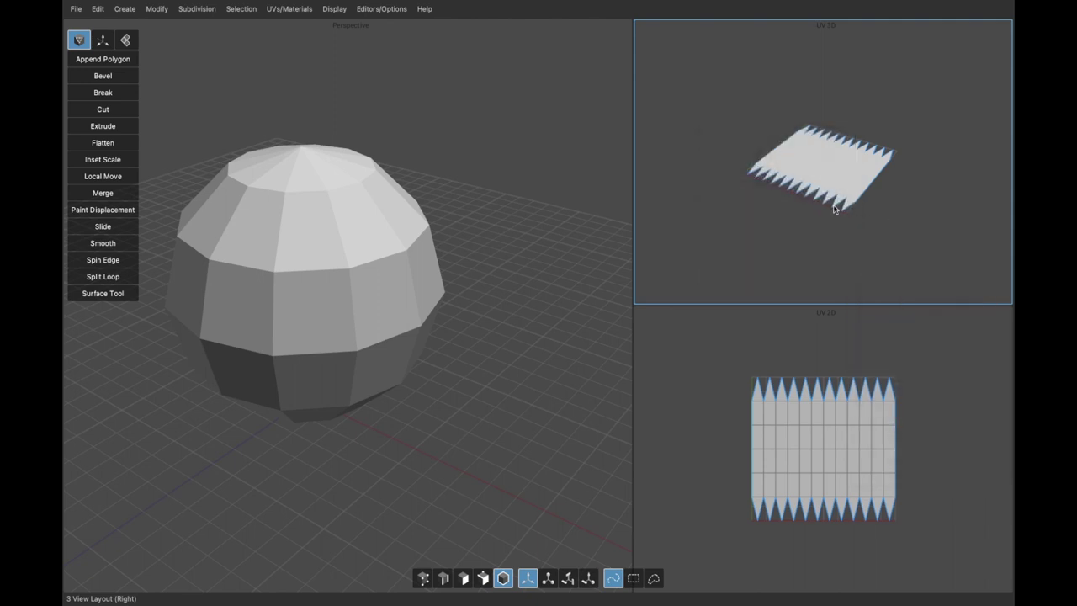
Select and deselect the sphere across the UV 3D, UV 2D and perspective views, ending with the whole sphere selected
{"action": "left_click", "coordinate": [816, 183]}
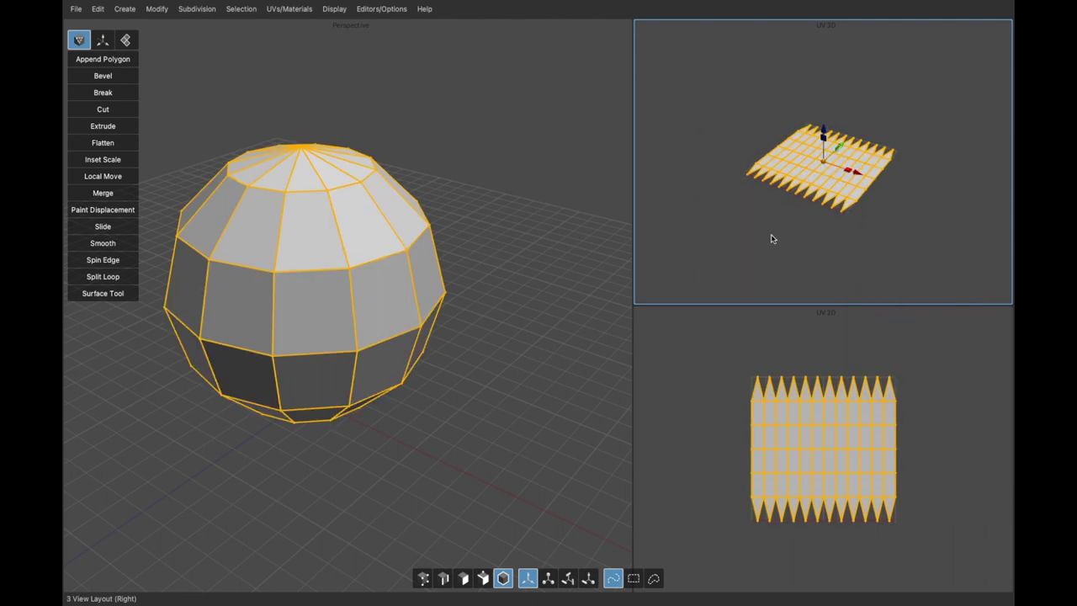
{"action": "left_click", "coordinate": [726, 147]}
{"action": "left_click", "coordinate": [809, 195]}
{"action": "left_click", "coordinate": [801, 360]}
{"action": "left_click", "coordinate": [767, 413]}
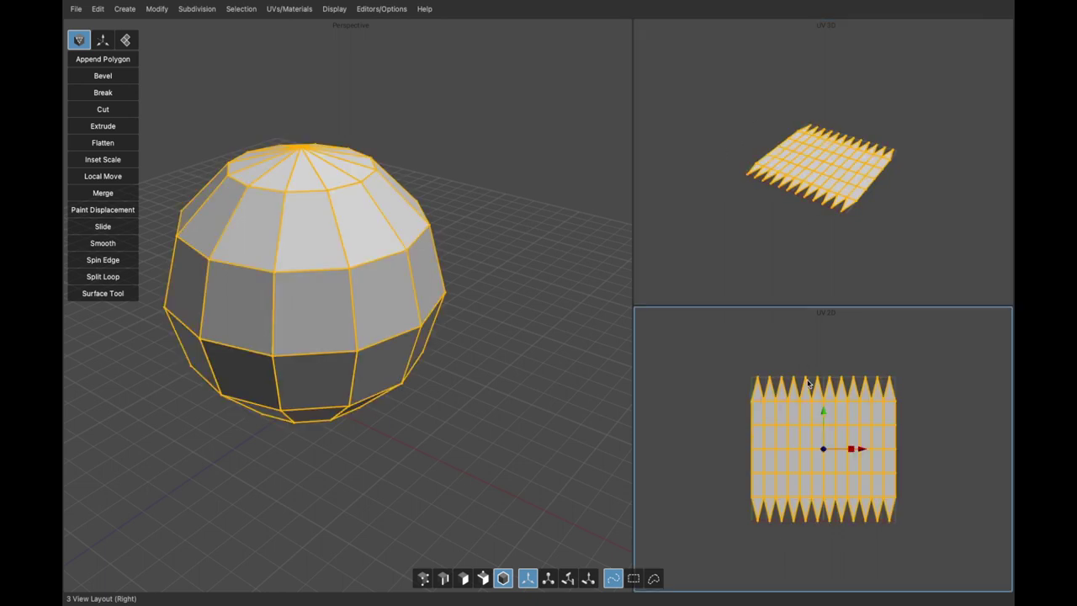
{"action": "left_click", "coordinate": [524, 179]}
{"action": "left_click", "coordinate": [368, 212]}
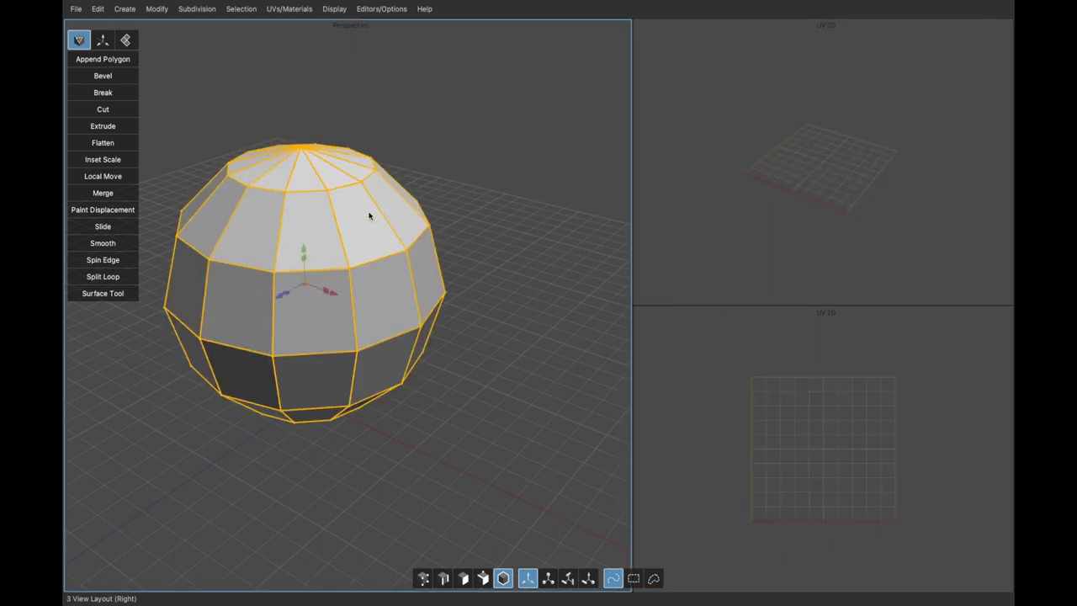
{"action": "left_click", "coordinate": [435, 146]}
{"action": "left_click", "coordinate": [368, 212]}
Recreate the sphere's UVs with the Per Face method
{"action": "left_click", "coordinate": [289, 8]}
{"action": "mouse_move", "coordinate": [299, 37]}
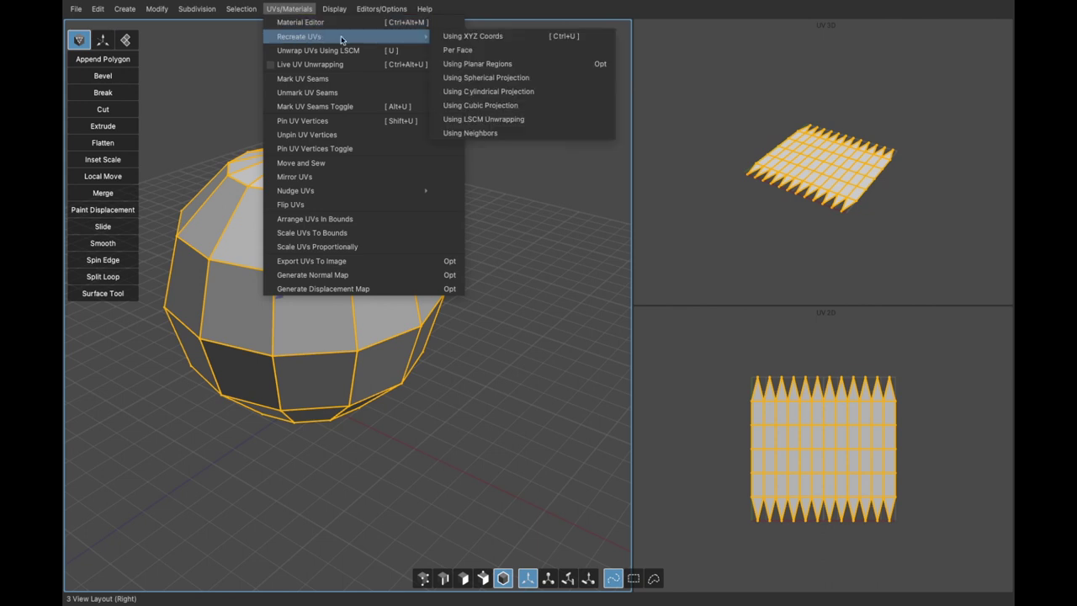
{"action": "mouse_move", "coordinate": [343, 33]}
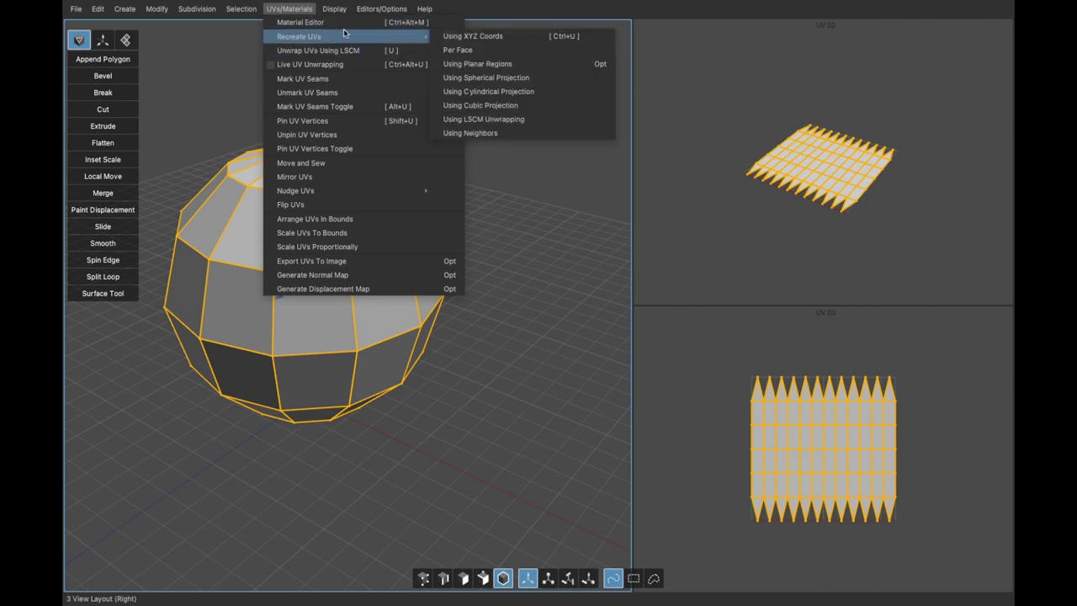
{"action": "left_click", "coordinate": [476, 51]}
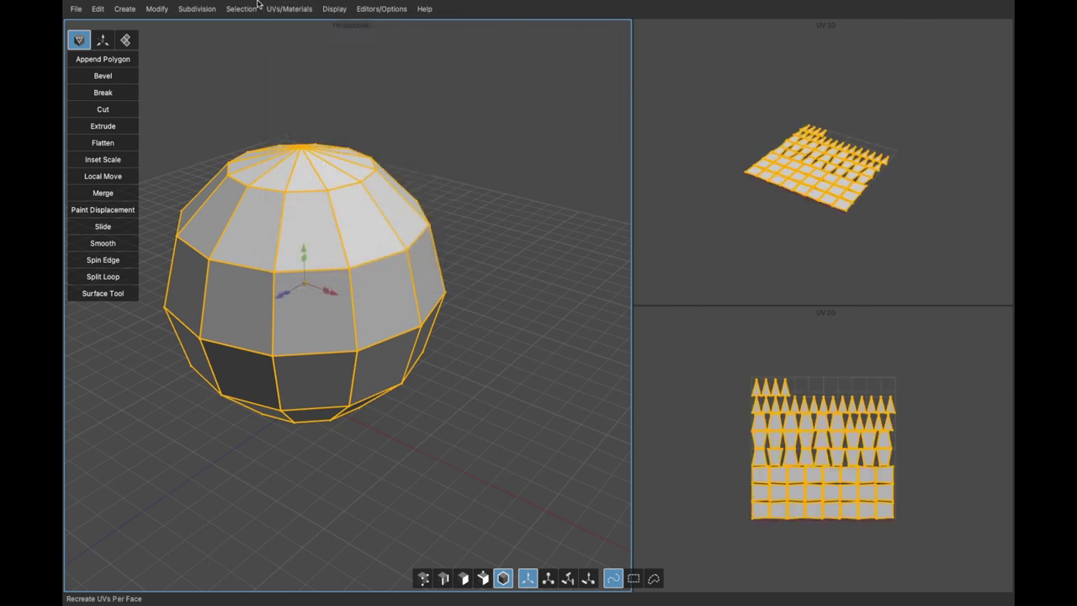
Recreate the sphere's UVs using XYZ Coords
{"action": "left_click", "coordinate": [286, 9]}
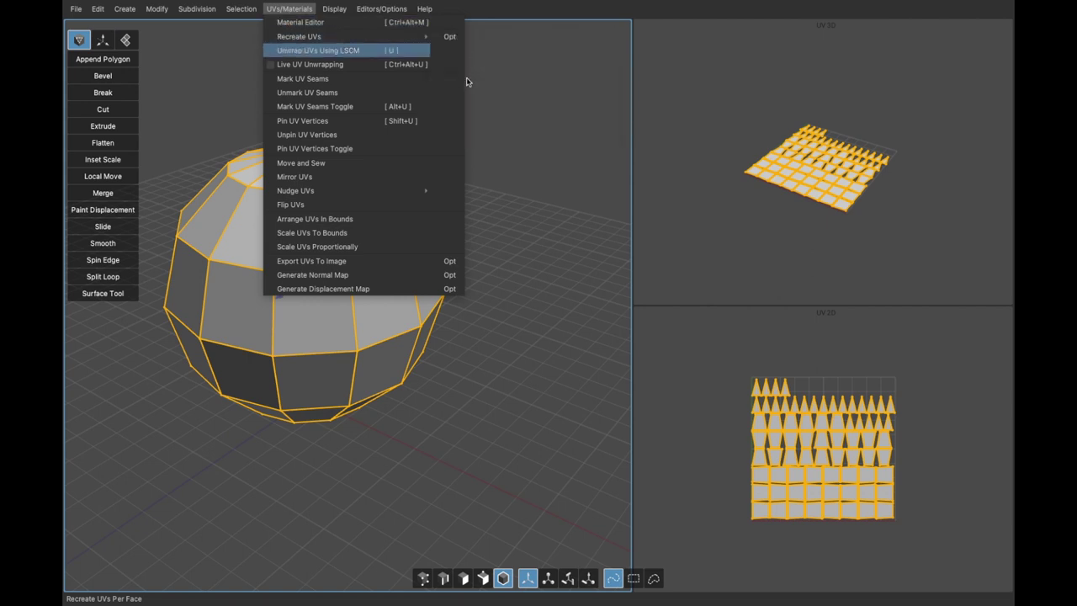
{"action": "mouse_move", "coordinate": [426, 38]}
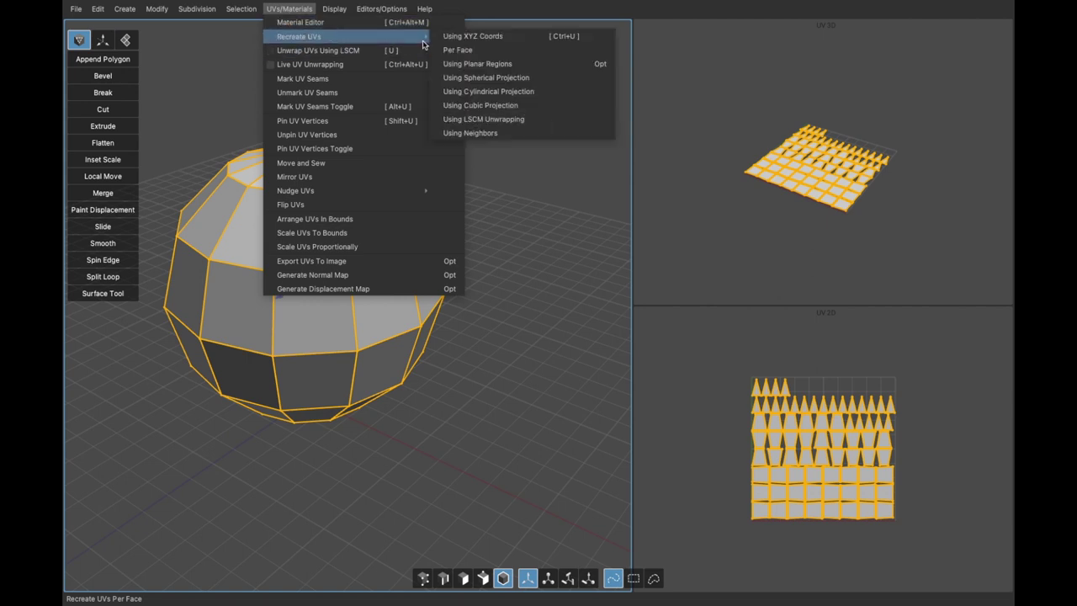
{"action": "left_click", "coordinate": [475, 37]}
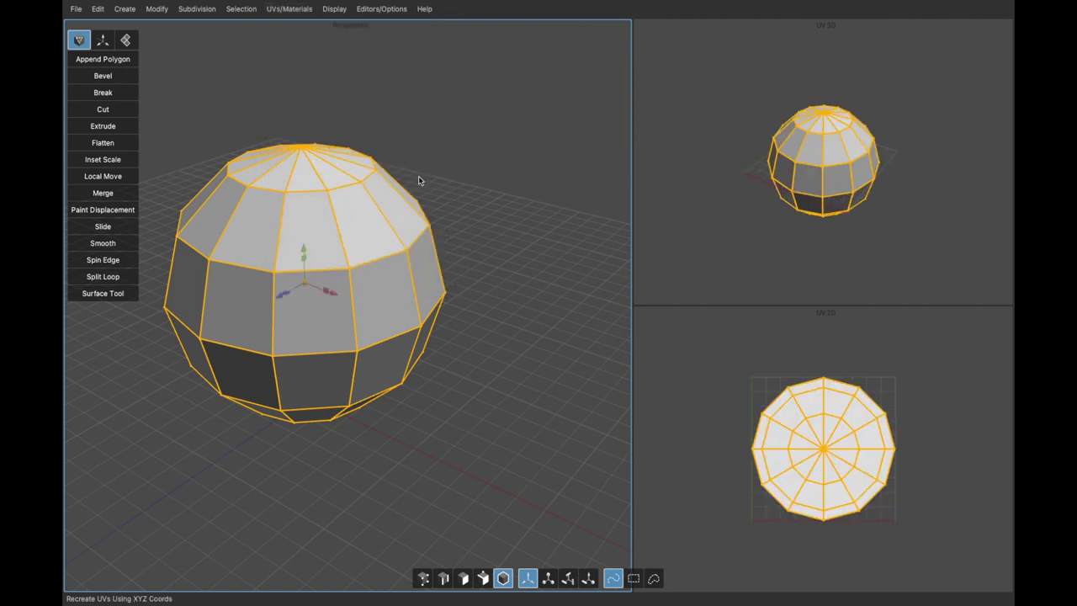
Select all triangular faces around the sphere's top pole in the UV 3D view using face selection mode
{"action": "left_click", "coordinate": [745, 217]}
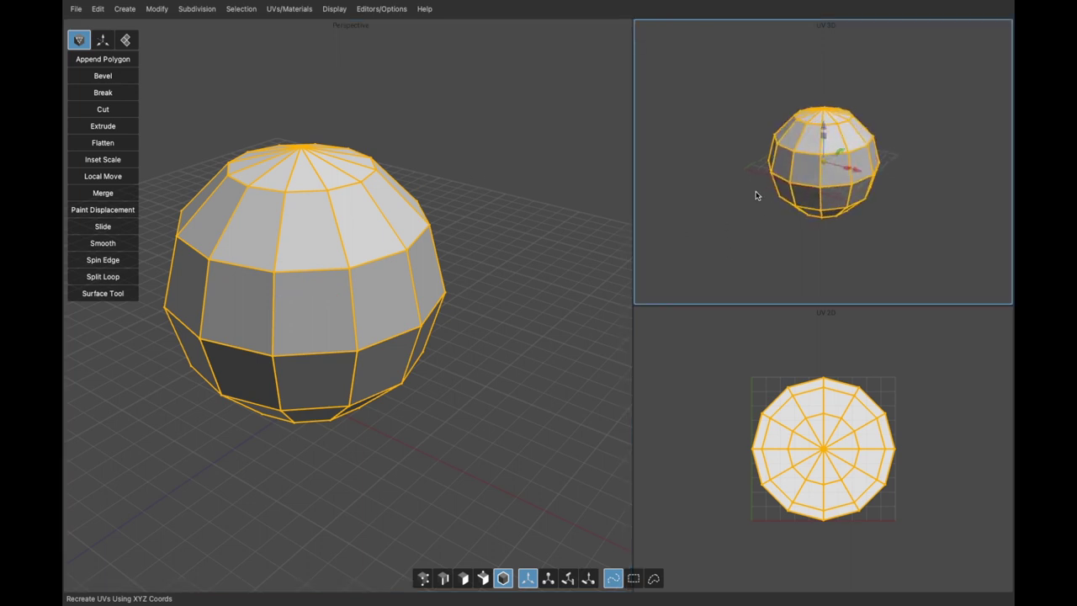
{"action": "middle_click_drag", "start_coordinate": [844, 128], "coordinate": [838, 160]}
{"action": "middle_click_drag", "start_coordinate": [350, 289], "coordinate": [409, 287]}
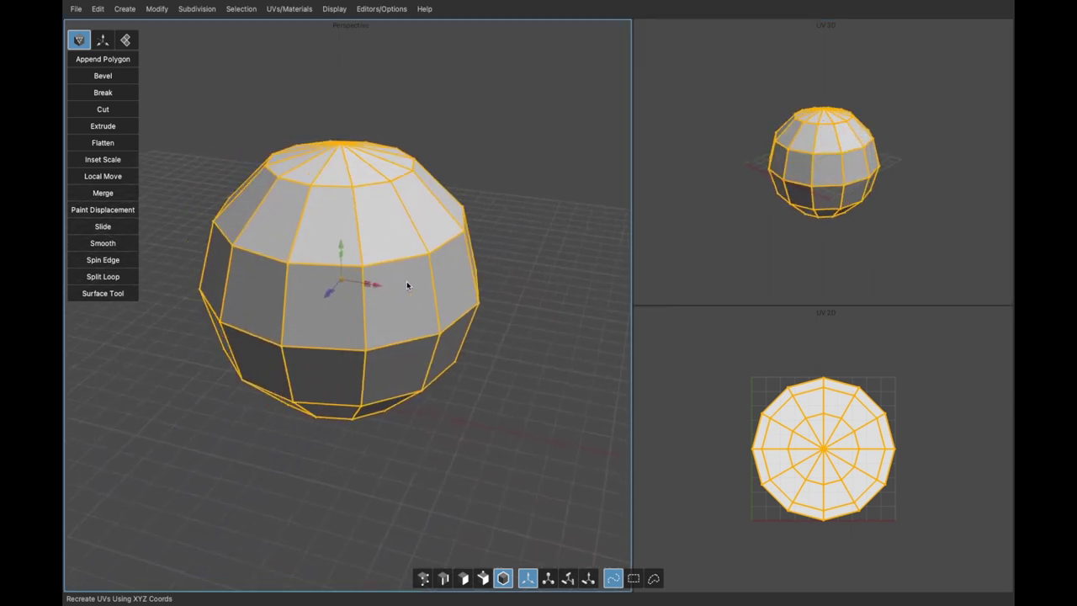
{"action": "left_click", "coordinate": [828, 418]}
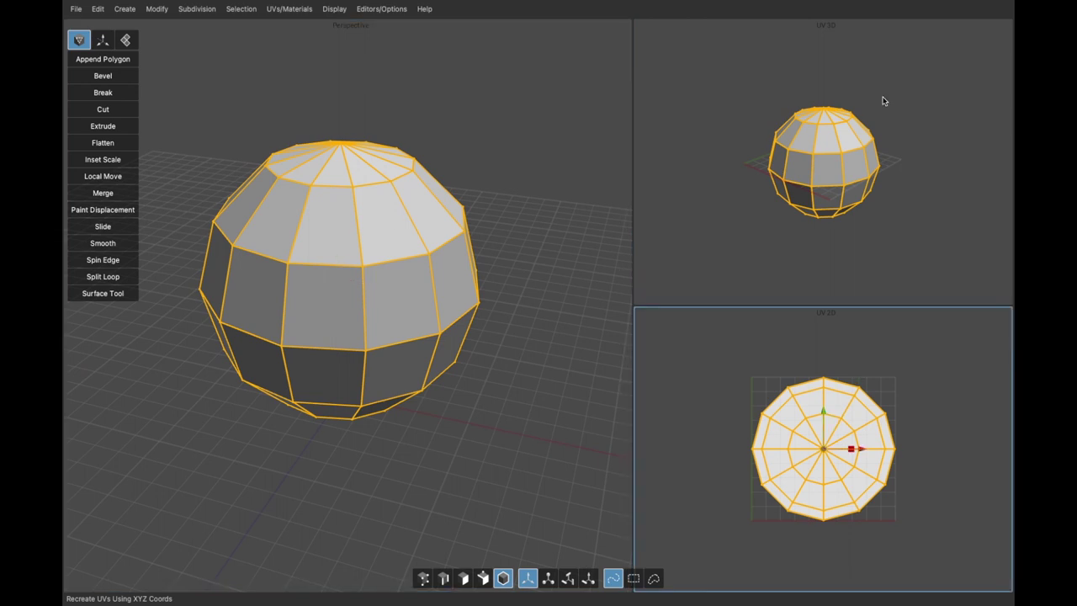
{"action": "mouse_move", "coordinate": [883, 101]}
{"action": "middle_mouse_down"}
{"action": "mouse_move", "coordinate": [828, 140]}
{"action": "mouse_move", "coordinate": [834, 162]}
{"action": "mouse_move", "coordinate": [933, 159]}
{"action": "mouse_move", "coordinate": [932, 168]}
{"action": "mouse_move", "coordinate": [878, 154]}
{"action": "mouse_move", "coordinate": [854, 131]}
{"action": "mouse_move", "coordinate": [896, 109]}
{"action": "middle_mouse_up"}
{"action": "scroll", "coordinate": [853, 128], "scroll_direction": "up", "scroll_amount": 1}
{"action": "scroll", "coordinate": [896, 114], "scroll_direction": "up", "scroll_amount": 3}
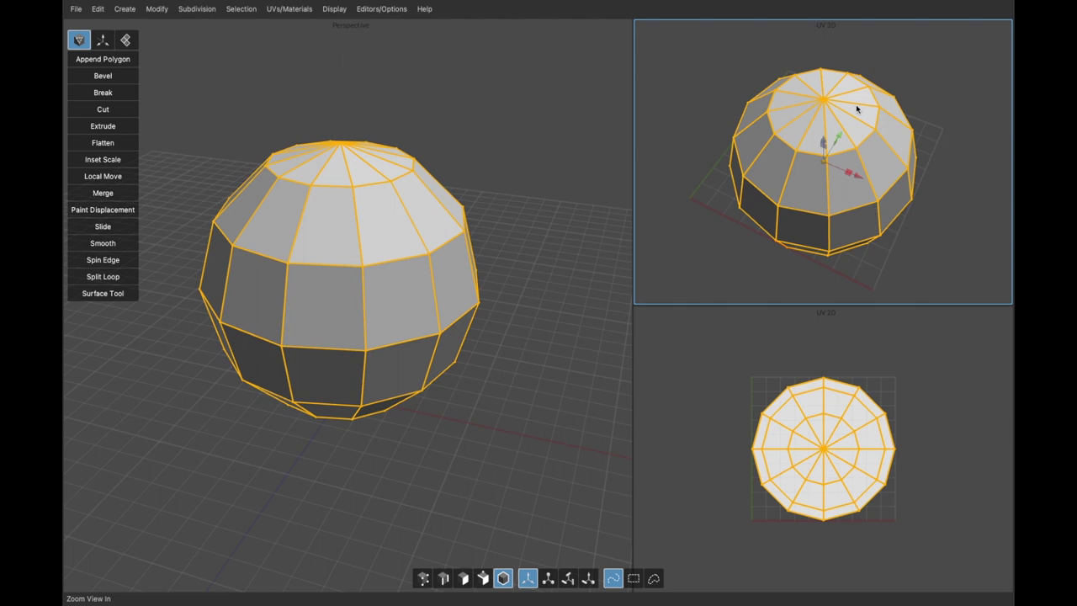
{"action": "key", "text": "d"}
{"action": "mouse_move", "coordinate": [857, 109]}
{"action": "left_mouse_down"}
{"action": "mouse_move", "coordinate": [793, 120]}
{"action": "mouse_move", "coordinate": [850, 105]}
{"action": "left_mouse_up"}
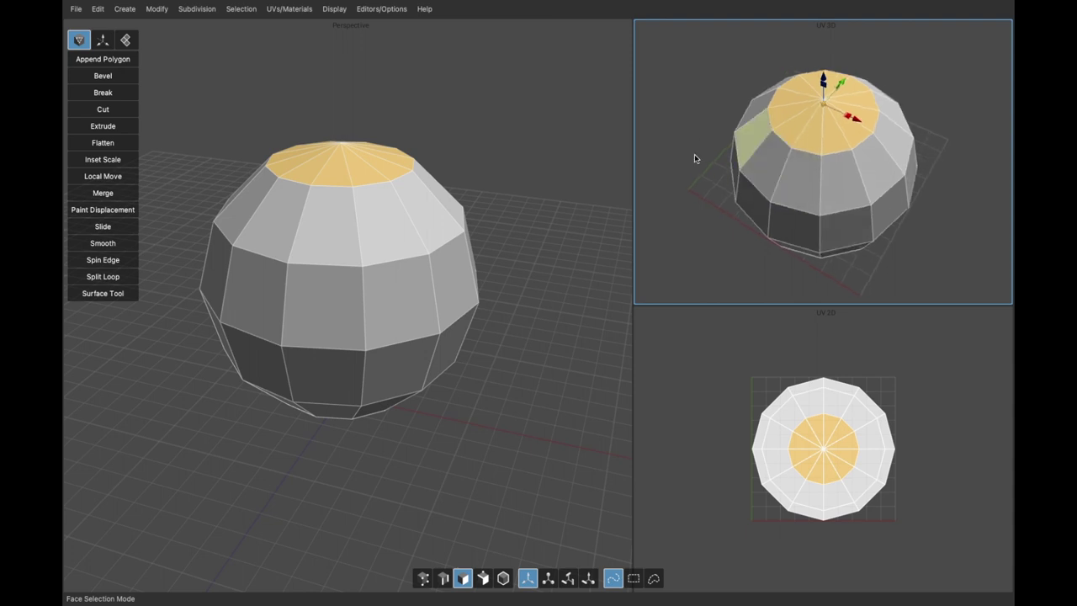
Grow the face selection twice to cover the sphere's upper half
{"action": "left_click", "coordinate": [239, 10]}
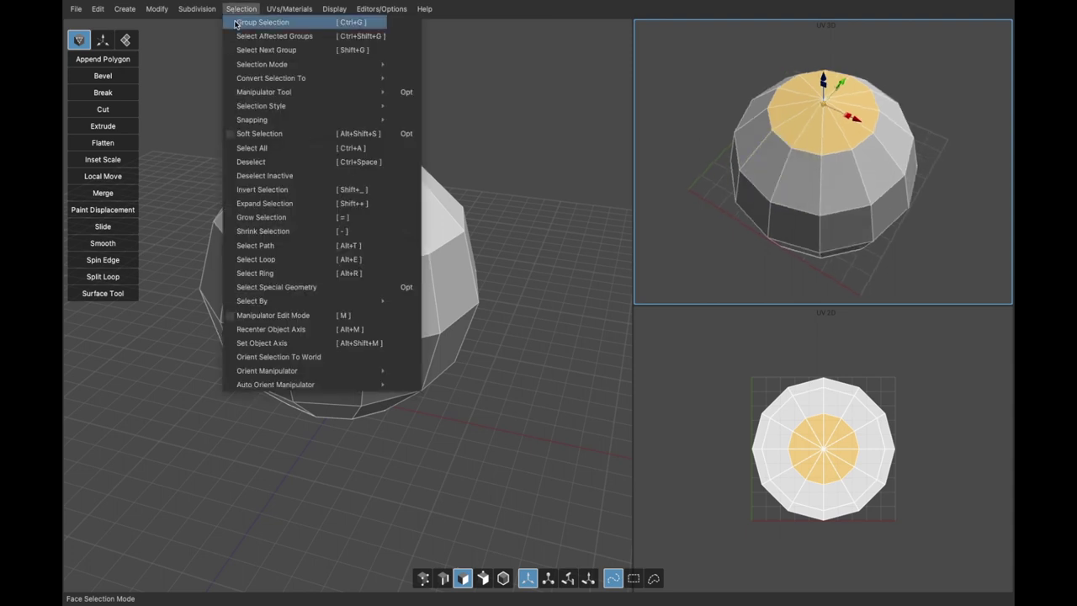
{"action": "left_click", "coordinate": [284, 219]}
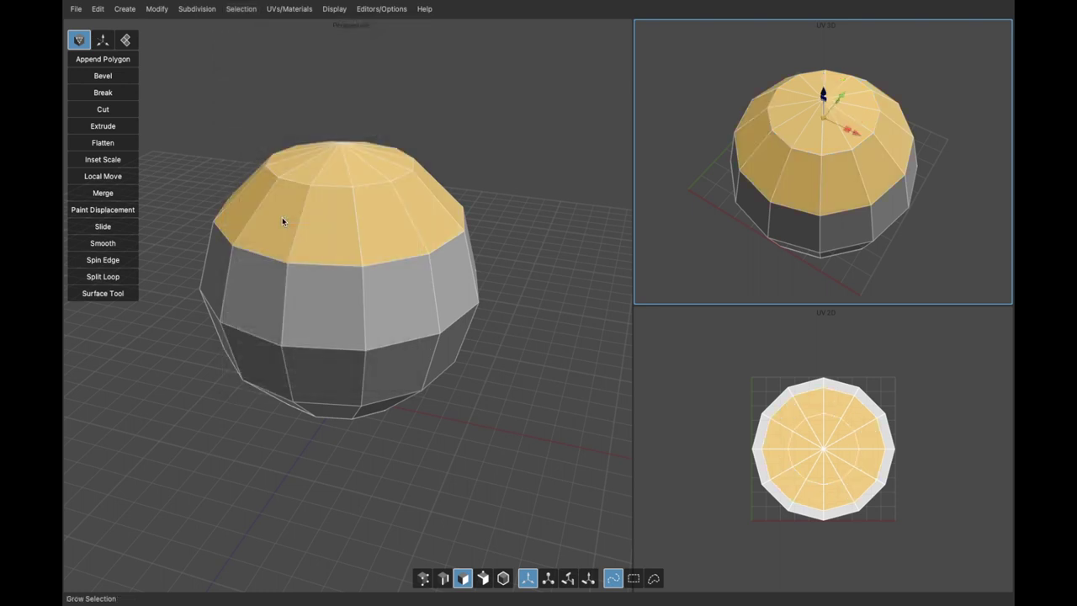
{"action": "key", "text": "plus"}
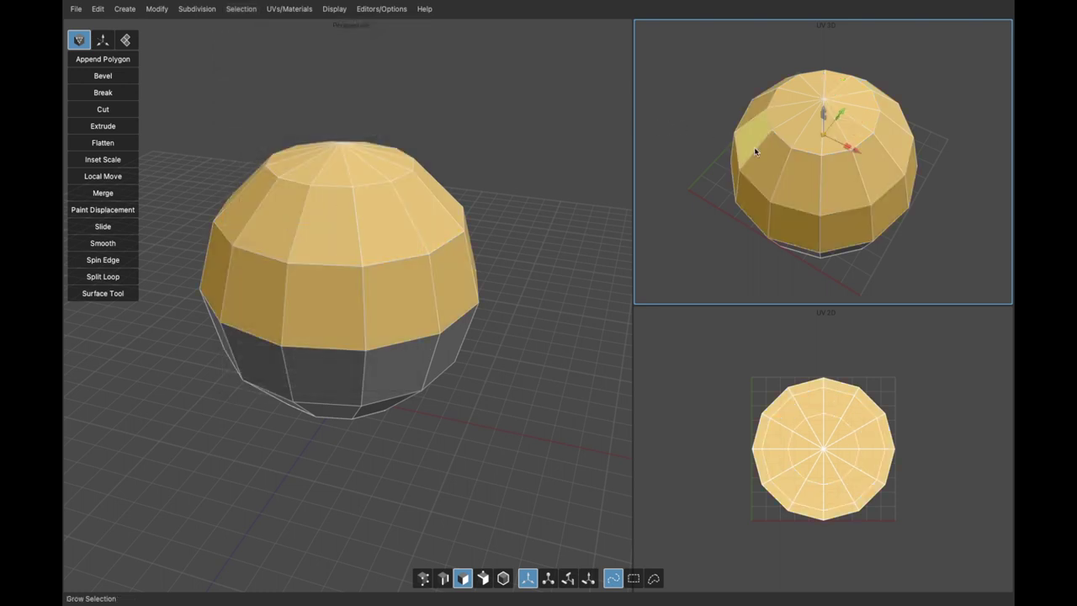
Break the selected upper-half faces from the lower half in the UV 3D view
{"action": "left_click_drag", "start_coordinate": [753, 146], "coordinate": [768, 108], "text": "alt"}
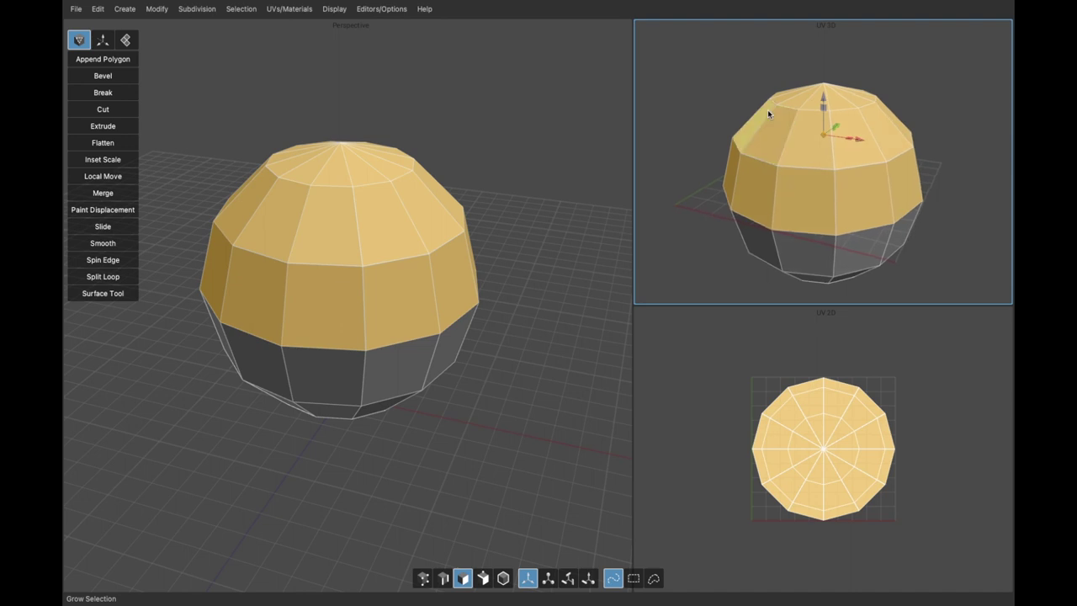
{"action": "left_click", "coordinate": [158, 9]}
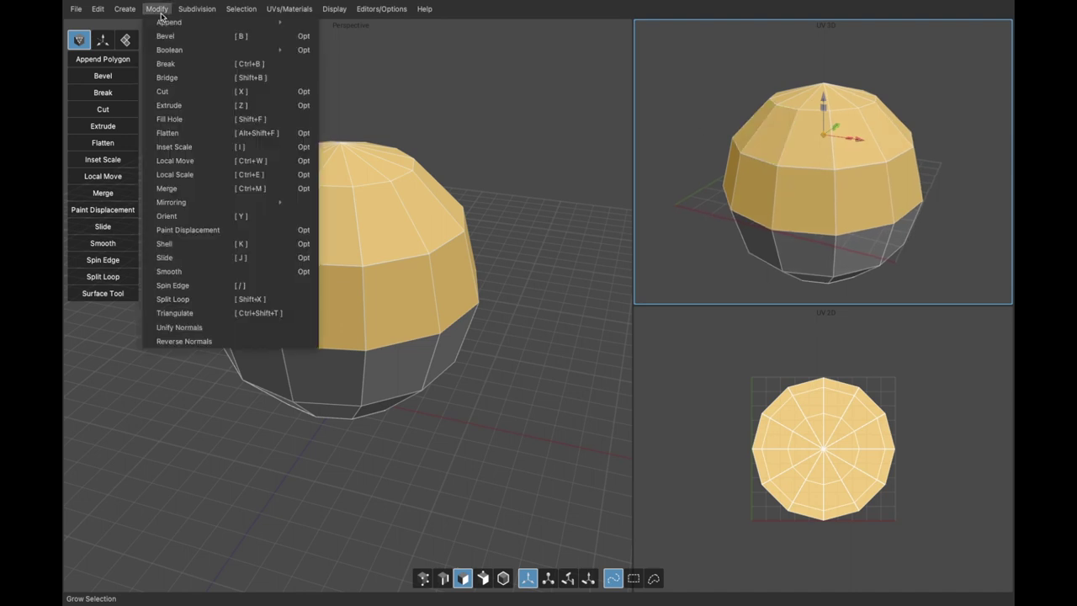
{"action": "left_click", "coordinate": [172, 68]}
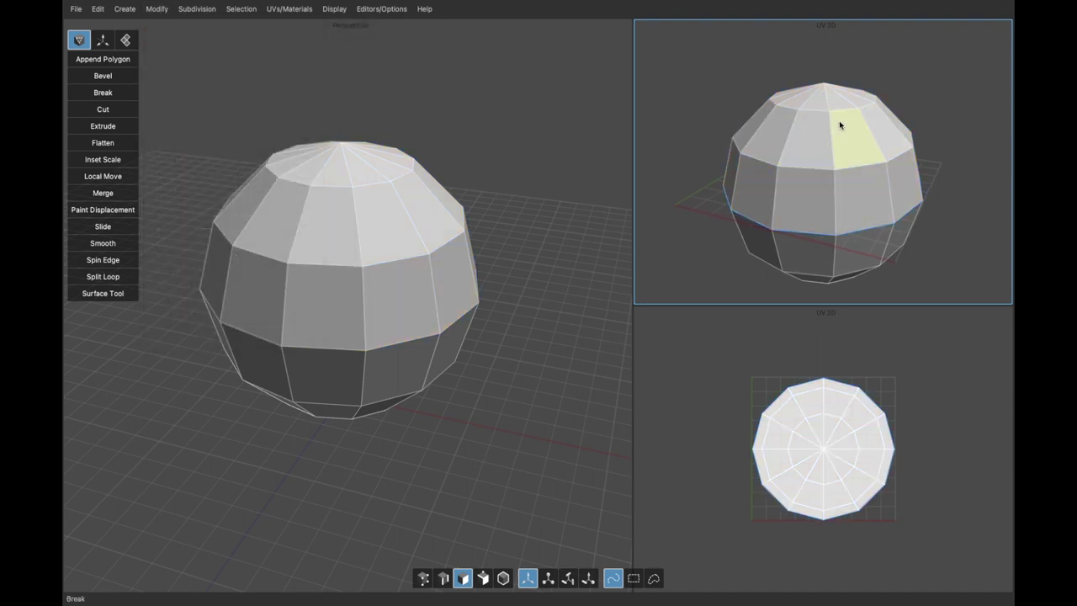
Select the detached upper-half UV piece and move it beside the lower half in the UV 3D view
{"action": "double_click", "coordinate": [839, 120]}
{"action": "left_click_drag", "start_coordinate": [856, 144], "coordinate": [696, 128]}
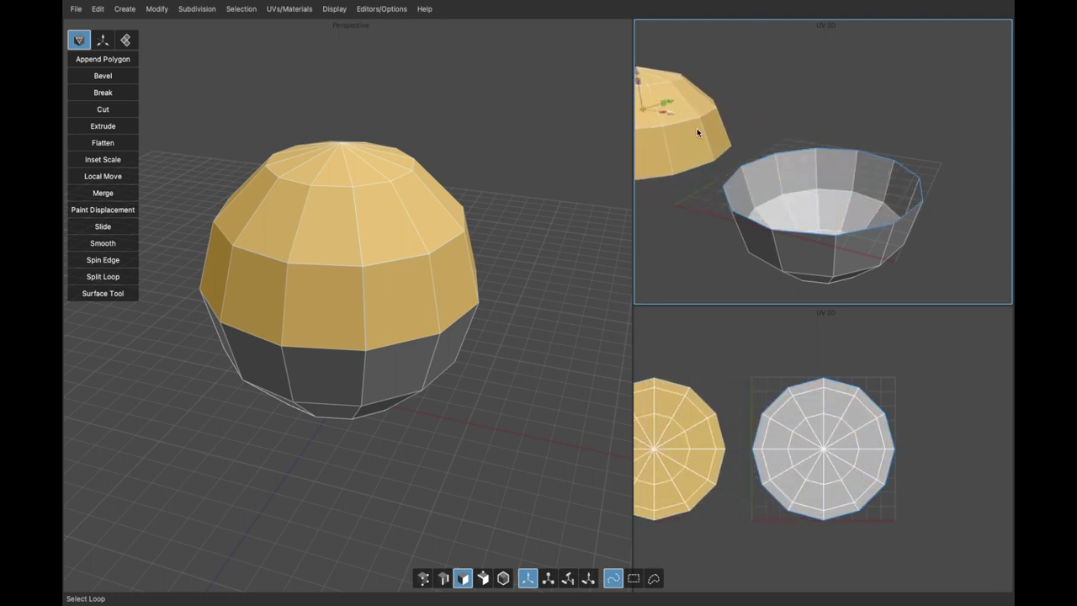
{"action": "scroll", "coordinate": [781, 147], "scroll_direction": "down", "scroll_amount": 4}
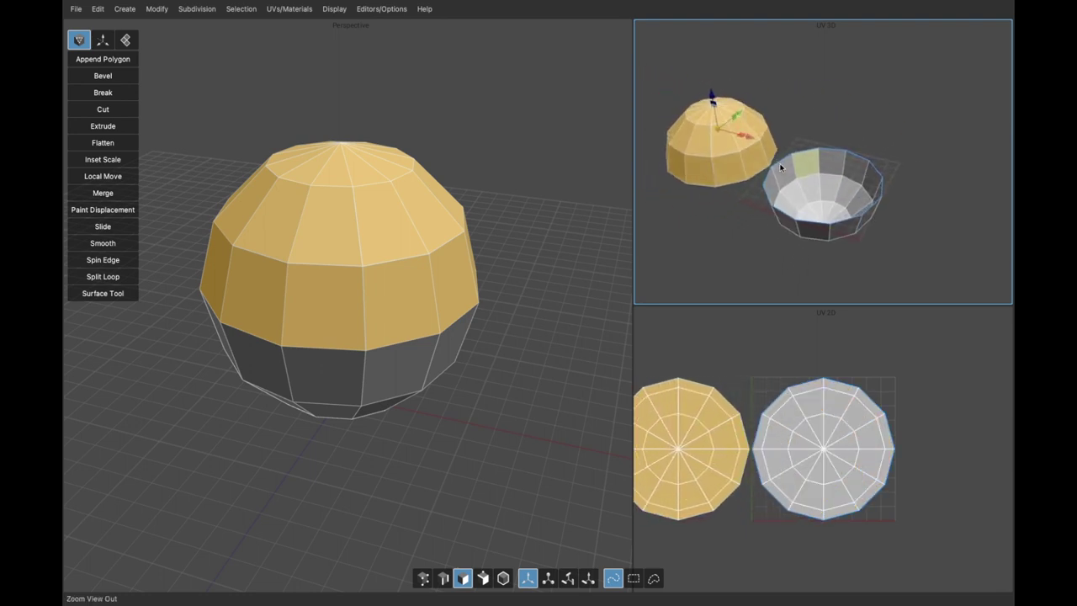
Select the lower-half UV piece and move it farther away from the upper half
{"action": "left_click", "coordinate": [816, 180]}
{"action": "double_click", "coordinate": [819, 178]}
{"action": "left_click_drag", "start_coordinate": [820, 179], "coordinate": [883, 213], "text": "alt"}
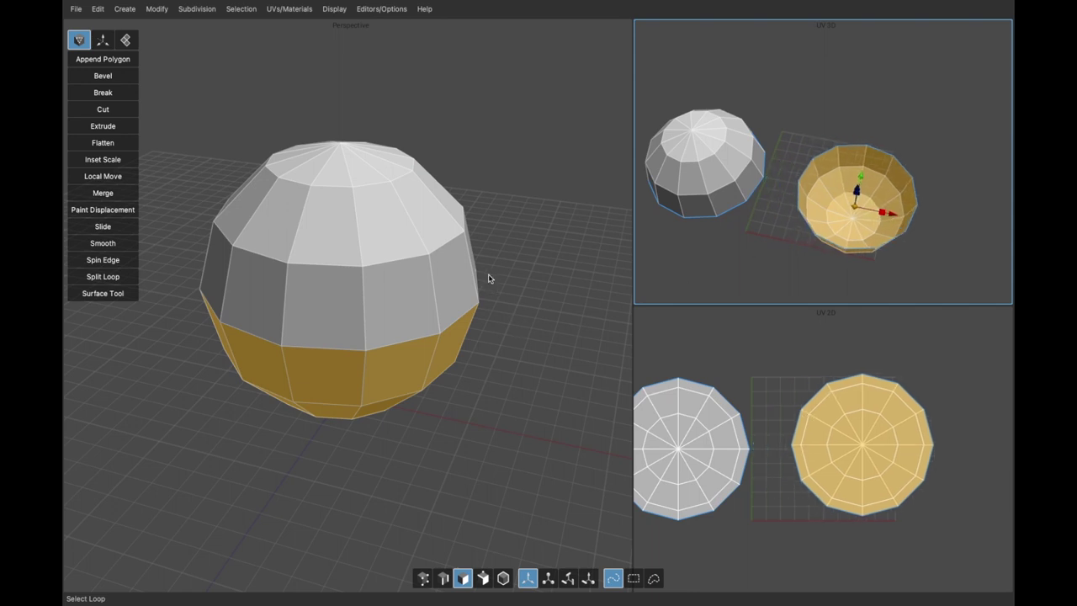
Compare the two separated UV halves with the intact sphere across the perspective, UV 3D and UV 2D views
{"action": "middle_click_drag", "start_coordinate": [407, 225], "coordinate": [529, 185]}
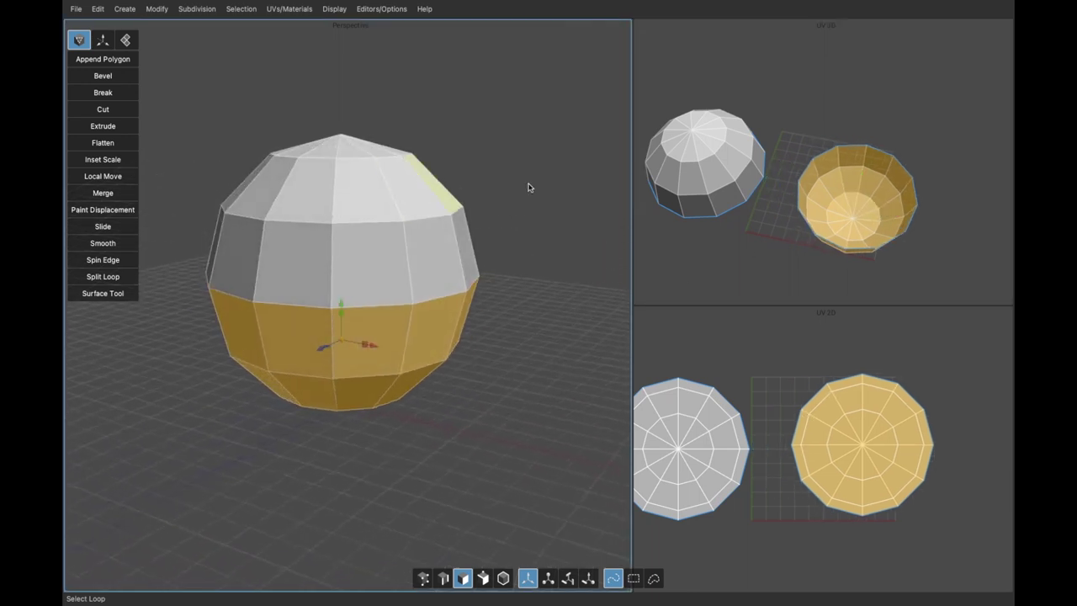
{"action": "left_click_drag", "start_coordinate": [807, 193], "coordinate": [785, 161], "text": "alt"}
{"action": "left_click", "coordinate": [724, 96]}
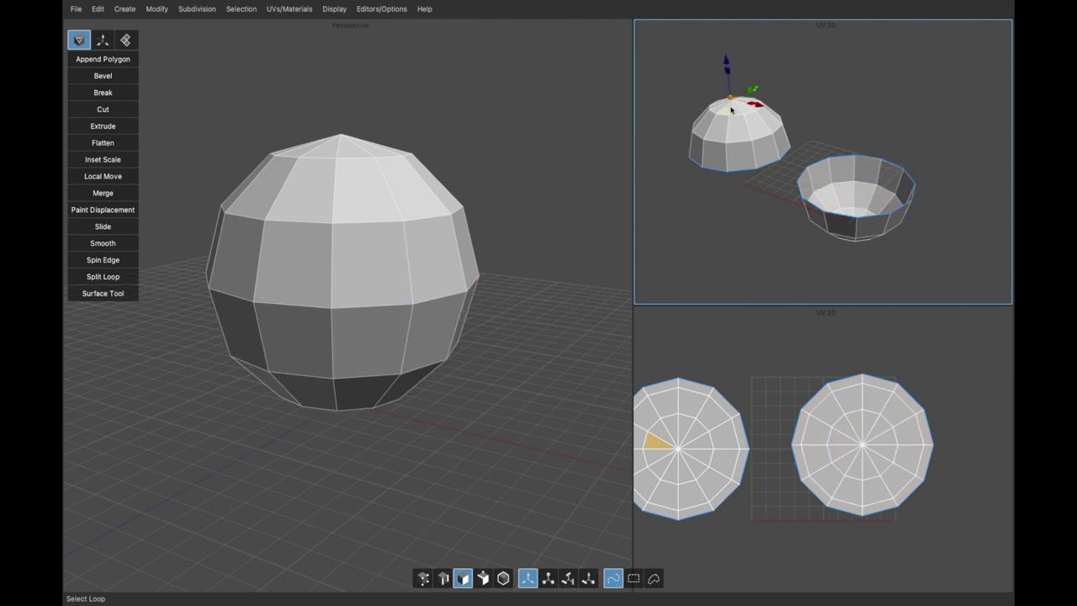
{"action": "left_click_drag", "start_coordinate": [741, 133], "coordinate": [748, 120], "text": "alt"}
{"action": "middle_click_drag", "start_coordinate": [748, 124], "coordinate": [769, 150]}
{"action": "left_click", "coordinate": [842, 175]}
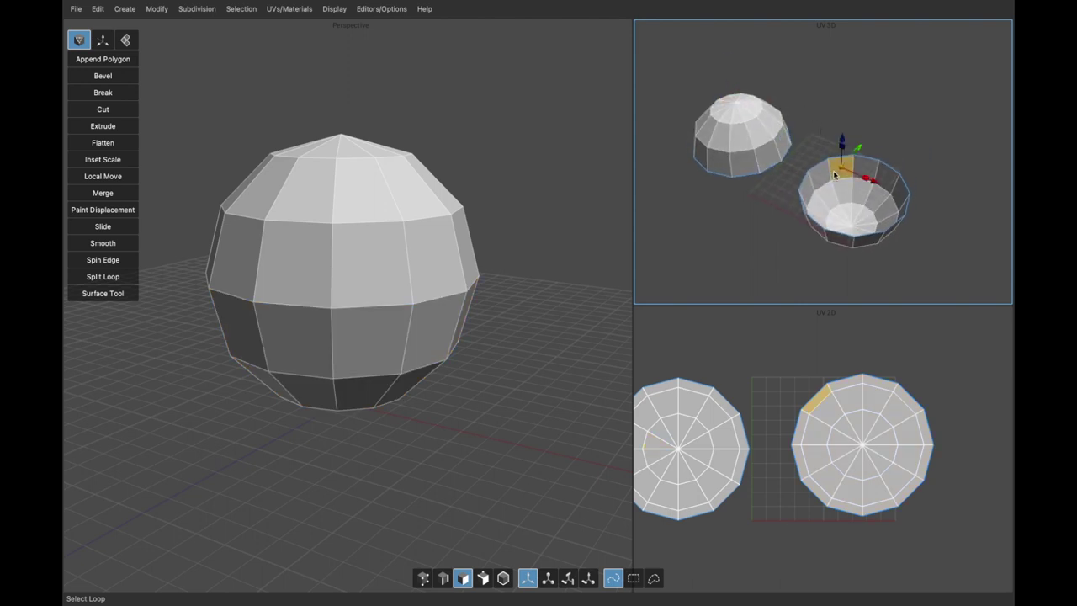
{"action": "middle_click_drag", "start_coordinate": [840, 193], "coordinate": [740, 128]}
{"action": "left_click_drag", "start_coordinate": [732, 407], "coordinate": [696, 473]}
{"action": "left_click", "coordinate": [755, 362]}
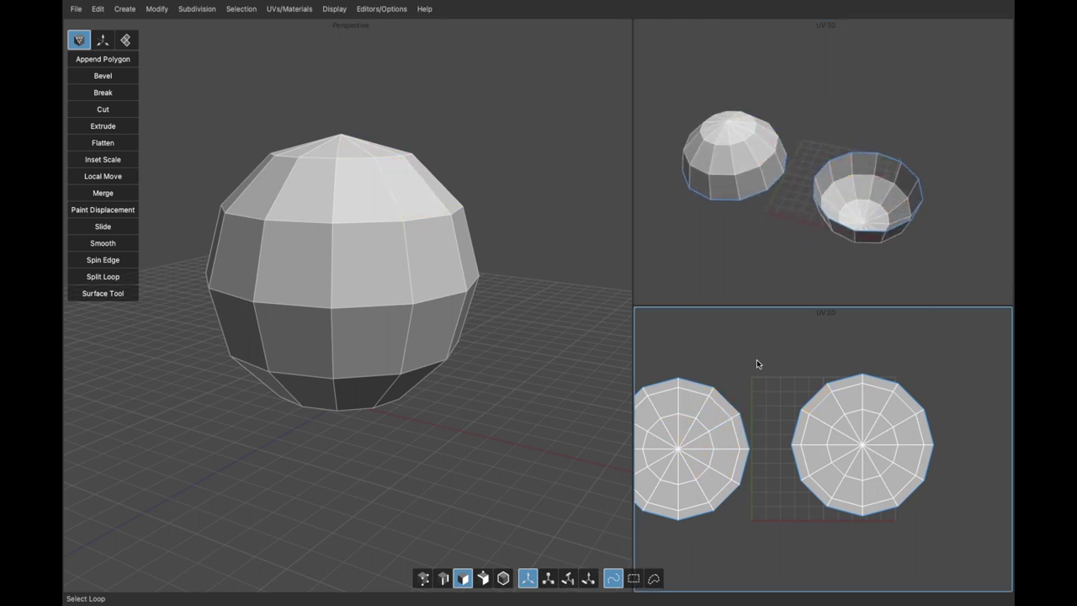
{"action": "left_click", "coordinate": [800, 202]}
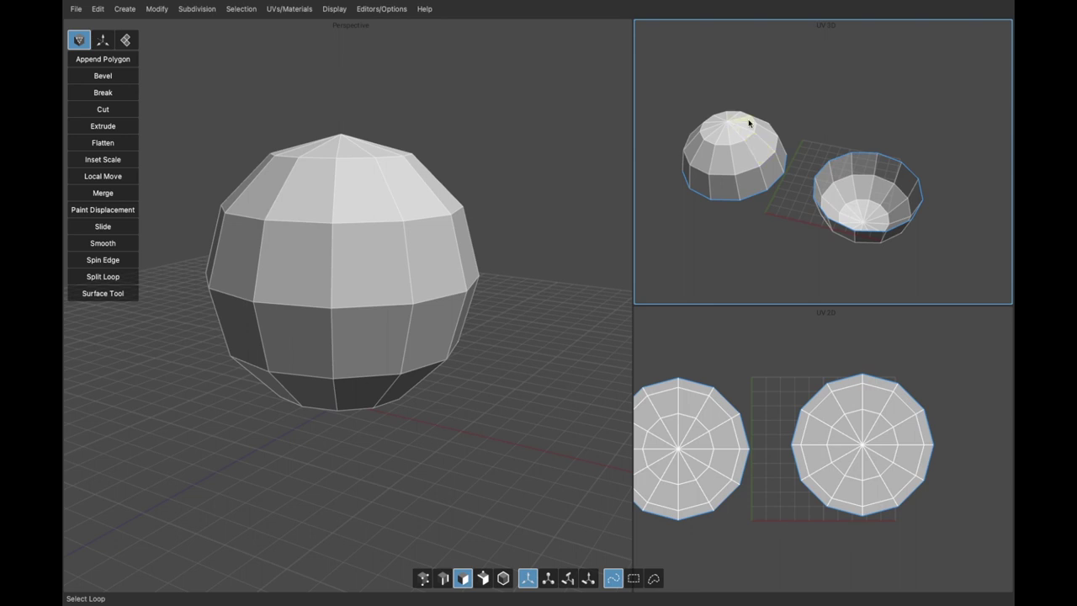
{"action": "left_click_drag", "start_coordinate": [752, 138], "coordinate": [739, 151]}
{"action": "left_click", "coordinate": [834, 84]}
{"action": "mouse_move", "coordinate": [808, 140]}
{"action": "left_mouse_down", "text": "alt"}
{"action": "mouse_move", "coordinate": [785, 139]}
{"action": "mouse_move", "coordinate": [798, 138]}
{"action": "left_mouse_up", "text": "alt"}
{"action": "middle_click_drag", "start_coordinate": [798, 137], "coordinate": [786, 154]}
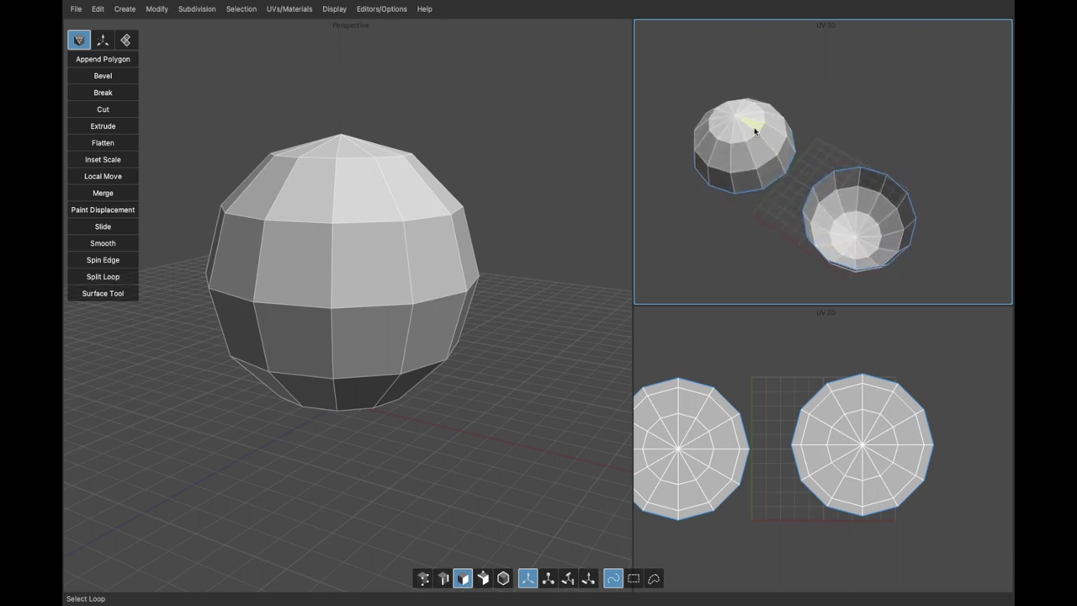
Select the three connected edges running from the upper half's pole down to its rim in the UV 3D view
{"action": "key", "text": "2"}
{"action": "left_click", "coordinate": [753, 127]}
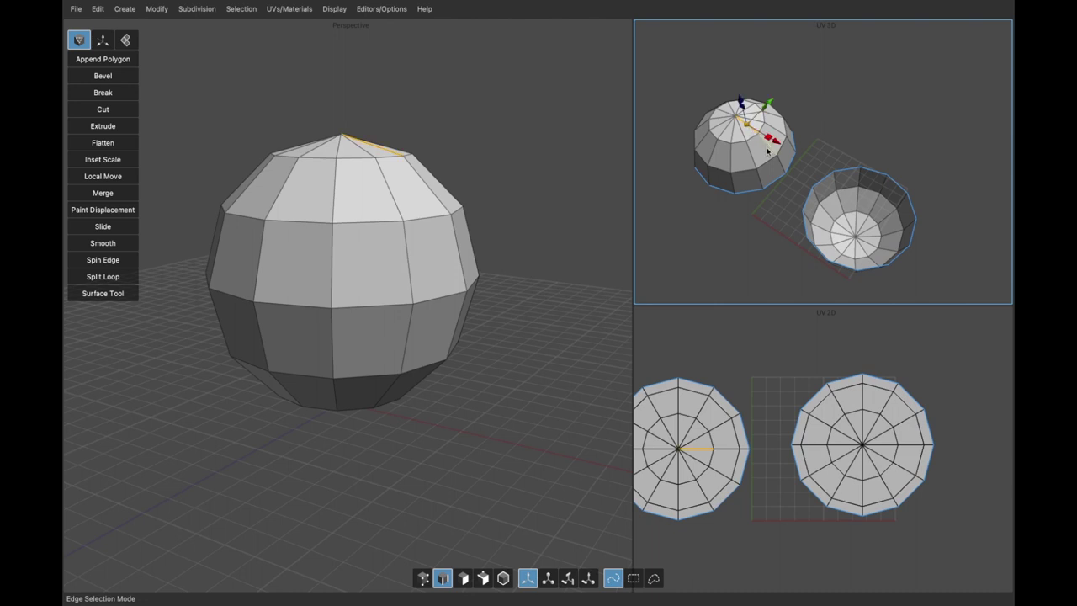
{"action": "left_click", "coordinate": [767, 143], "text": "shift"}
{"action": "left_click", "coordinate": [779, 162], "text": "shift"}
{"action": "mouse_move", "coordinate": [303, 5]}
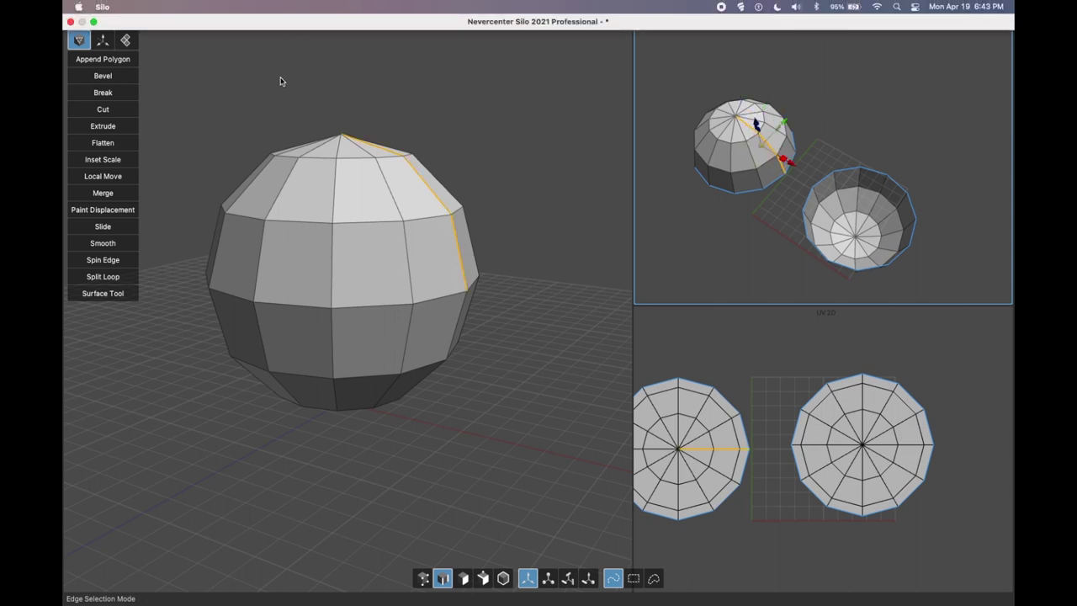
Break the upper half's UVs along the selected edges from the pole to the rim
{"action": "left_click", "coordinate": [289, 8]}
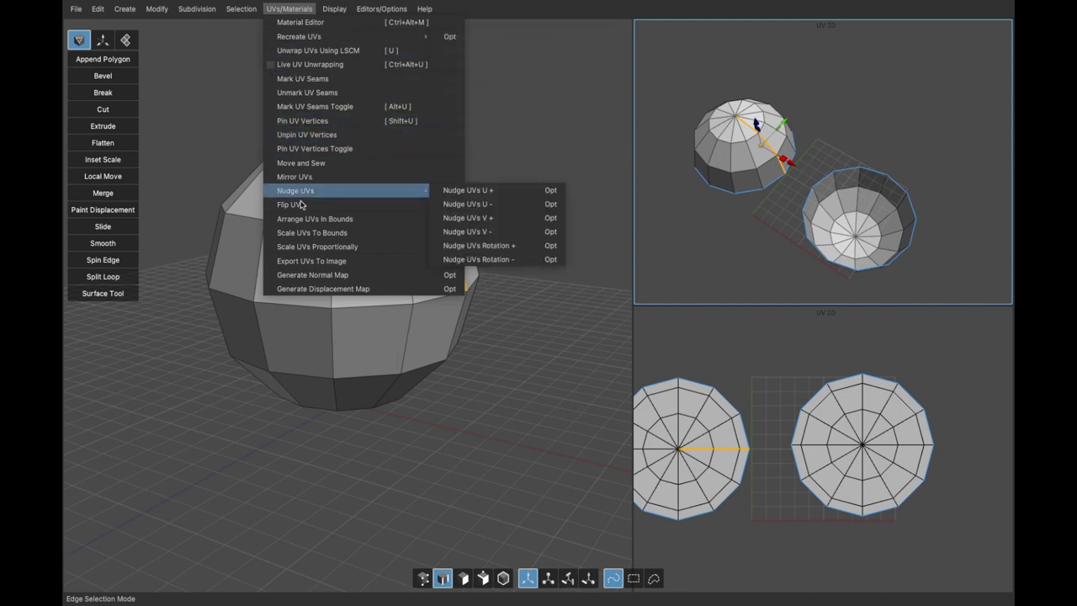
{"action": "mouse_move", "coordinate": [177, 6]}
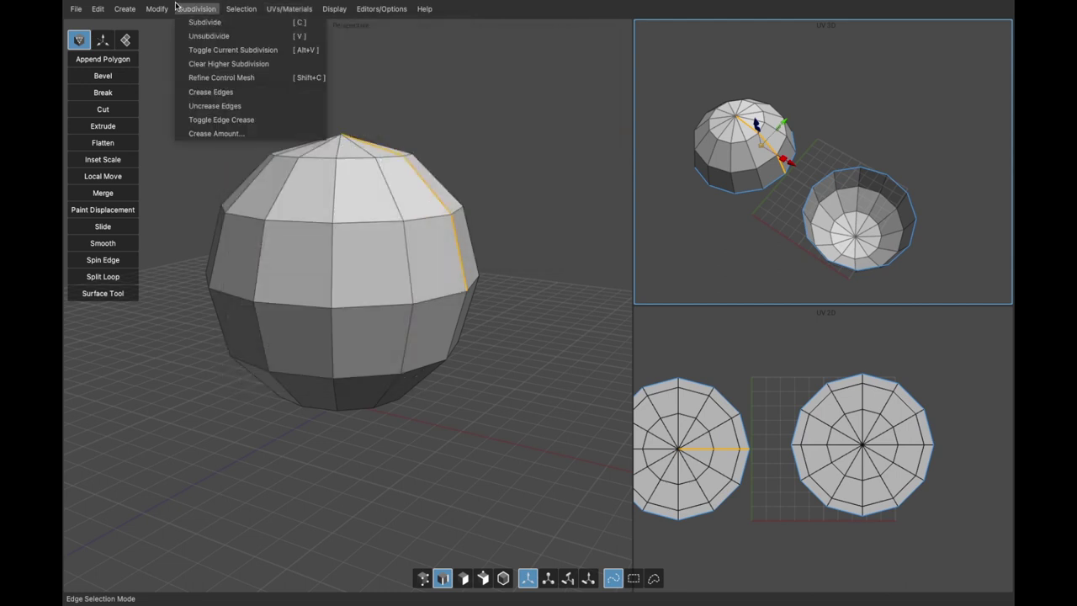
{"action": "mouse_move", "coordinate": [125, 8]}
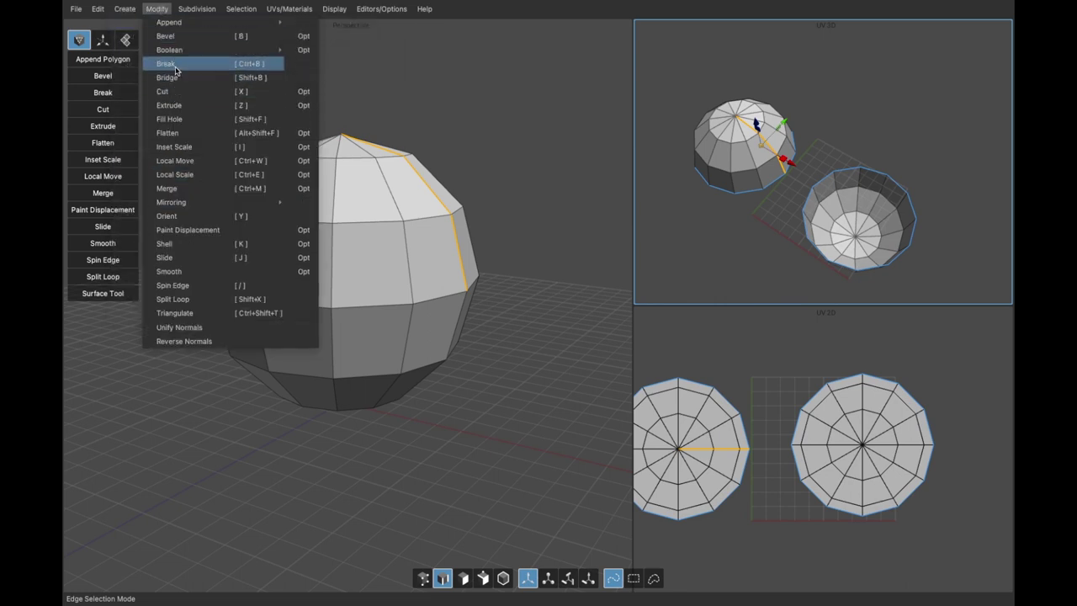
{"action": "left_click", "coordinate": [173, 64]}
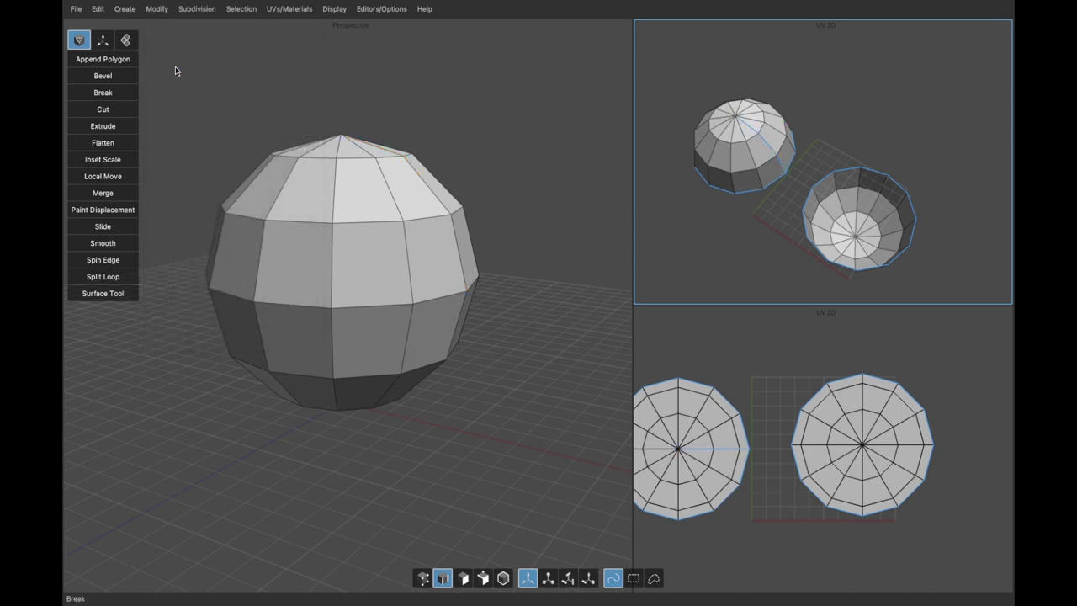
Open a narrow wedge along the broken seam of the upper UV half and select a rim face beside it
{"action": "key", "text": "d"}
{"action": "left_click_drag", "start_coordinate": [751, 136], "coordinate": [780, 183]}
{"action": "middle_click_drag", "start_coordinate": [779, 180], "coordinate": [863, 161]}
{"action": "left_click", "coordinate": [789, 169]}
{"action": "middle_click_drag", "start_coordinate": [812, 103], "coordinate": [815, 106]}
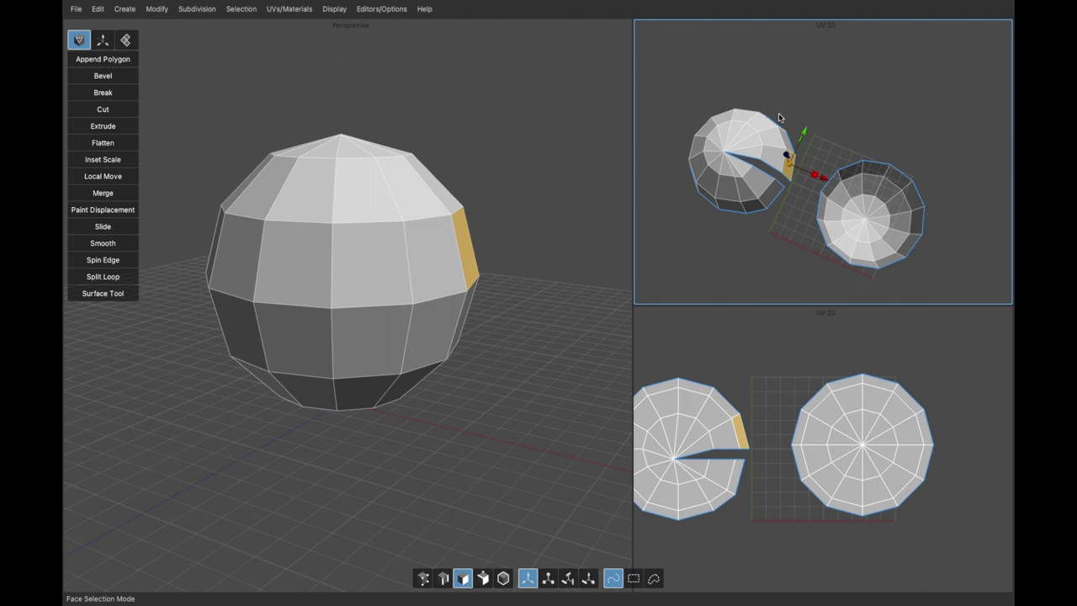
Select the whole sphere object and recreate its UVs using Spherical Projection
{"action": "key", "text": "5"}
{"action": "middle_click_drag", "start_coordinate": [560, 148], "coordinate": [489, 171]}
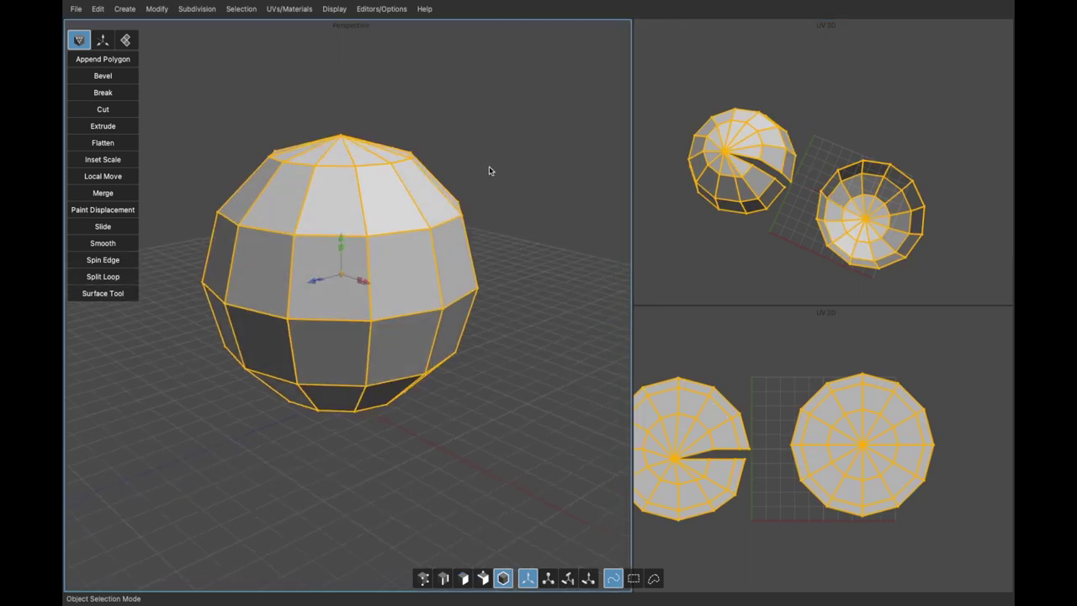
{"action": "left_click", "coordinate": [289, 8]}
{"action": "mouse_move", "coordinate": [308, 37]}
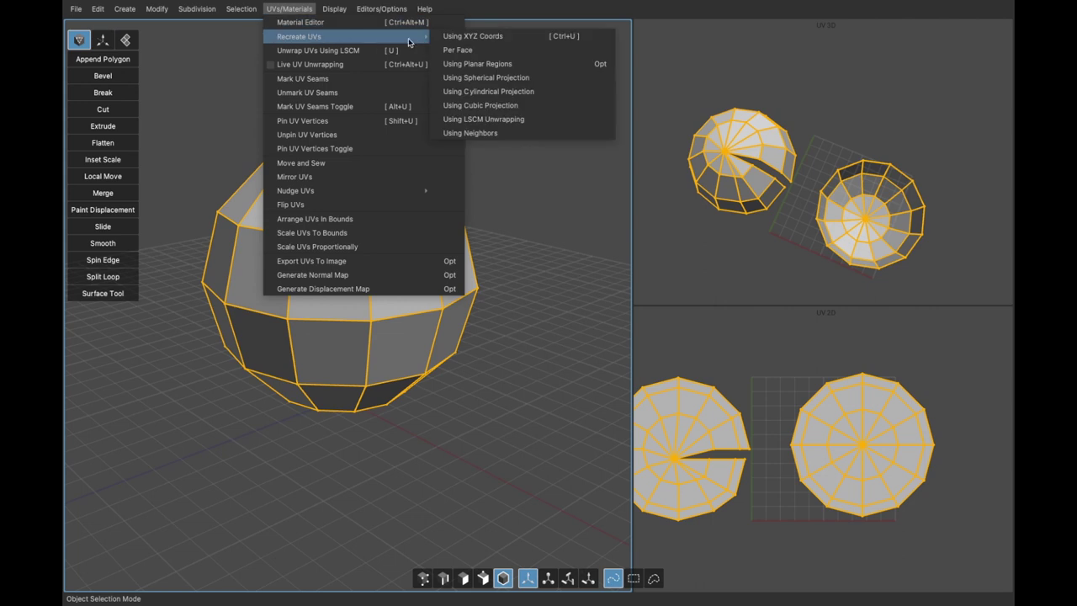
{"action": "left_click", "coordinate": [510, 79]}
{"action": "left_click", "coordinate": [848, 223]}
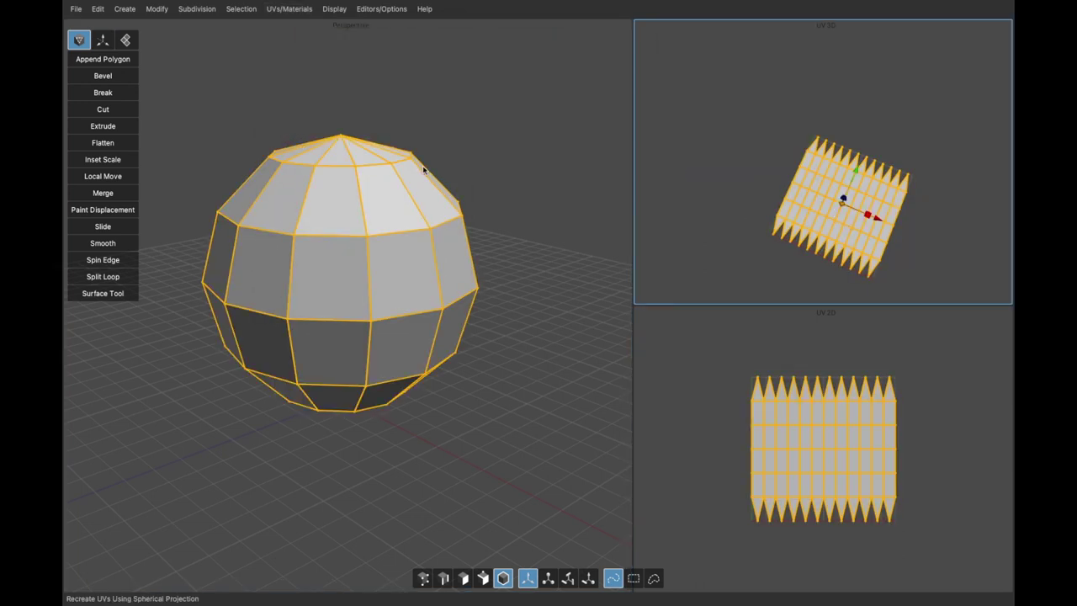
Recreate the sphere's UVs using Cubic Projection
{"action": "left_click", "coordinate": [294, 10]}
{"action": "mouse_move", "coordinate": [362, 36]}
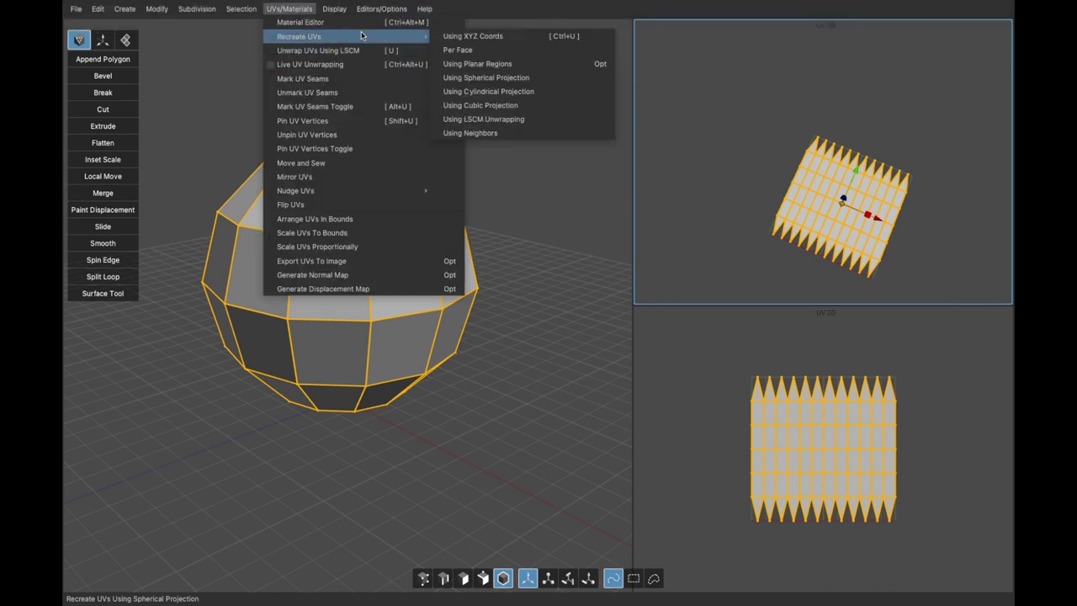
{"action": "left_click", "coordinate": [492, 107]}
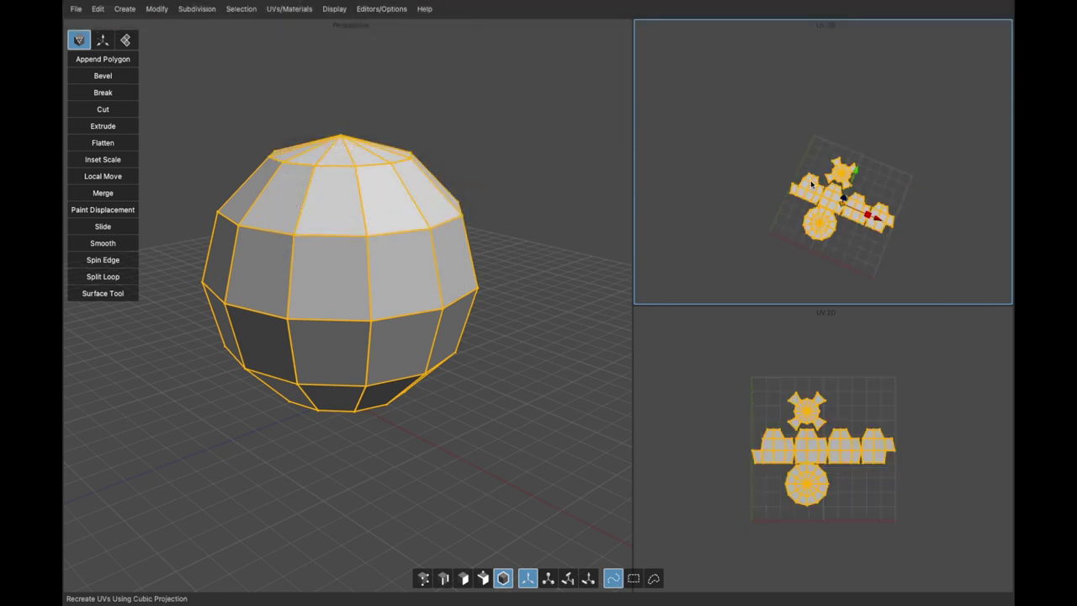
Recreate the sphere's UVs using XYZ Coords
{"action": "left_click", "coordinate": [303, 10]}
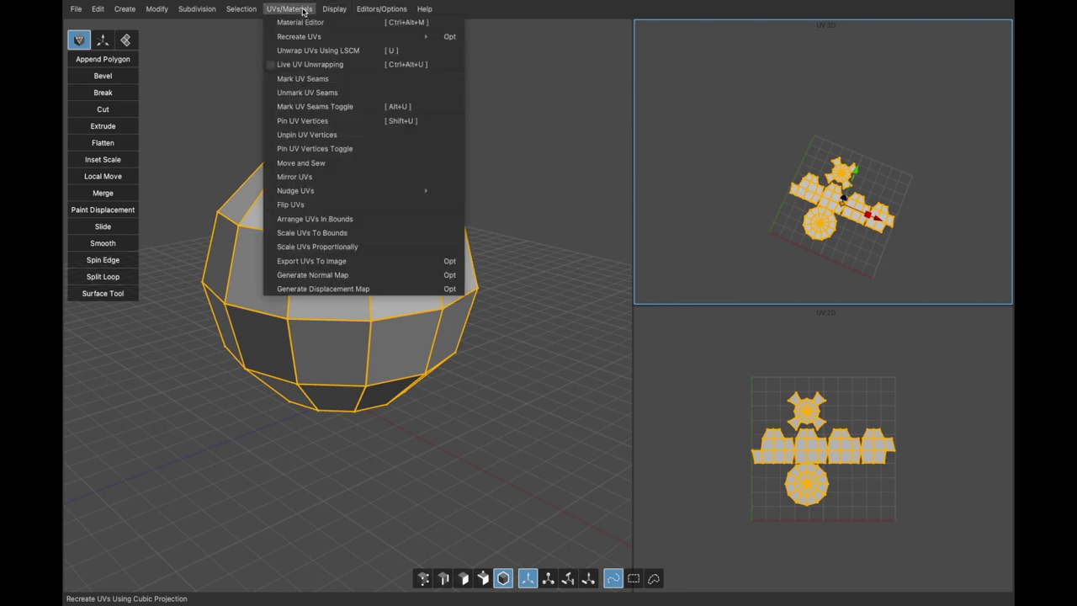
{"action": "mouse_move", "coordinate": [315, 36]}
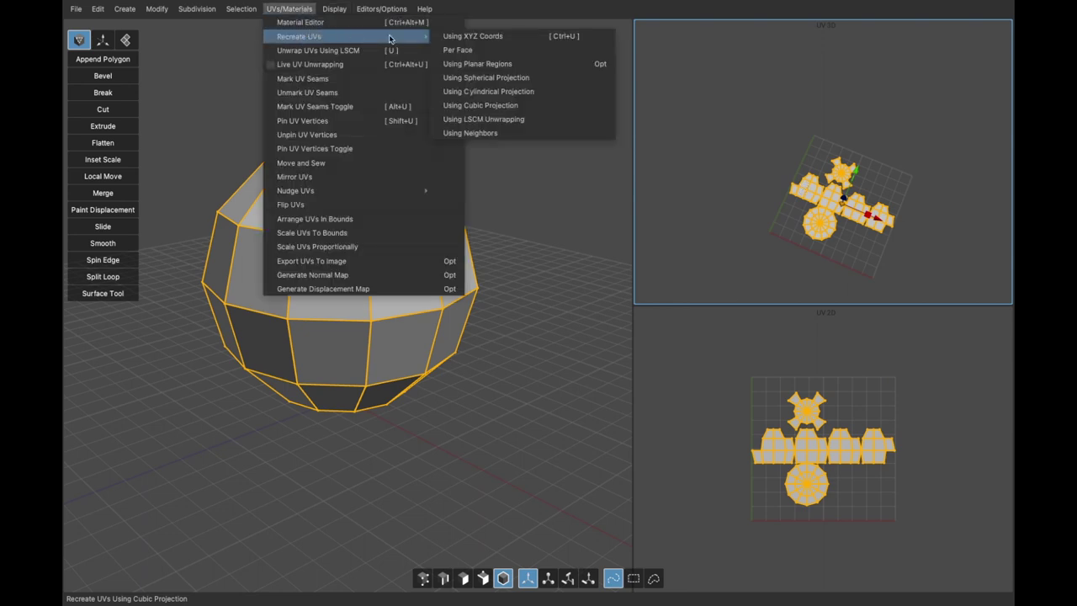
{"action": "left_click", "coordinate": [469, 37]}
Select the faces around the sphere's top pole in the UV 3D view and grow the selection to the whole upper half
{"action": "middle_click_drag", "start_coordinate": [778, 182], "coordinate": [832, 193]}
{"action": "key", "text": "d"}
{"action": "mouse_move", "coordinate": [851, 190]}
{"action": "left_mouse_down"}
{"action": "mouse_move", "coordinate": [832, 172]}
{"action": "mouse_move", "coordinate": [854, 171]}
{"action": "mouse_move", "coordinate": [854, 193]}
{"action": "left_mouse_up"}
{"action": "key", "text": "plus"}
{"action": "key", "text": "plus"}
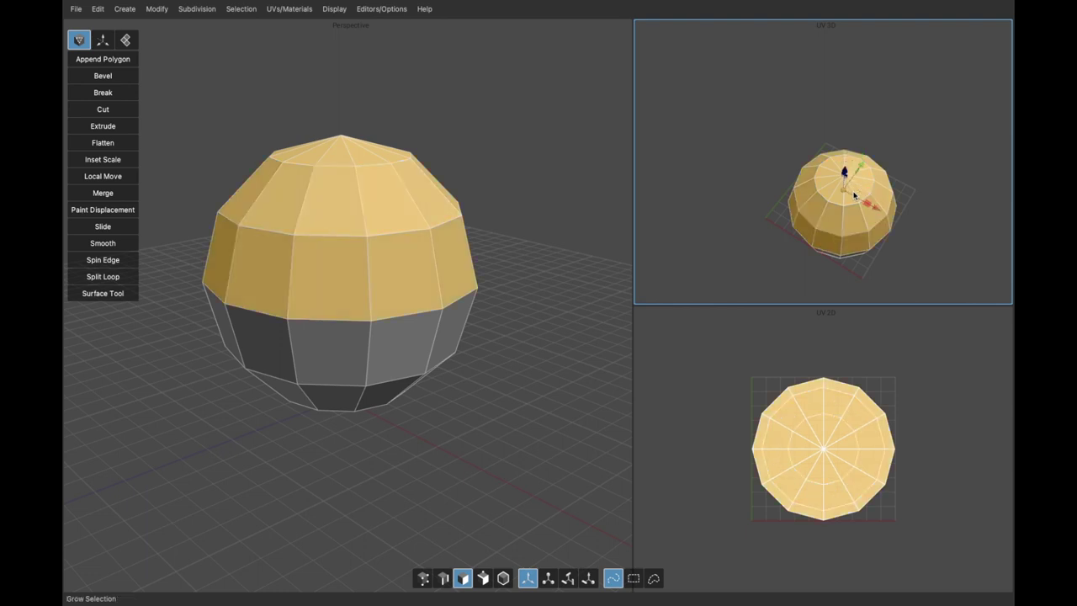
Break the upper half's UVs from the lower half and move the detached piece away in the UV 3D view
{"action": "middle_click_drag", "start_coordinate": [854, 194], "coordinate": [853, 175]}
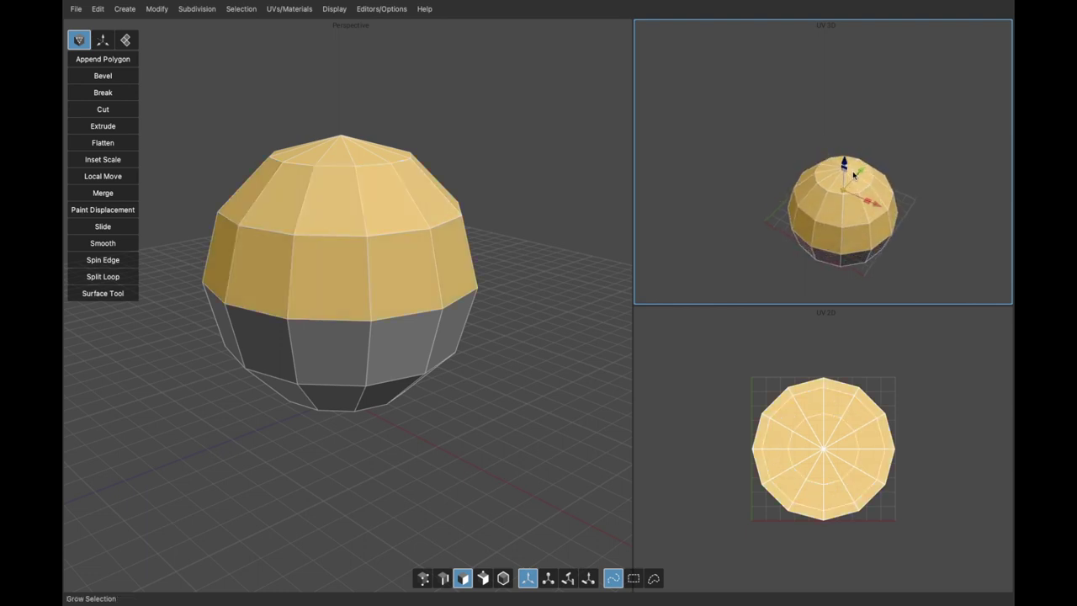
{"action": "key", "text": "shift+b"}
{"action": "double_click", "coordinate": [850, 184]}
{"action": "left_click_drag", "start_coordinate": [868, 204], "coordinate": [764, 163]}
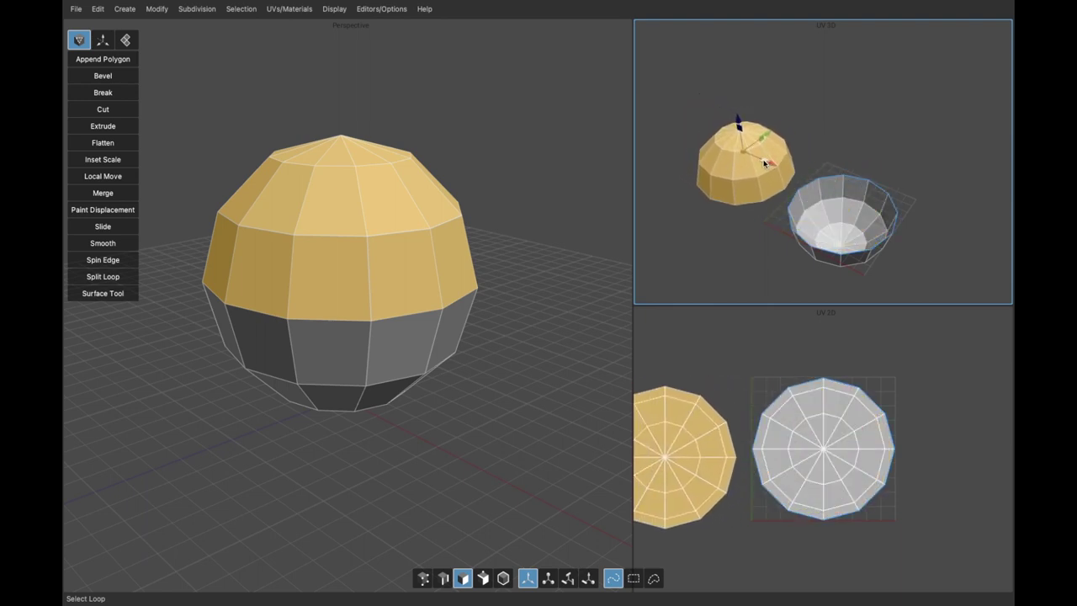
Select the entire lower-half UV piece in the UV 2D view and move it farther away from the upper half
{"action": "left_click", "coordinate": [794, 425]}
{"action": "middle_click_drag", "start_coordinate": [760, 429], "coordinate": [812, 416]}
{"action": "left_click", "coordinate": [757, 416], "text": "shift"}
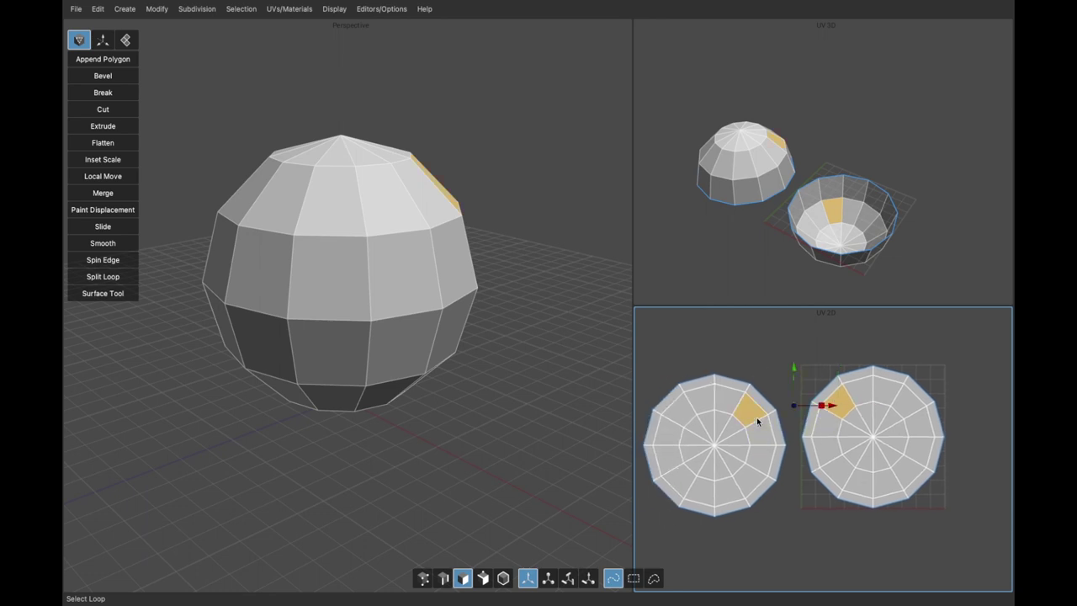
{"action": "double_click", "coordinate": [837, 421]}
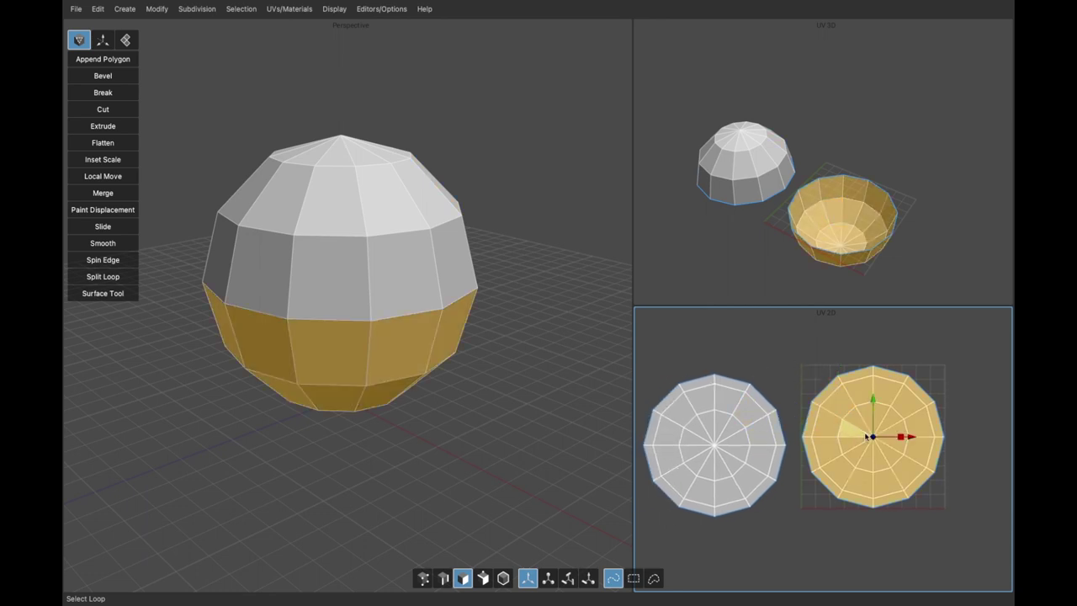
{"action": "left_click_drag", "start_coordinate": [906, 437], "coordinate": [986, 435]}
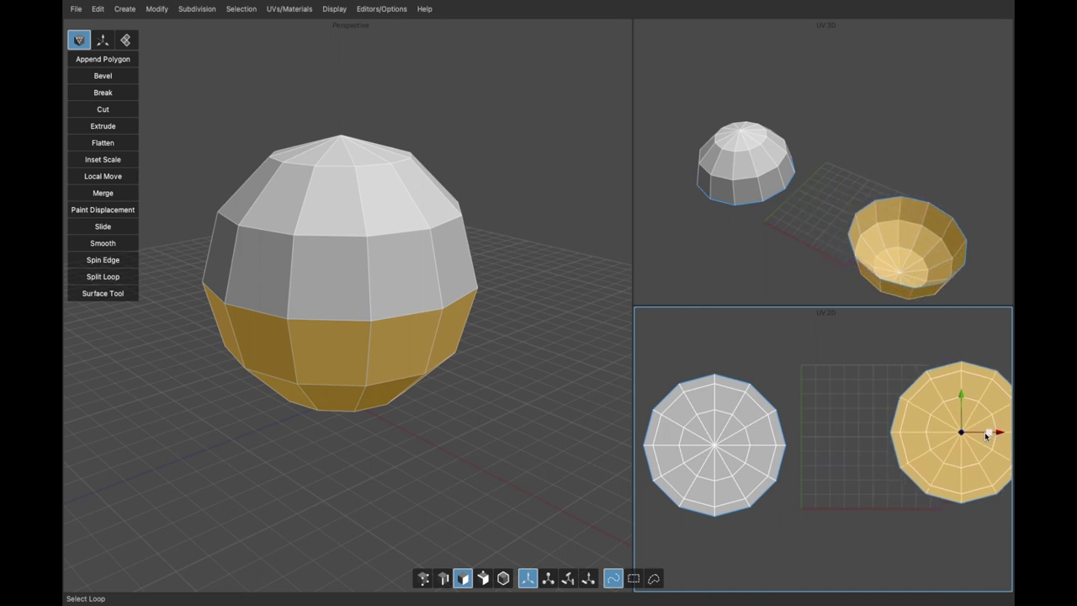
Select the entire upper-half UV piece and move it closer to the lower half in the UV 2D view
{"action": "double_click", "coordinate": [762, 437]}
{"action": "left_click_drag", "start_coordinate": [715, 443], "coordinate": [811, 438]}
{"action": "middle_click_drag", "start_coordinate": [859, 474], "coordinate": [748, 468]}
Select the middle face ring of the lower-half UV piece, followed by the edge loop just inside its rim
{"action": "left_click", "coordinate": [815, 437]}
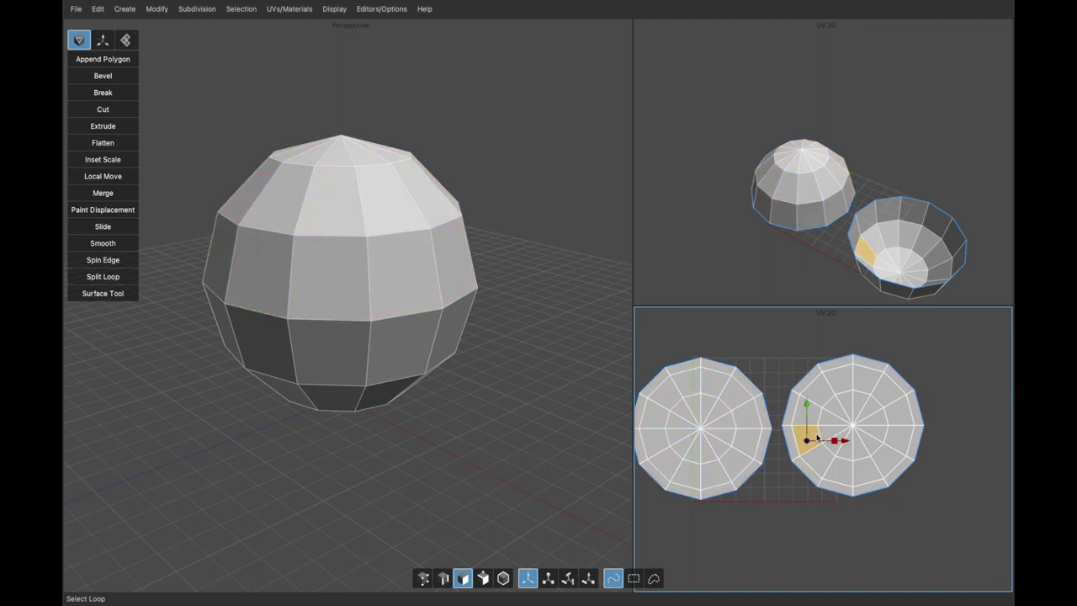
{"action": "left_click", "coordinate": [813, 418]}
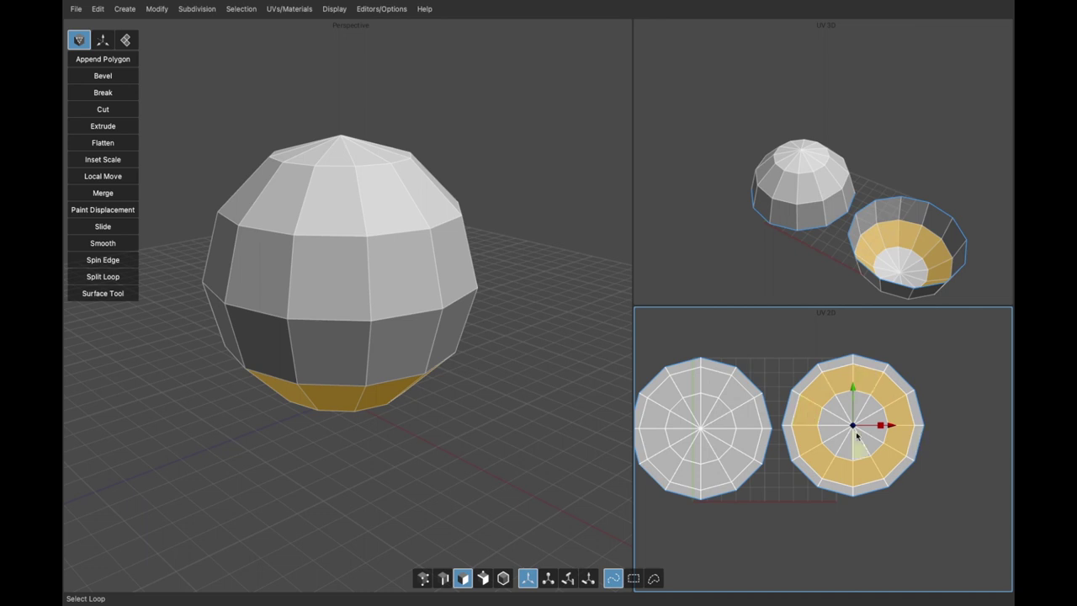
{"action": "key", "text": "2"}
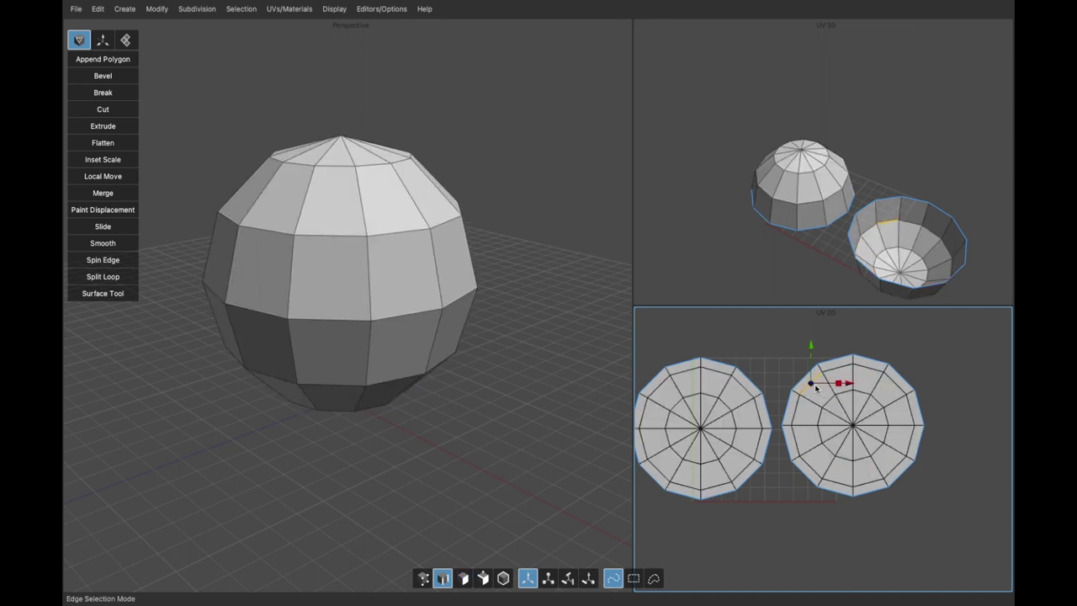
{"action": "double_click", "coordinate": [819, 384]}
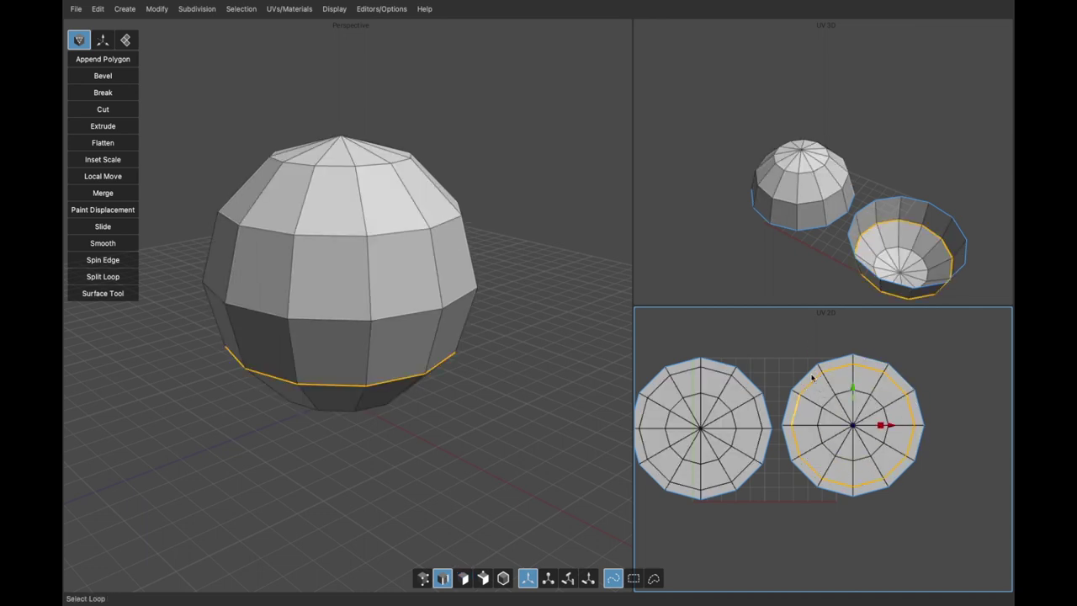
Select all faces of the lower-half UV piece and shift it slightly away from the upper half
{"action": "key", "text": "3"}
{"action": "left_click", "coordinate": [845, 380]}
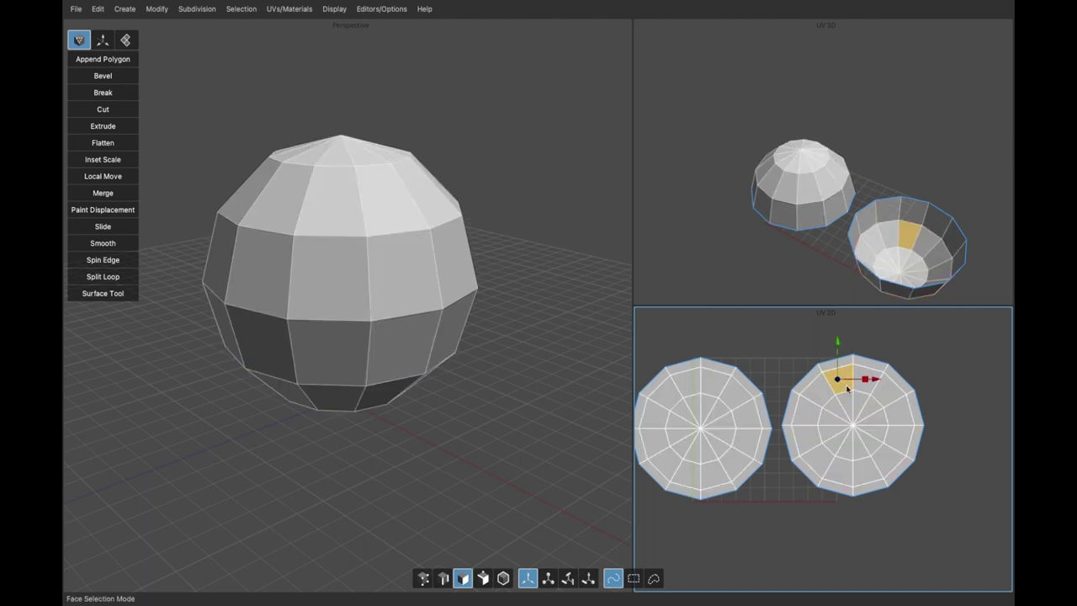
{"action": "double_click", "coordinate": [845, 385]}
{"action": "mouse_move", "coordinate": [854, 427]}
{"action": "left_mouse_down"}
{"action": "mouse_move", "coordinate": [878, 429]}
{"action": "mouse_move", "coordinate": [867, 428]}
{"action": "left_mouse_up"}
Move the upper-half UV piece slightly towards the lower half so the two line up, and clear the selection
{"action": "double_click", "coordinate": [744, 425]}
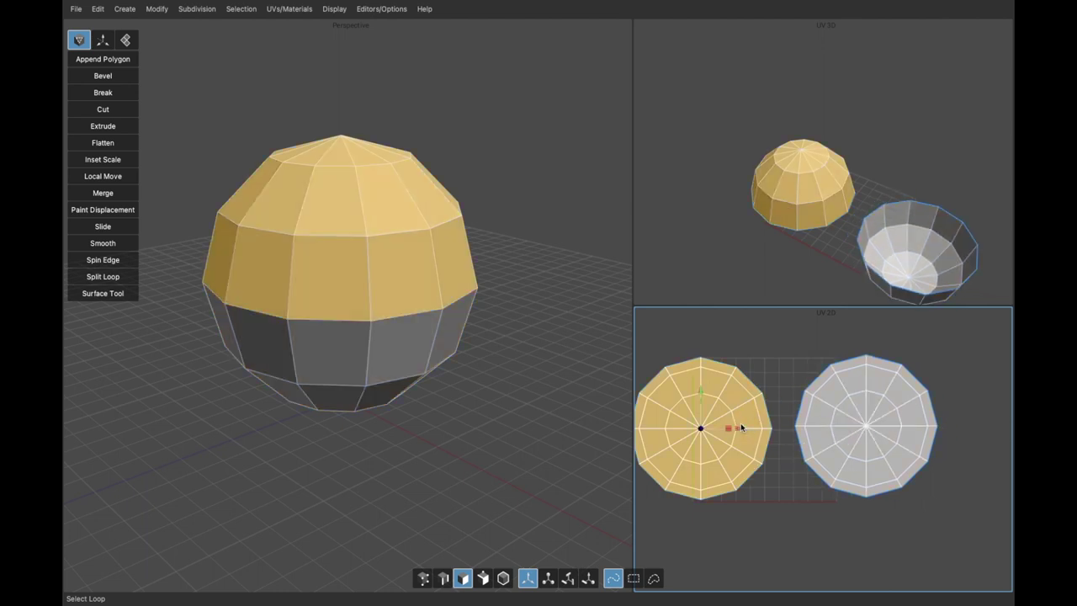
{"action": "left_click_drag", "start_coordinate": [702, 427], "coordinate": [714, 426]}
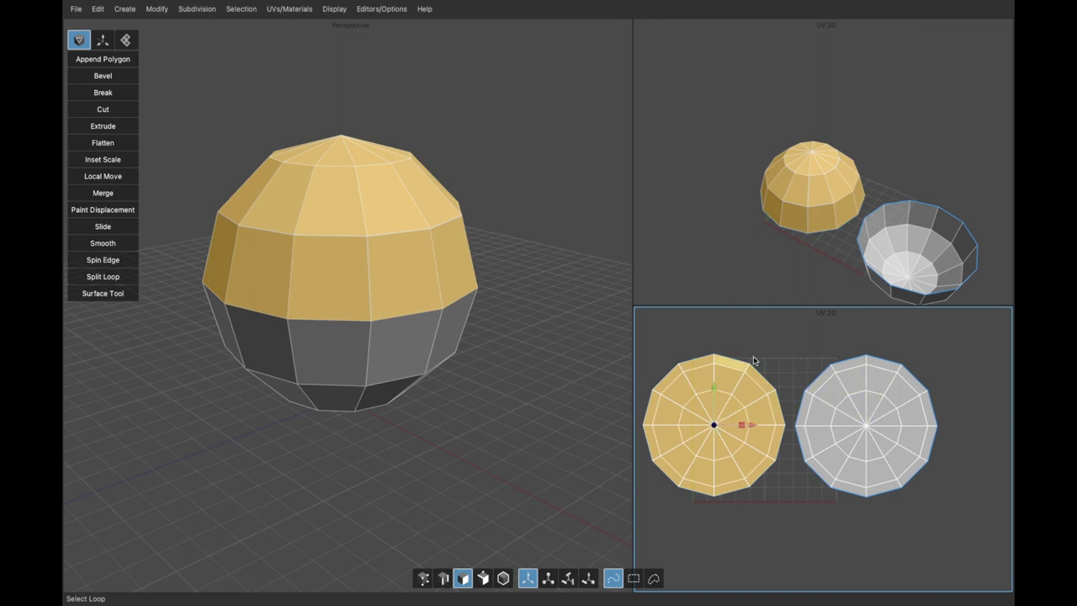
{"action": "left_click", "coordinate": [768, 334]}
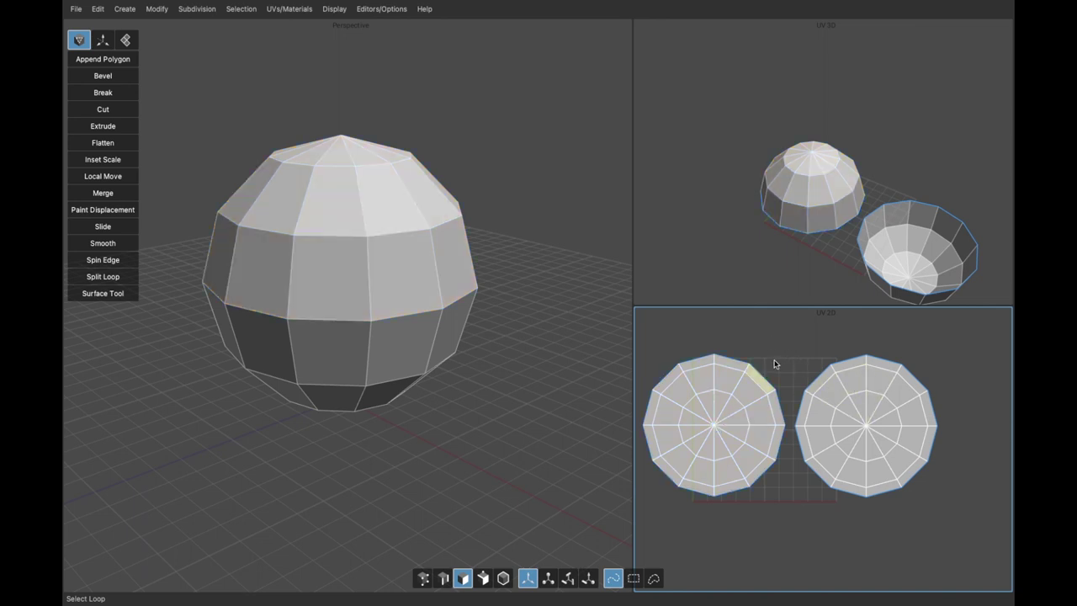
Pin the topmost rim vertex of the upper-half UV piece in the UV 2D view
{"action": "scroll", "coordinate": [774, 363], "scroll_direction": "down", "scroll_amount": 3}
{"action": "middle_click_drag", "start_coordinate": [770, 395], "coordinate": [817, 423], "text": "alt"}
{"action": "scroll", "coordinate": [780, 363], "scroll_direction": "up", "scroll_amount": 3}
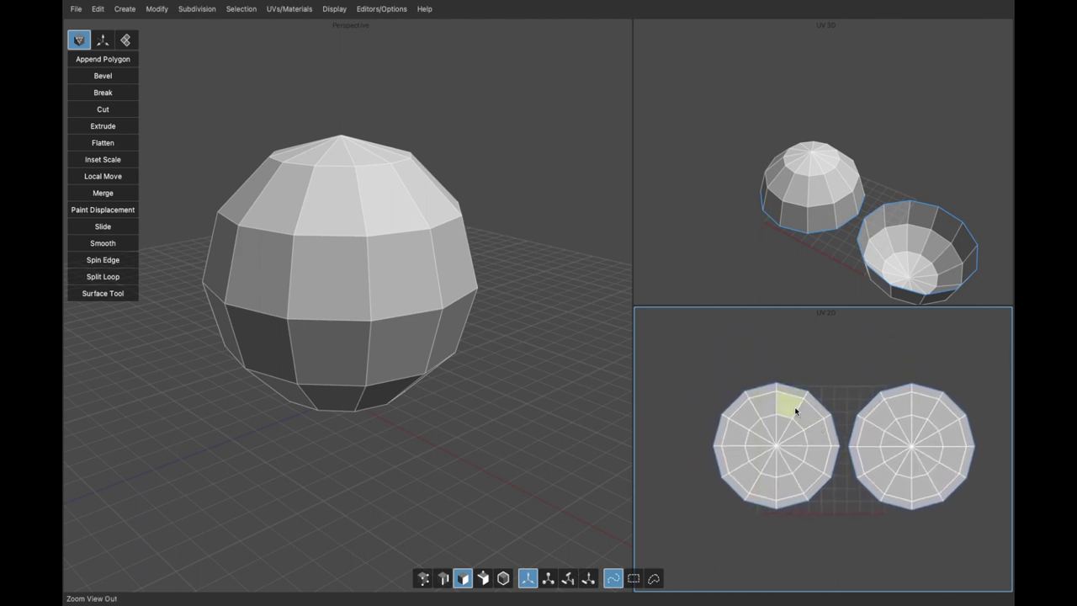
{"action": "double_click", "coordinate": [788, 410]}
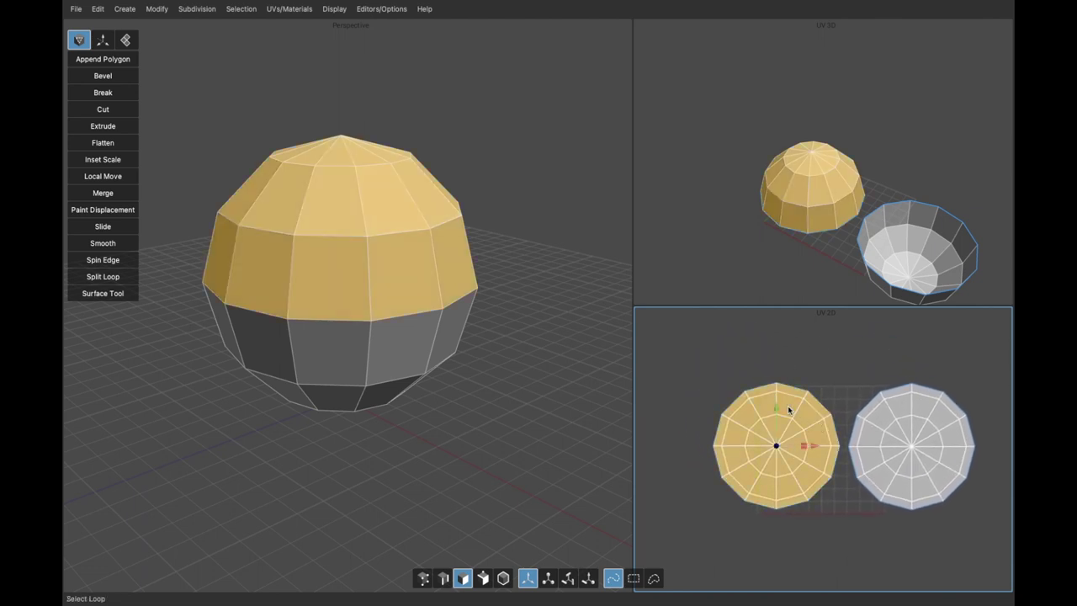
{"action": "key", "text": "a"}
{"action": "left_click", "coordinate": [779, 384]}
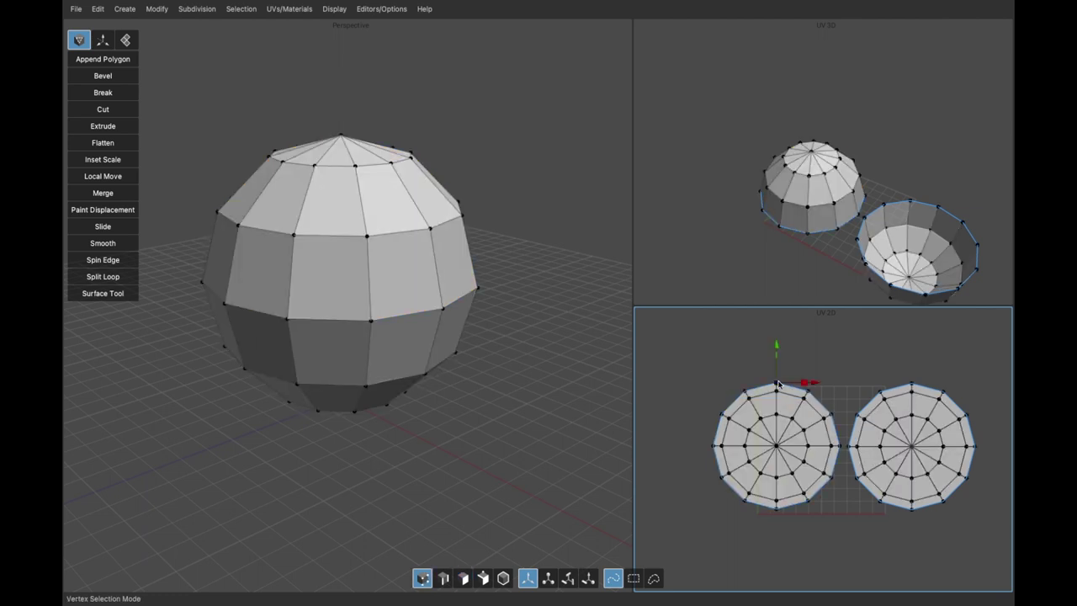
{"action": "right_click", "coordinate": [809, 341]}
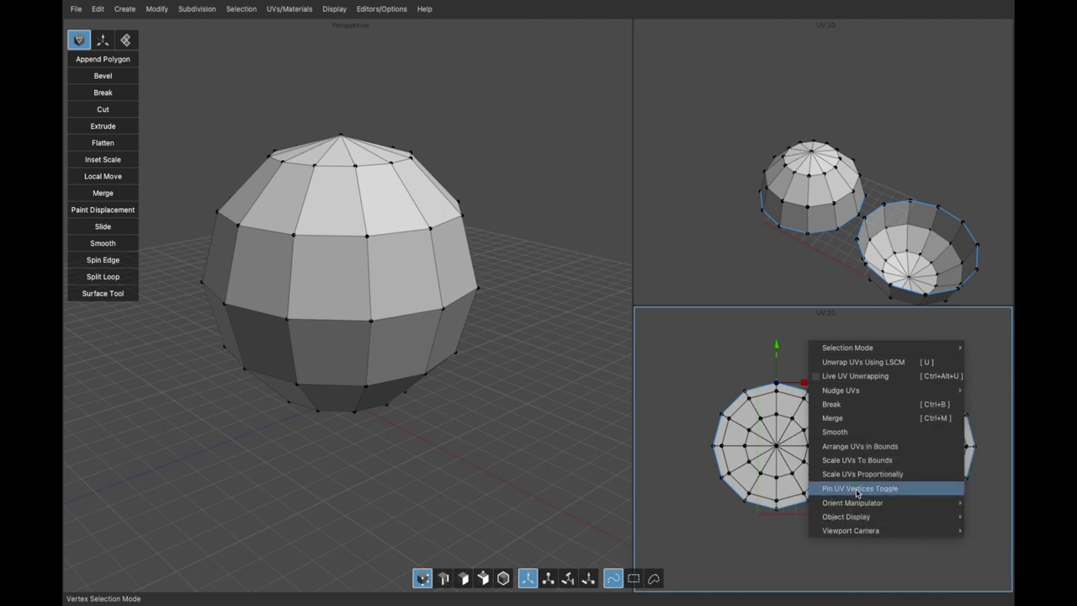
{"action": "left_click", "coordinate": [855, 489]}
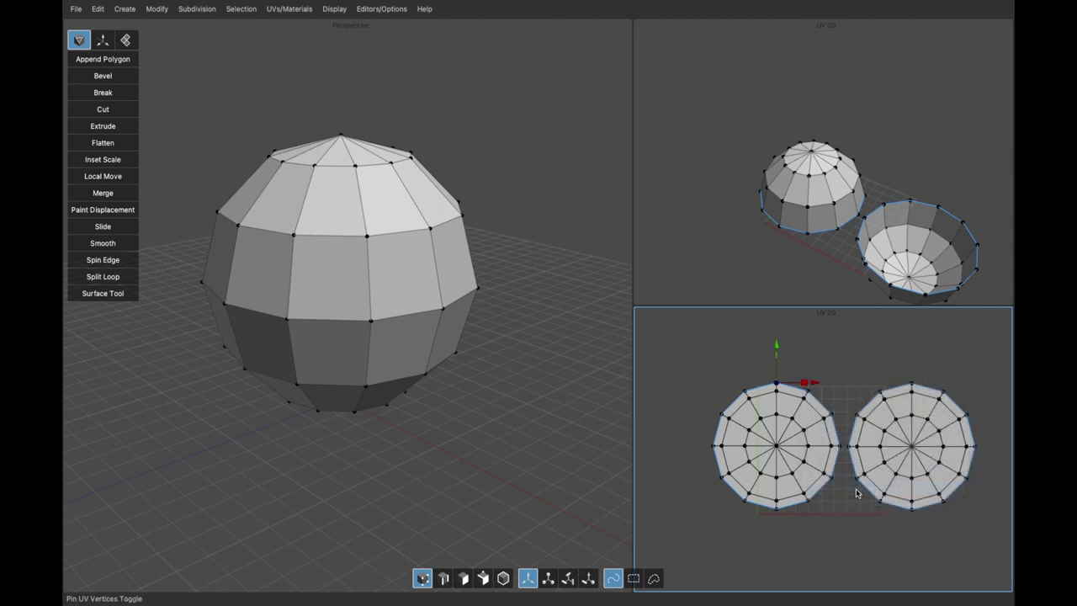
Pin the bottommost rim vertex of the upper-half UV piece as well
{"action": "left_click", "coordinate": [289, 9]}
{"action": "left_click", "coordinate": [777, 385]}
{"action": "right_click", "coordinate": [731, 373]}
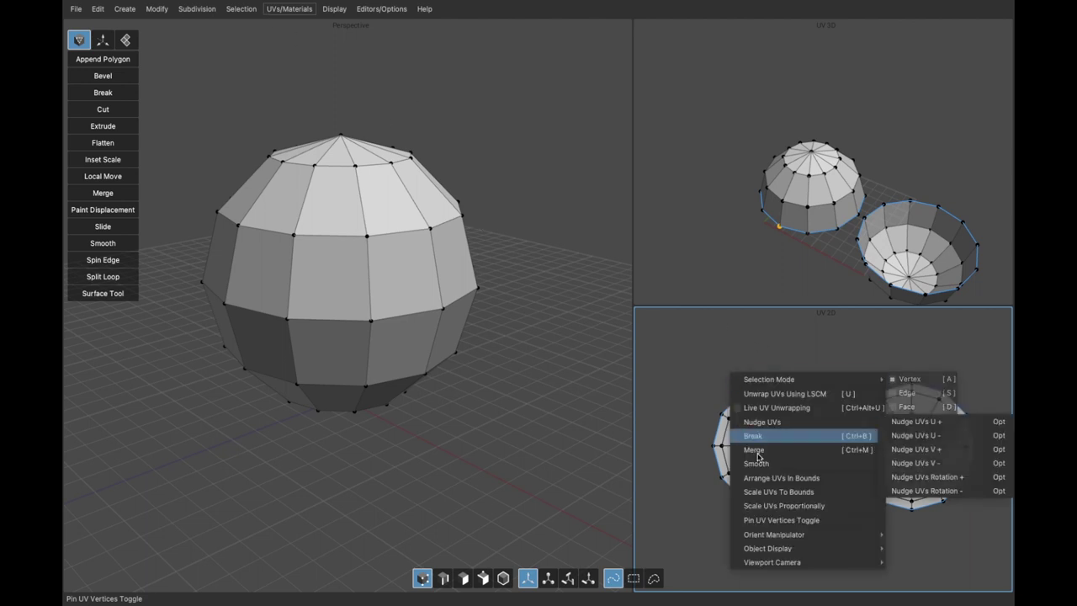
{"action": "left_click", "coordinate": [779, 520]}
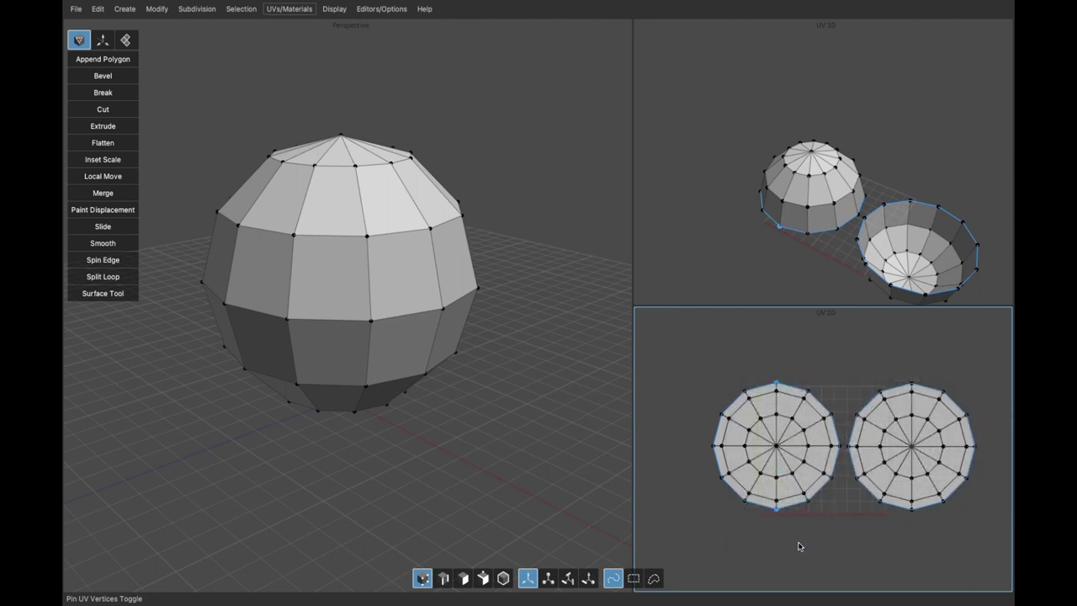
Turn on Live UV Unwrapping and select the topmost pinned vertex of the upper-half UV piece
{"action": "right_click", "coordinate": [733, 345]}
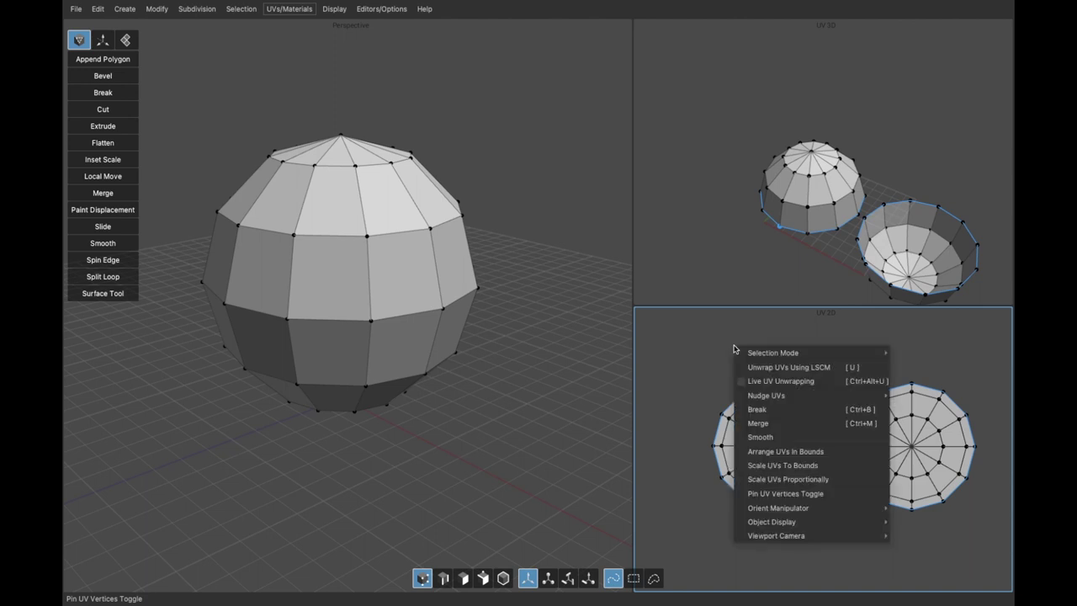
{"action": "left_click", "coordinate": [760, 382]}
{"action": "left_click", "coordinate": [776, 385]}
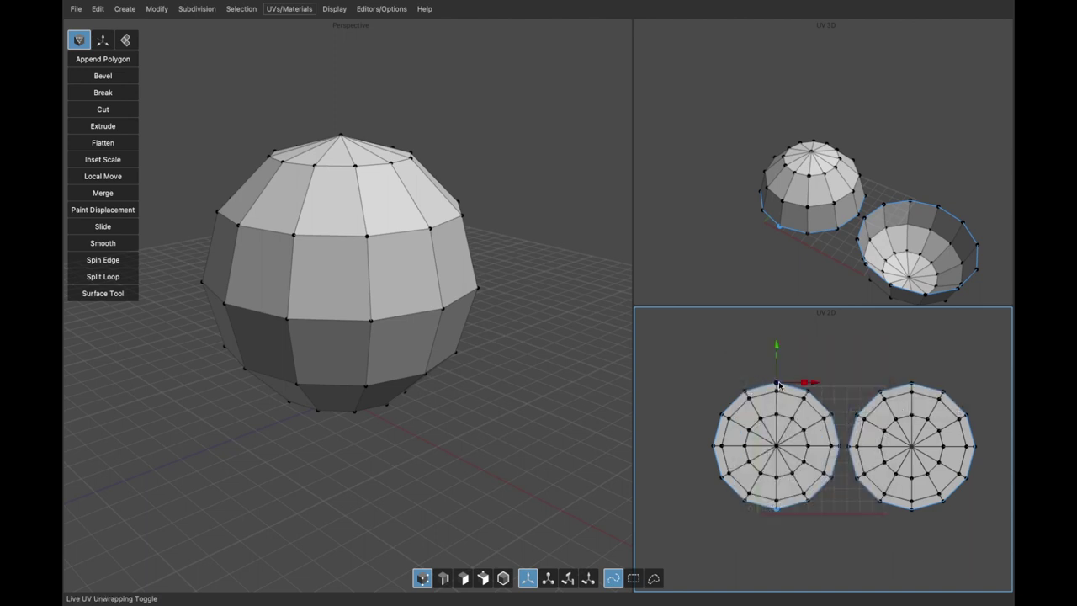
Reshape the upper-half UV piece by moving its topmost pinned vertex up and left, and try moving an unpinned rim vertex
{"action": "left_click_drag", "start_coordinate": [778, 384], "coordinate": [754, 368]}
{"action": "left_click", "coordinate": [816, 396]}
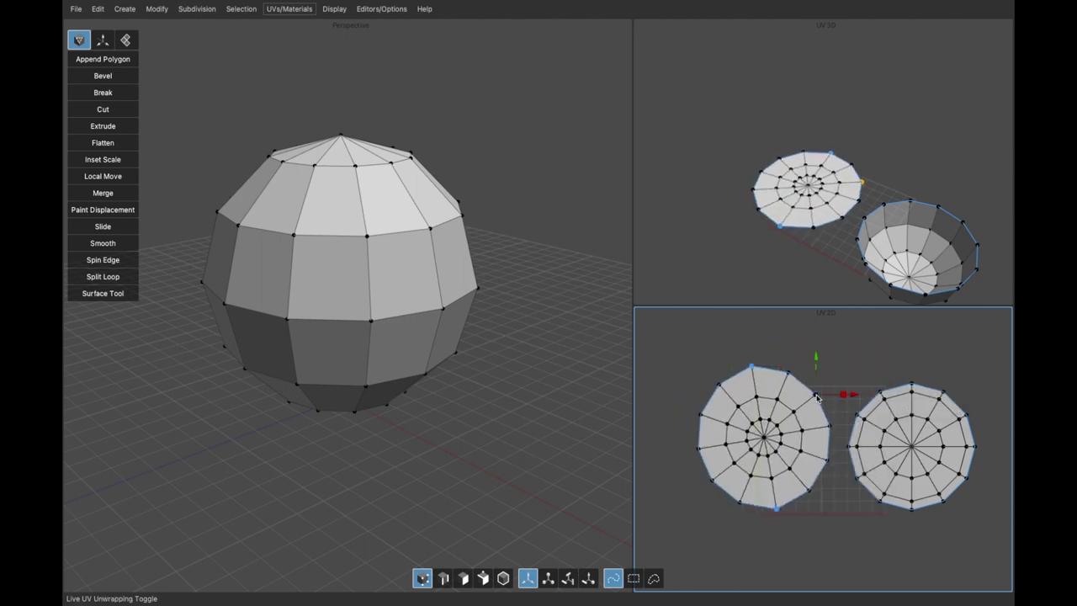
{"action": "mouse_move", "coordinate": [816, 398]}
{"action": "left_mouse_down"}
{"action": "mouse_move", "coordinate": [762, 431]}
{"action": "mouse_move", "coordinate": [868, 361]}
{"action": "mouse_move", "coordinate": [767, 364]}
{"action": "mouse_move", "coordinate": [860, 399]}
{"action": "mouse_move", "coordinate": [831, 375]}
{"action": "mouse_move", "coordinate": [860, 397]}
{"action": "mouse_move", "coordinate": [801, 443]}
{"action": "mouse_move", "coordinate": [877, 371]}
{"action": "mouse_move", "coordinate": [818, 432]}
{"action": "mouse_move", "coordinate": [865, 431]}
{"action": "mouse_move", "coordinate": [799, 386]}
{"action": "mouse_move", "coordinate": [826, 385]}
{"action": "mouse_move", "coordinate": [848, 405]}
{"action": "mouse_move", "coordinate": [839, 385]}
{"action": "mouse_move", "coordinate": [787, 375]}
{"action": "mouse_move", "coordinate": [846, 405]}
{"action": "mouse_move", "coordinate": [835, 381]}
{"action": "mouse_move", "coordinate": [806, 388]}
{"action": "left_mouse_up"}
{"action": "mouse_move", "coordinate": [751, 367]}
{"action": "left_mouse_down"}
{"action": "mouse_move", "coordinate": [762, 385]}
{"action": "mouse_move", "coordinate": [754, 370]}
{"action": "left_mouse_up"}
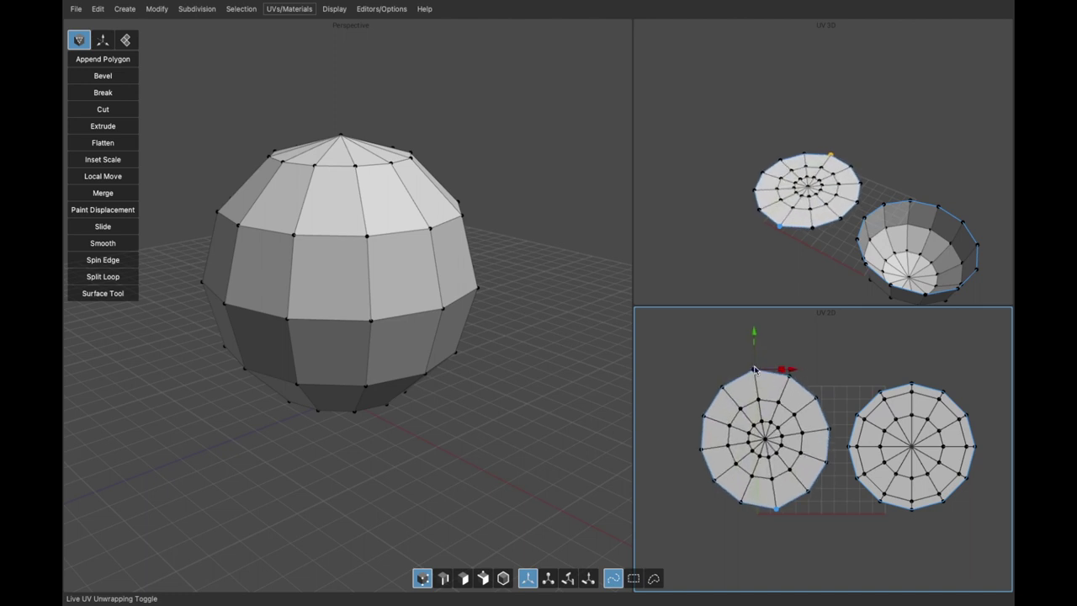
Break the upper-half UV piece along one radial line of edges from its outer rim to its centre
{"action": "key", "text": "2"}
{"action": "left_click", "coordinate": [815, 432]}
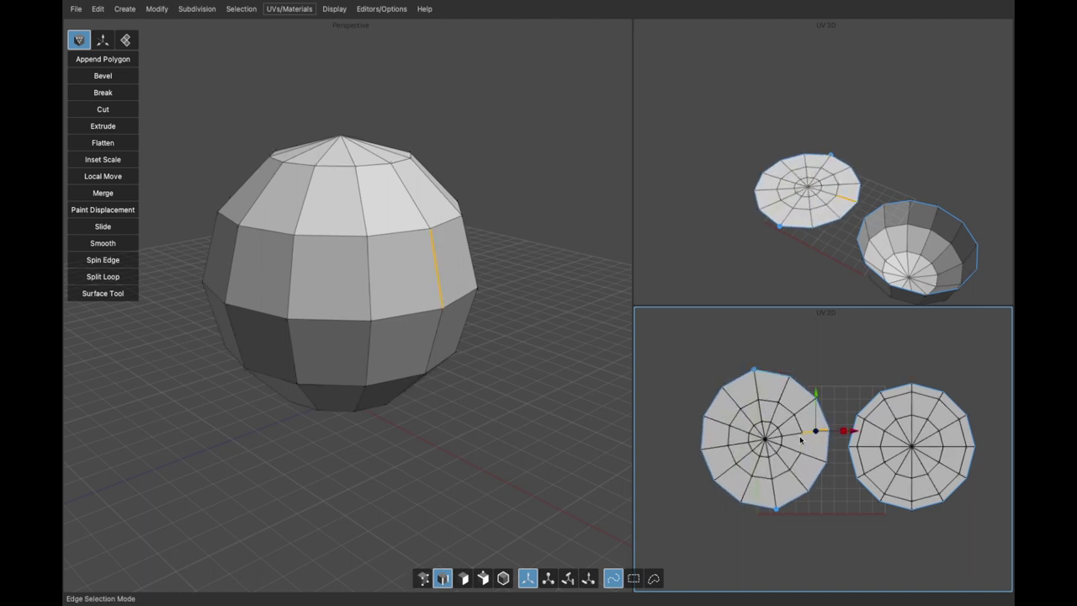
{"action": "left_click", "coordinate": [794, 438], "text": "shift"}
{"action": "left_click", "coordinate": [776, 439], "text": "shift"}
{"action": "key", "text": "b"}
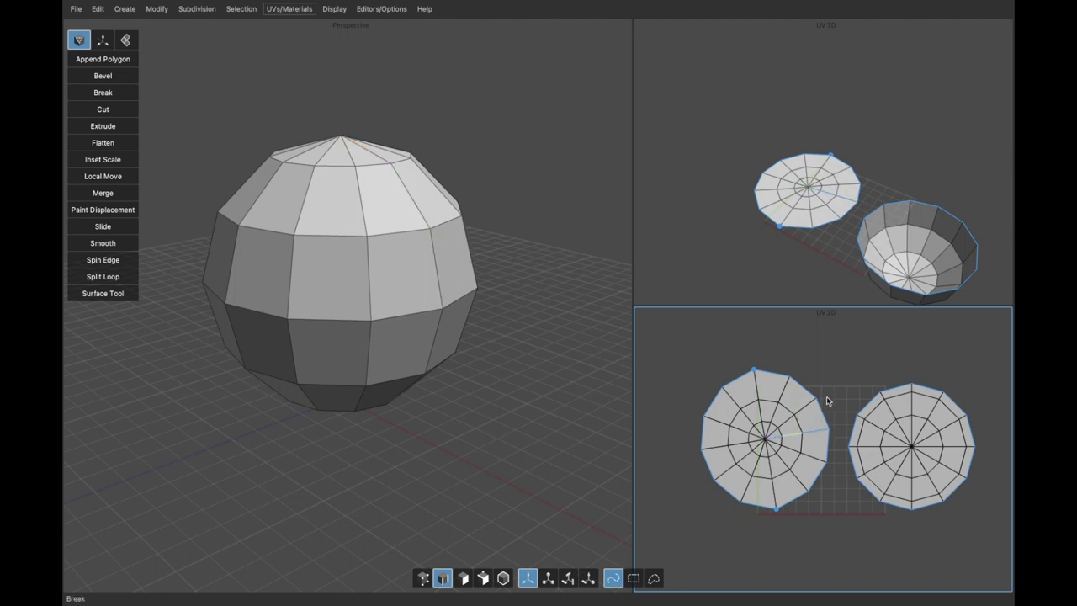
Move a rim vertex above the broken edges up and right so the upper-half UV piece unfolds, and clear the selection
{"action": "key", "text": "1"}
{"action": "left_click", "coordinate": [817, 400]}
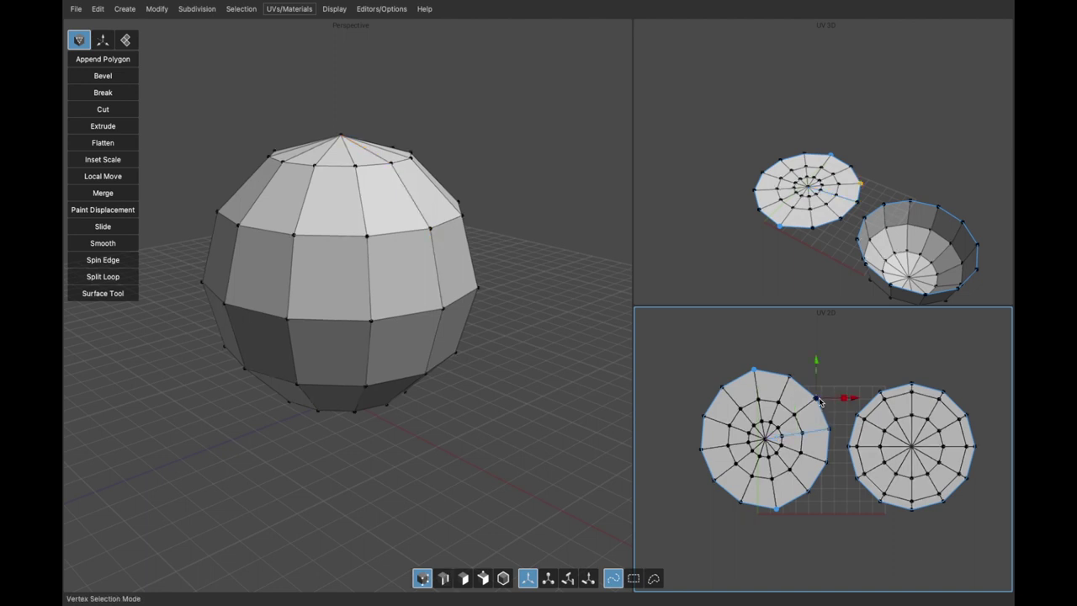
{"action": "left_click_drag", "start_coordinate": [816, 400], "coordinate": [832, 371]}
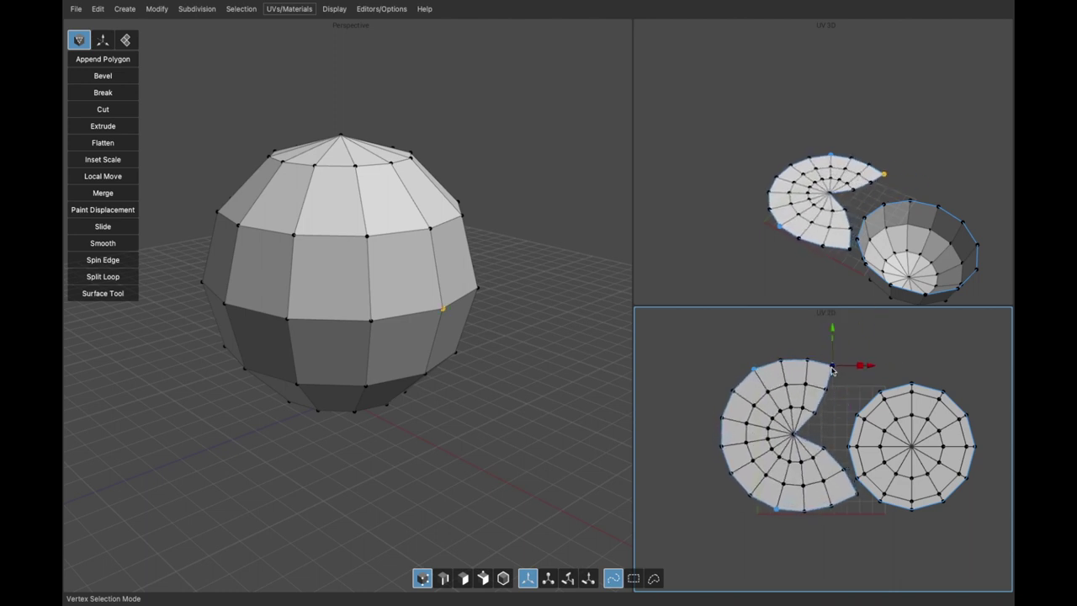
{"action": "left_click", "coordinate": [886, 369]}
Recreate the lower-half faces' UVs using LSCM Unwrapping and move the piece away from the upper-half piece
{"action": "key", "text": "g"}
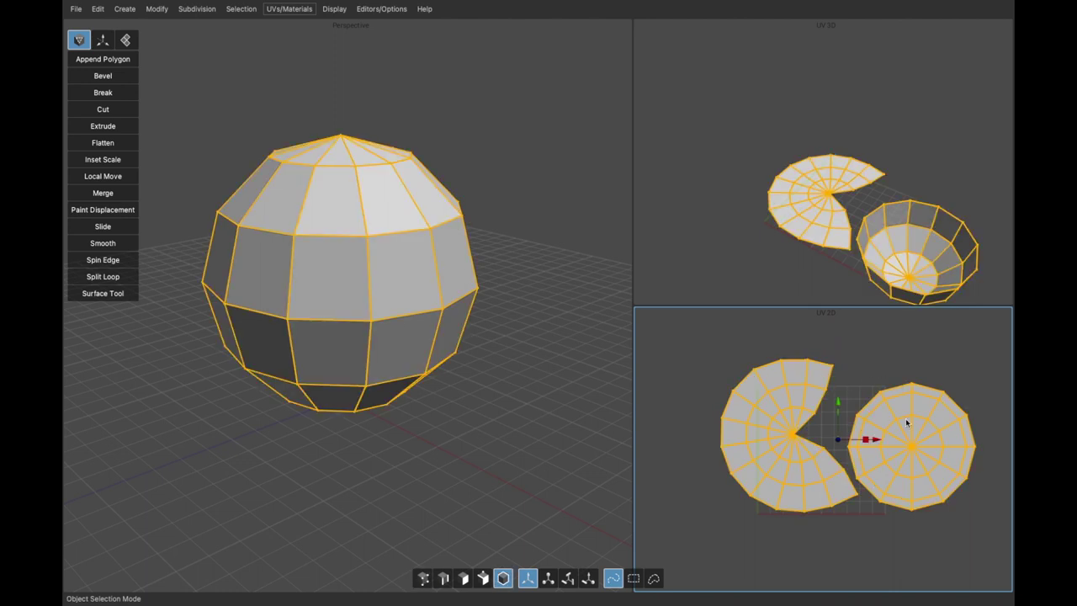
{"action": "key", "text": "3"}
{"action": "double_click", "coordinate": [905, 418]}
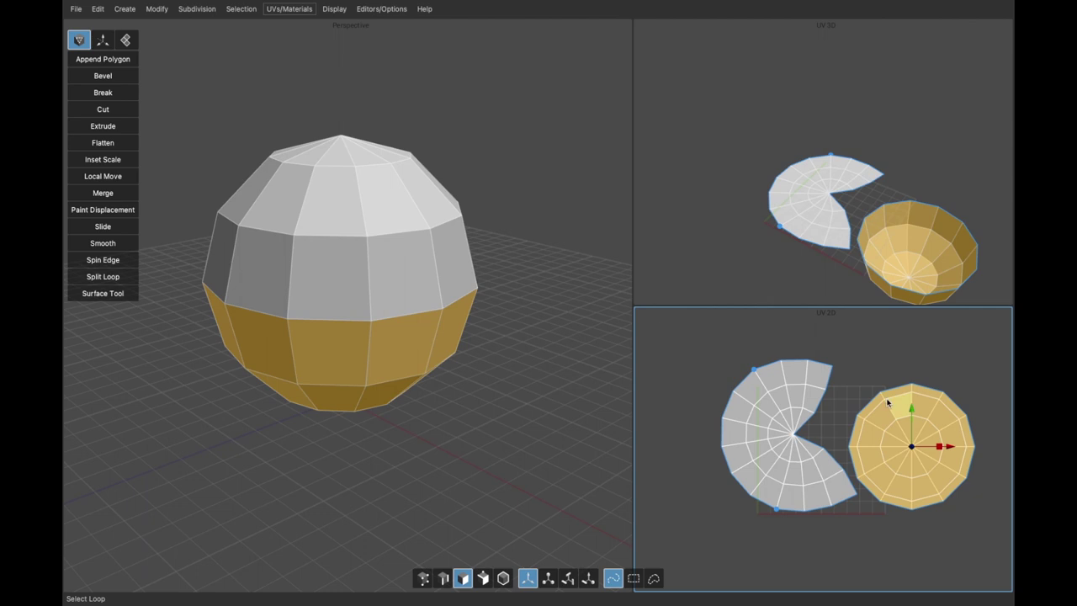
{"action": "left_click", "coordinate": [298, 10]}
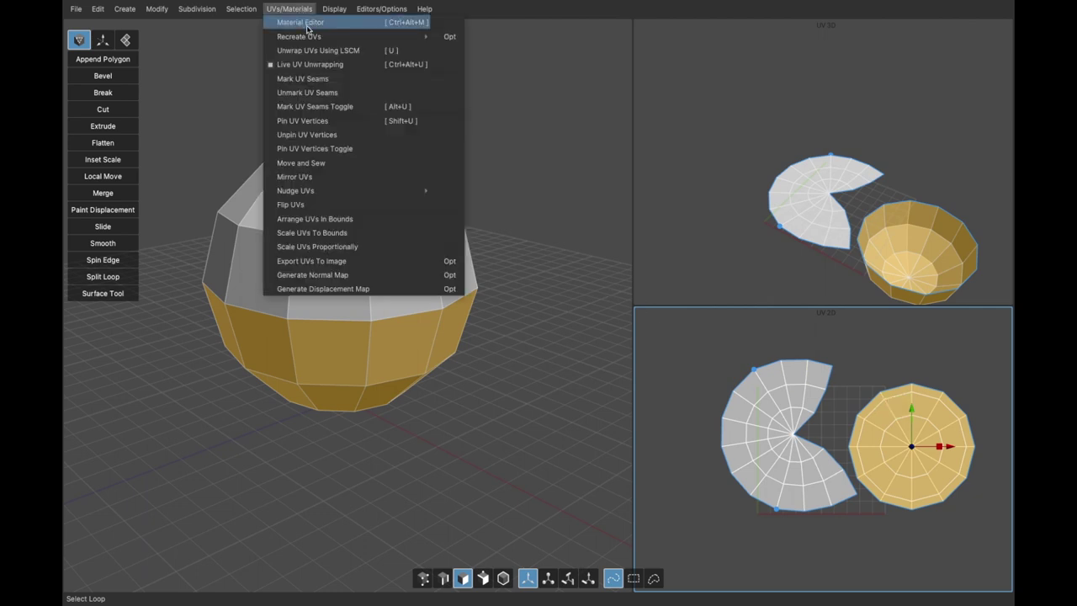
{"action": "mouse_move", "coordinate": [316, 36]}
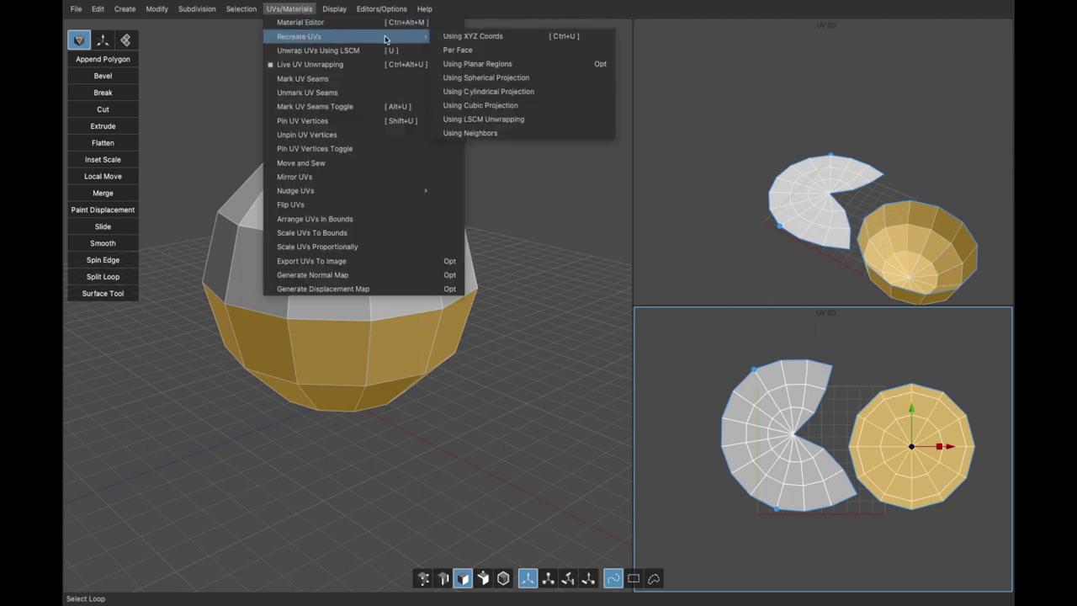
{"action": "left_click", "coordinate": [487, 118]}
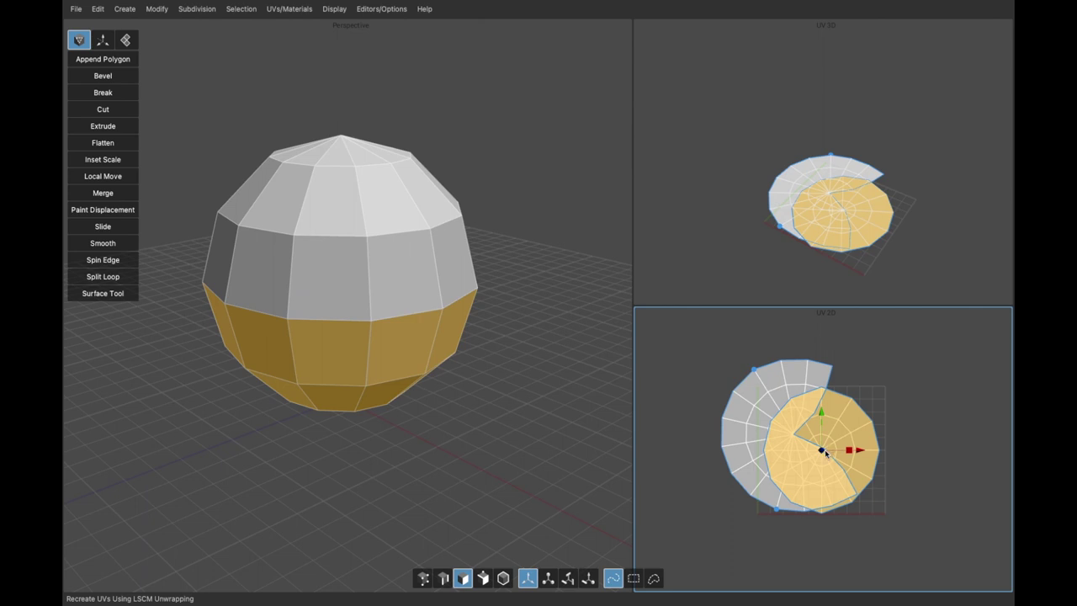
{"action": "left_click_drag", "start_coordinate": [825, 450], "coordinate": [903, 413]}
{"action": "key", "text": "a"}
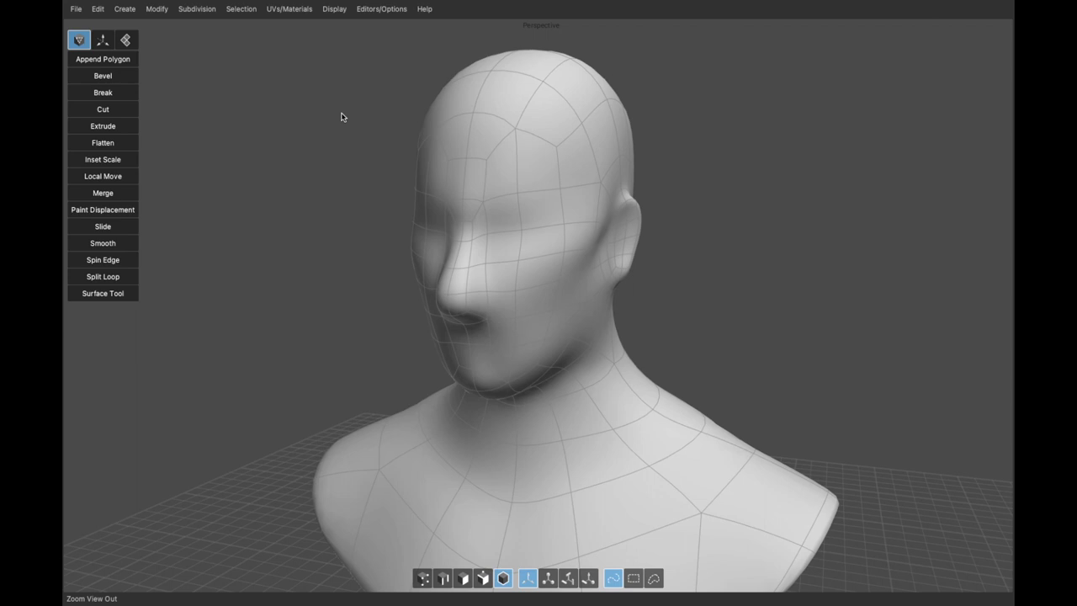
Try to assign a new keyboard shortcut to a modelling command, and cancel overwriting the one assigned to No Snapping
{"action": "left_click", "coordinate": [383, 10]}
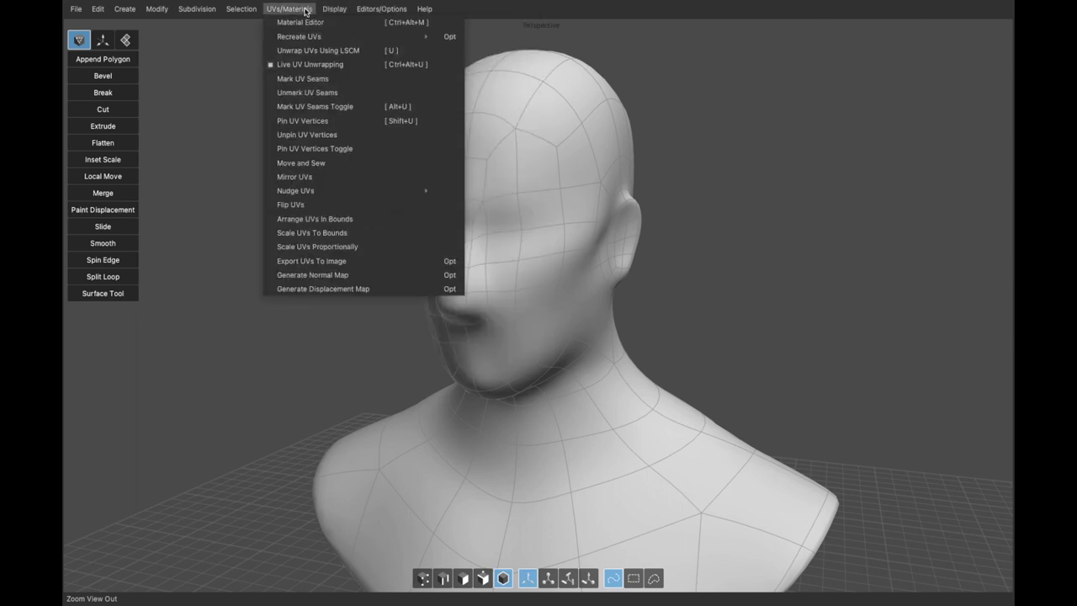
{"action": "mouse_move", "coordinate": [352, 8]}
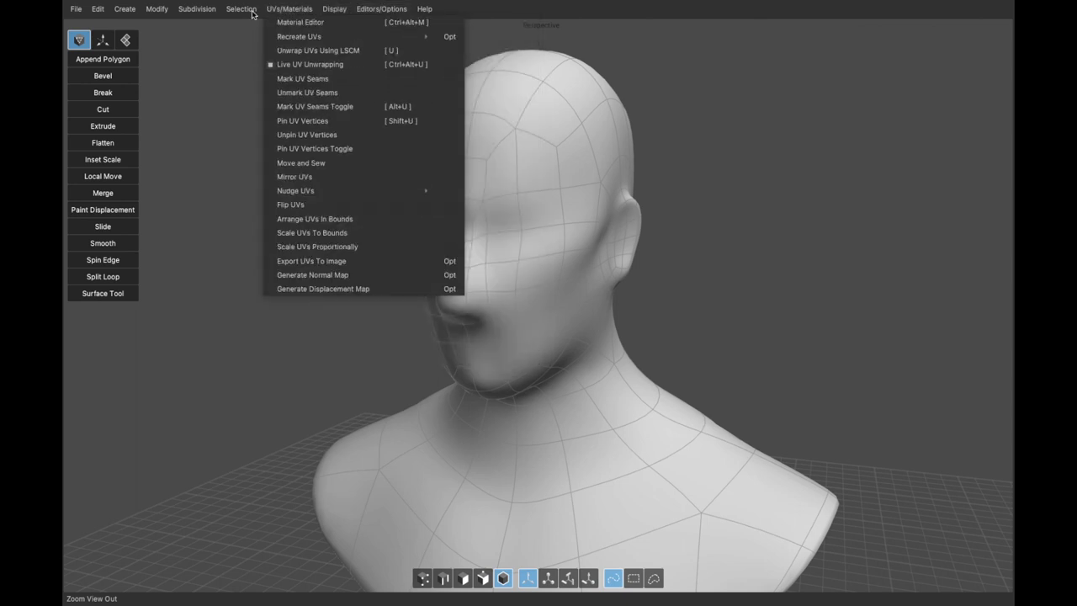
{"action": "mouse_move", "coordinate": [202, 10]}
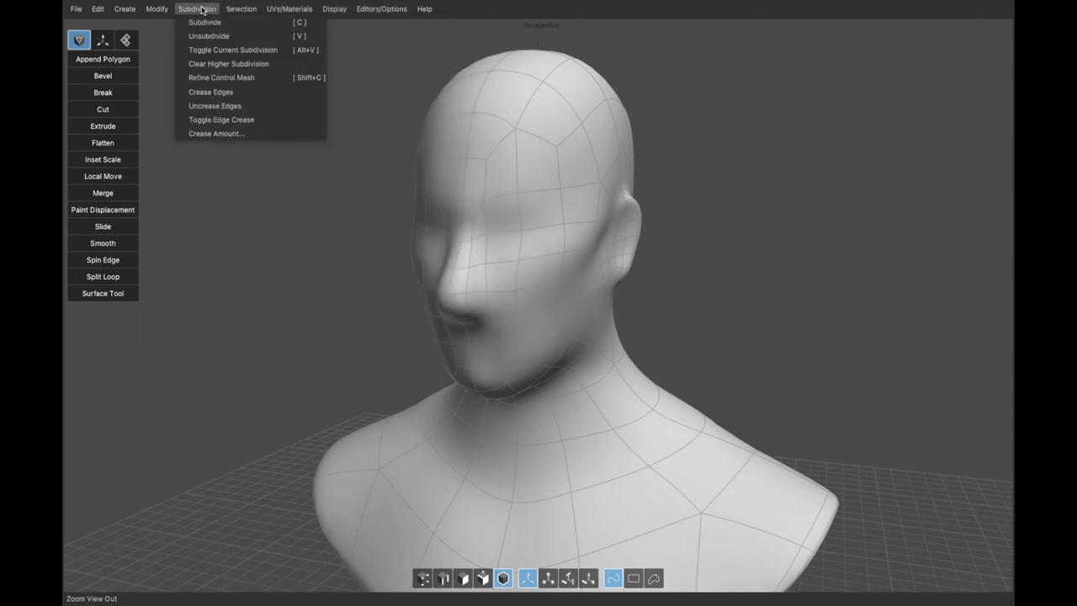
{"action": "mouse_move", "coordinate": [159, 10]}
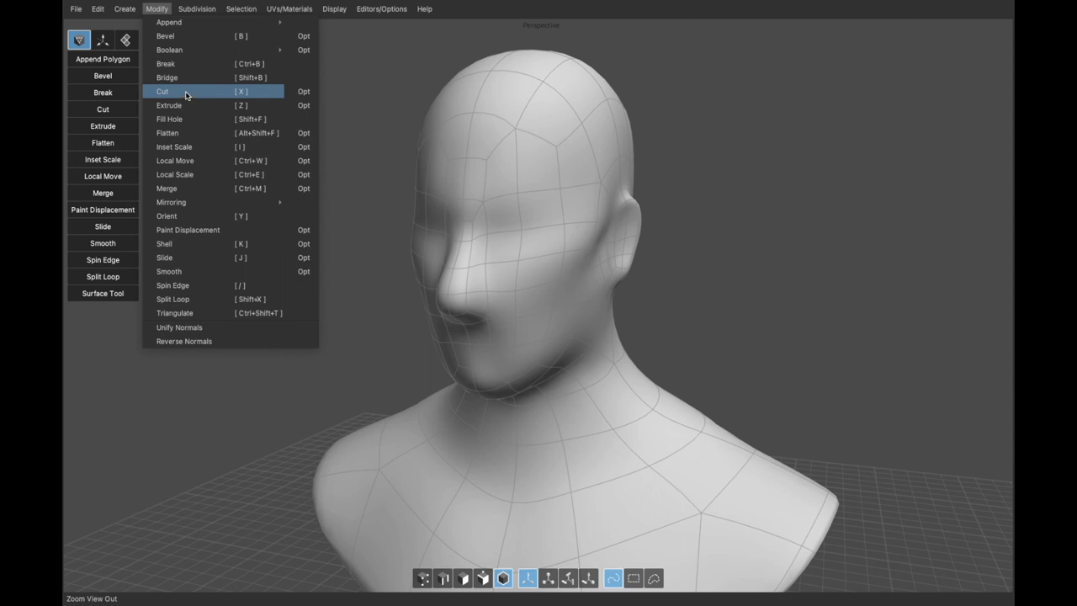
{"action": "key", "text": "c"}
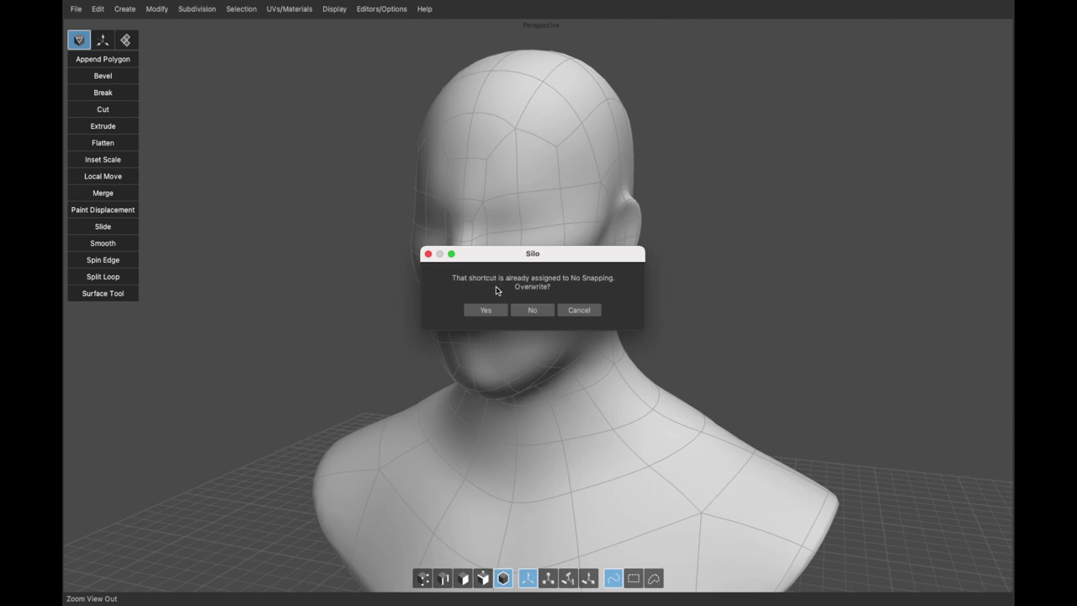
{"action": "left_click", "coordinate": [580, 315]}
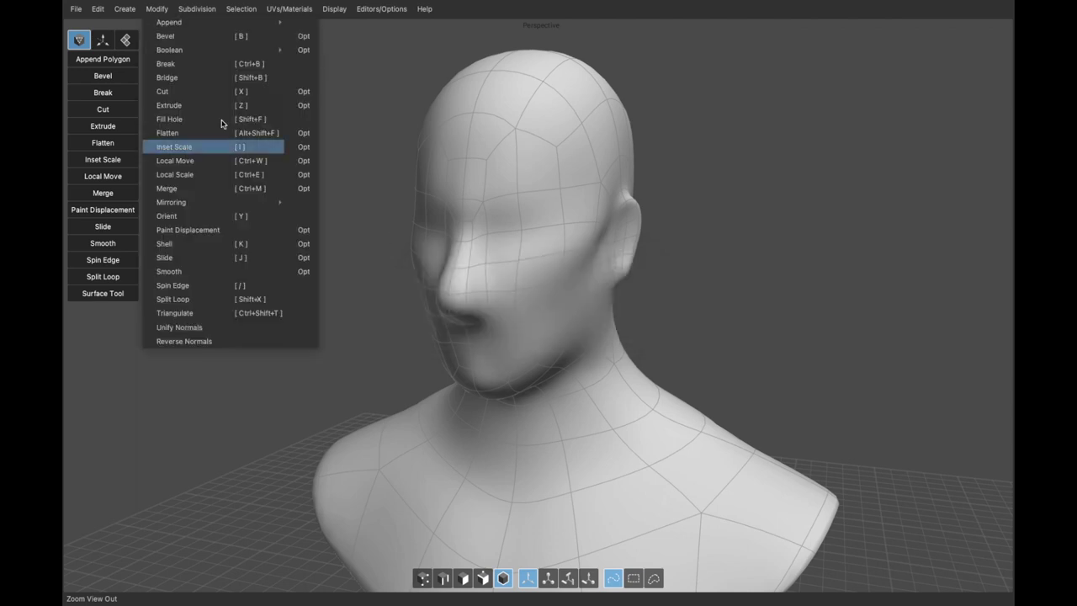
Open the Color Settings editor
{"action": "left_click", "coordinate": [188, 10]}
{"action": "left_click", "coordinate": [206, 10]}
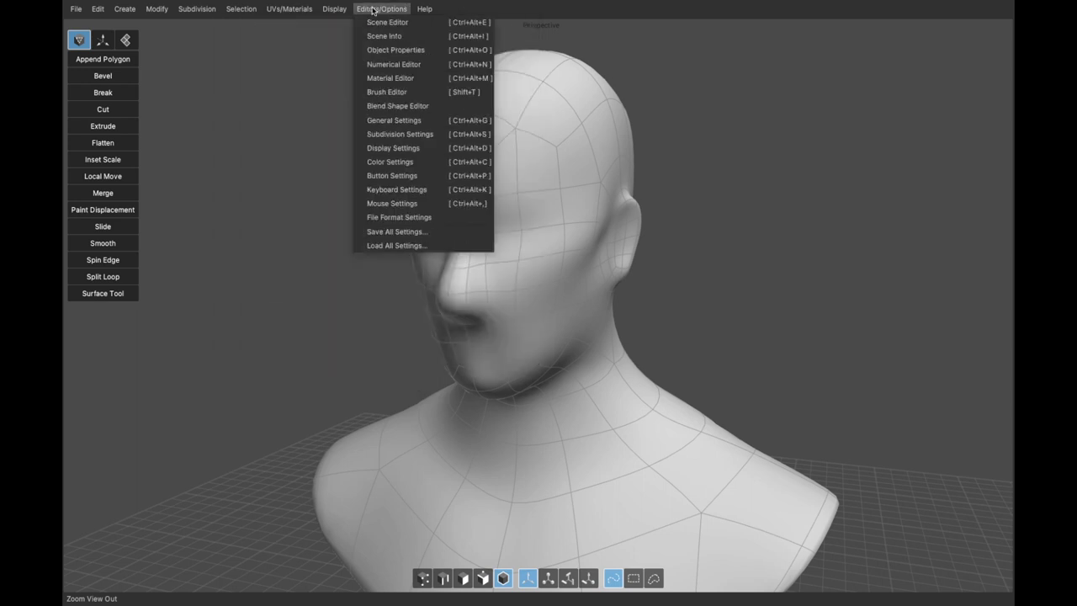
{"action": "left_click", "coordinate": [390, 161]}
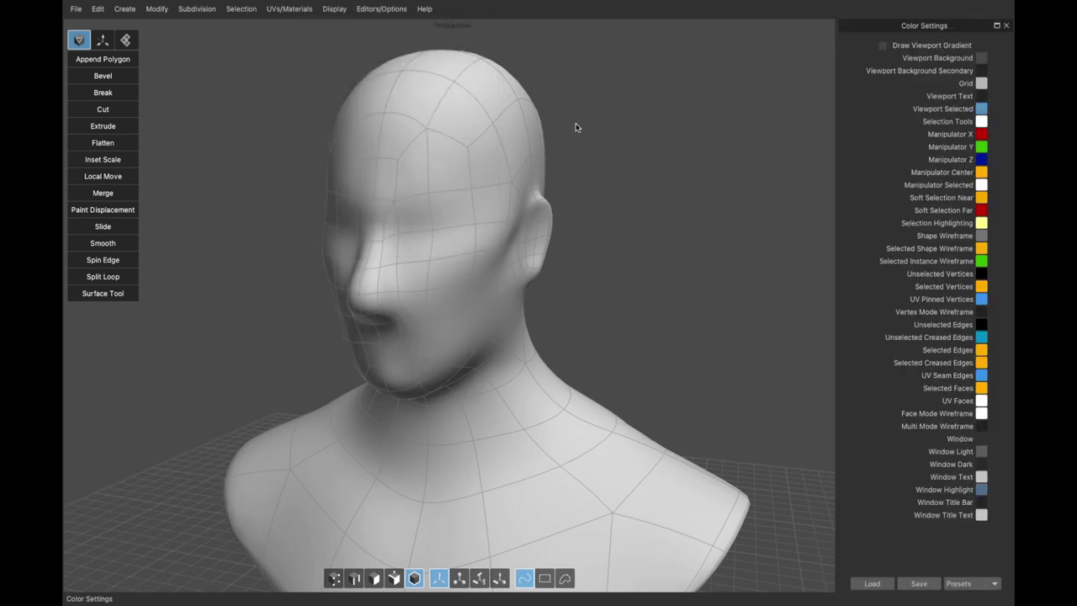
Load the Silo Black color preset over the current color settings
{"action": "left_click", "coordinate": [962, 583]}
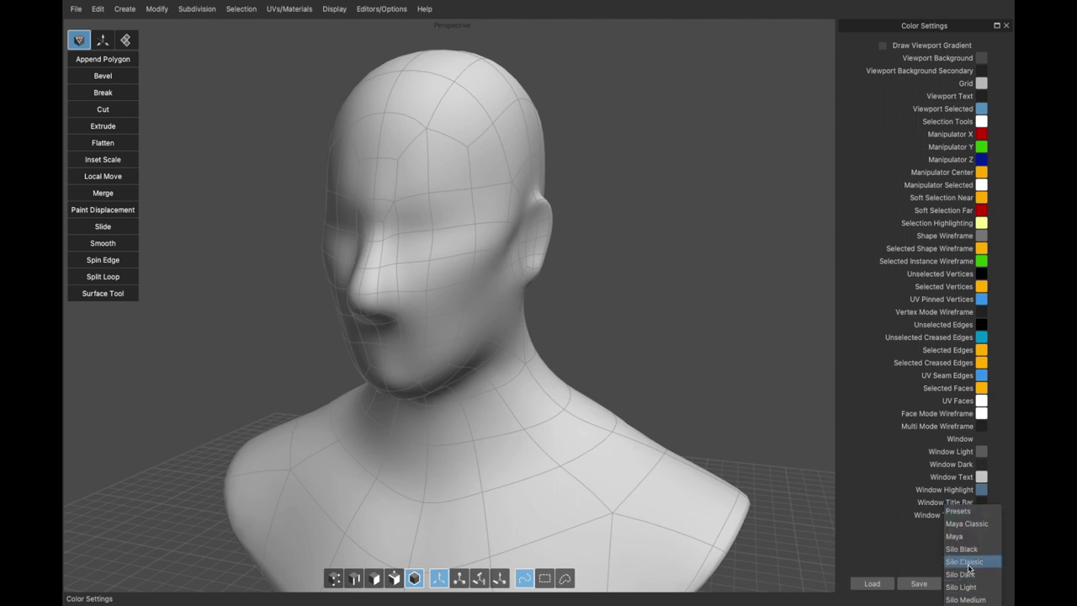
{"action": "left_click", "coordinate": [971, 550]}
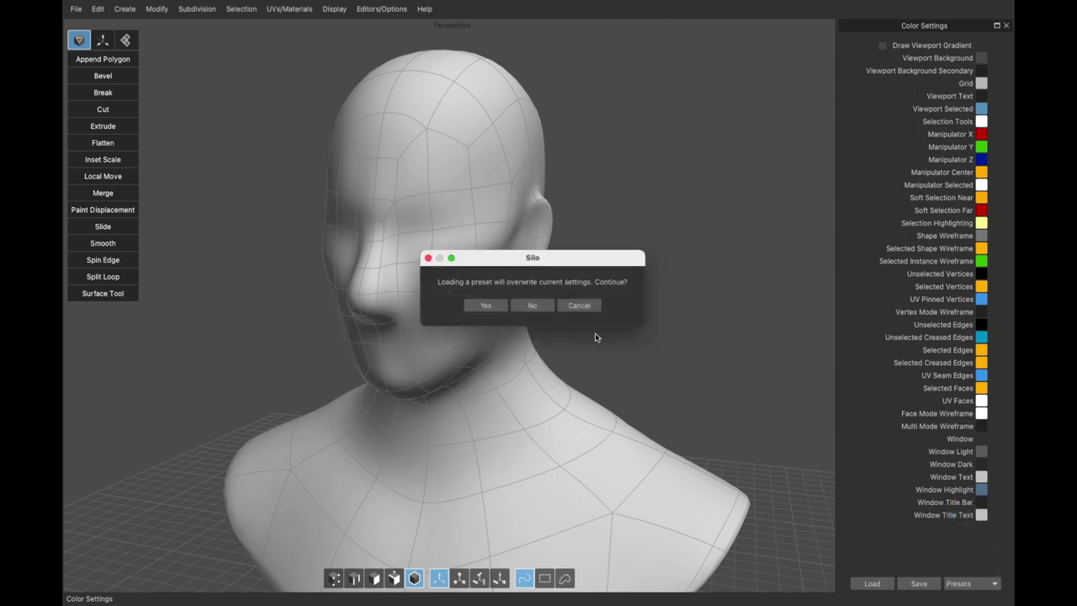
{"action": "left_click", "coordinate": [485, 307]}
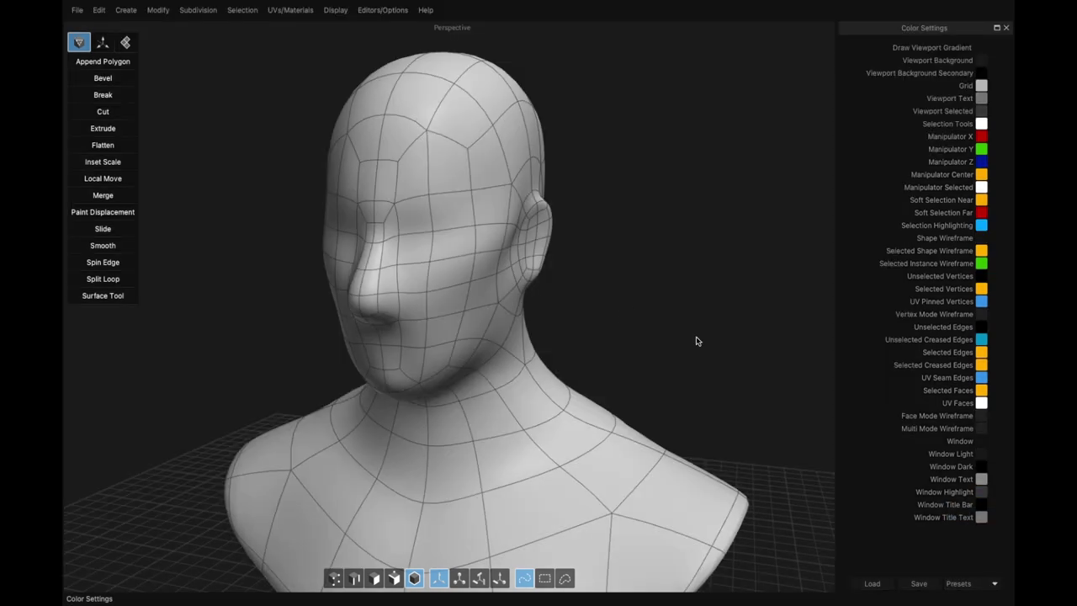
Load the Maya color preset over the current color settings
{"action": "left_click", "coordinate": [981, 585]}
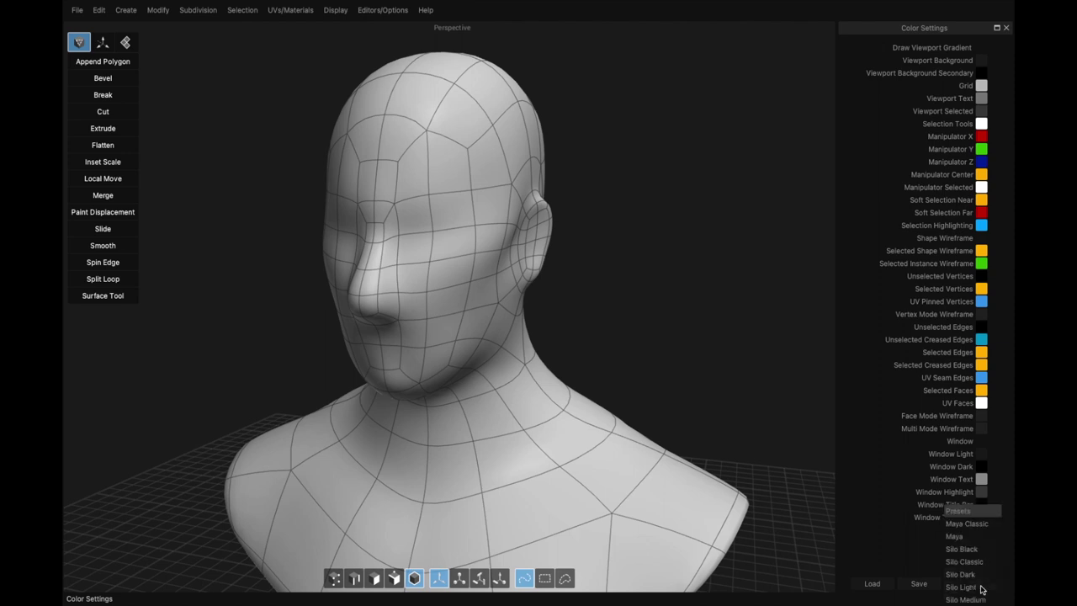
{"action": "left_click", "coordinate": [975, 538]}
{"action": "left_click", "coordinate": [485, 307]}
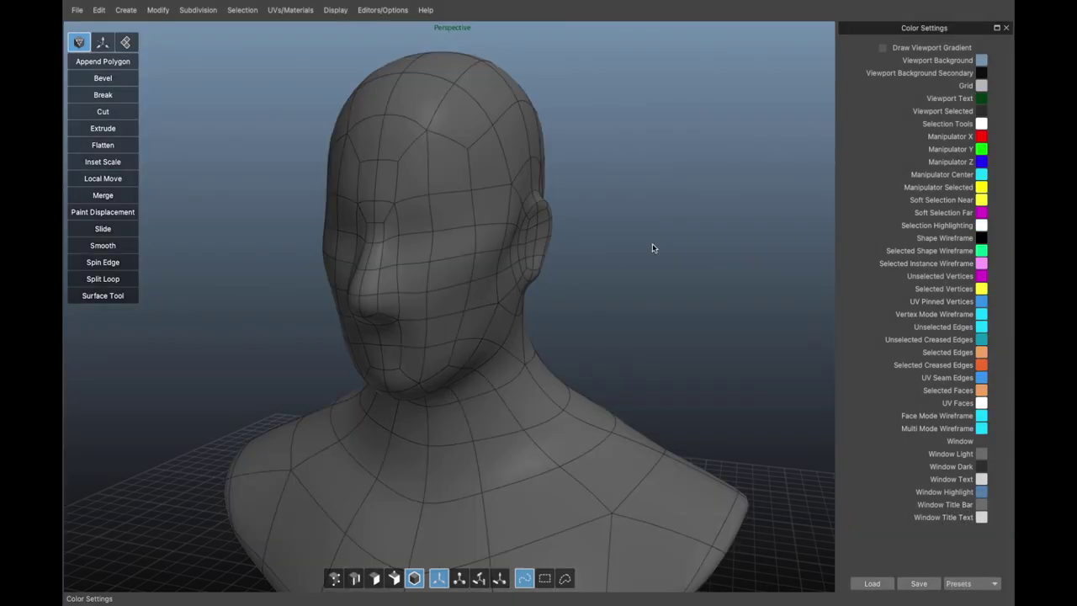
Load the Silo Light color preset and select the bust to view its wireframe in that scheme
{"action": "left_click", "coordinate": [961, 583]}
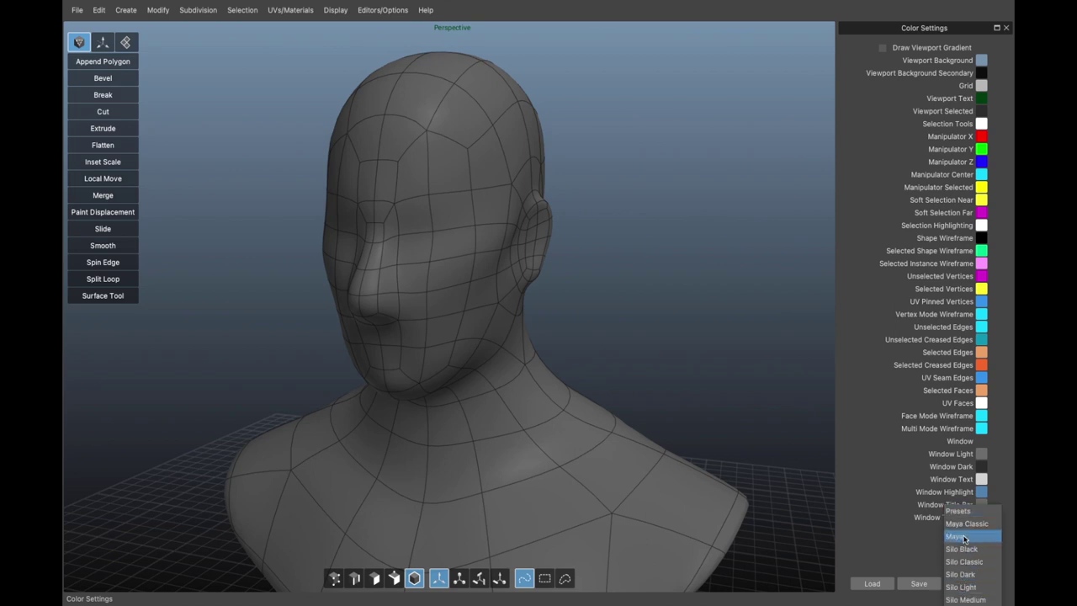
{"action": "left_click", "coordinate": [972, 588]}
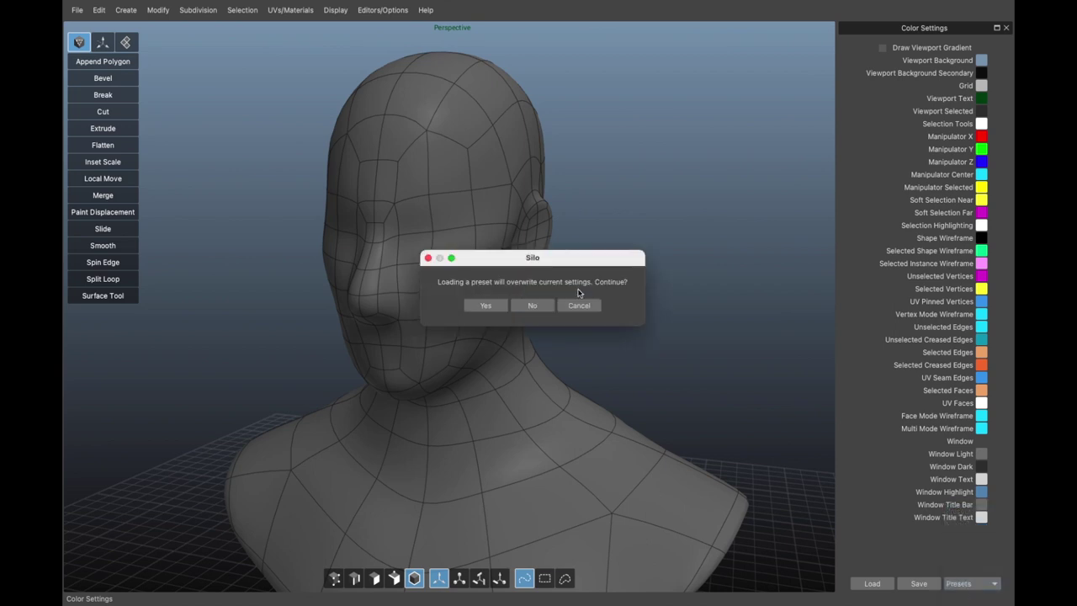
{"action": "left_click", "coordinate": [486, 308]}
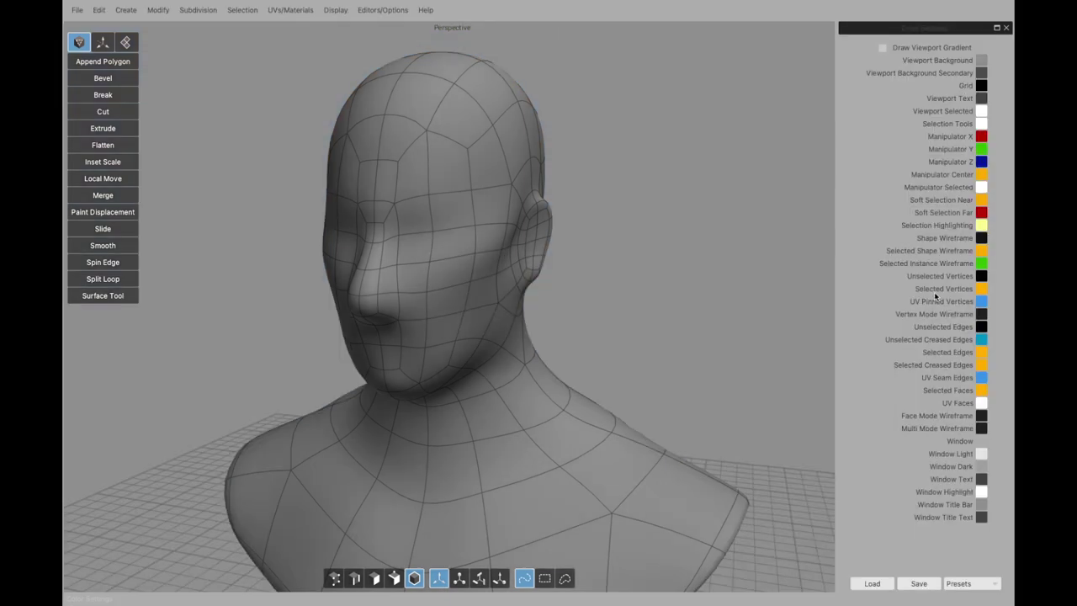
{"action": "left_click", "coordinate": [535, 408]}
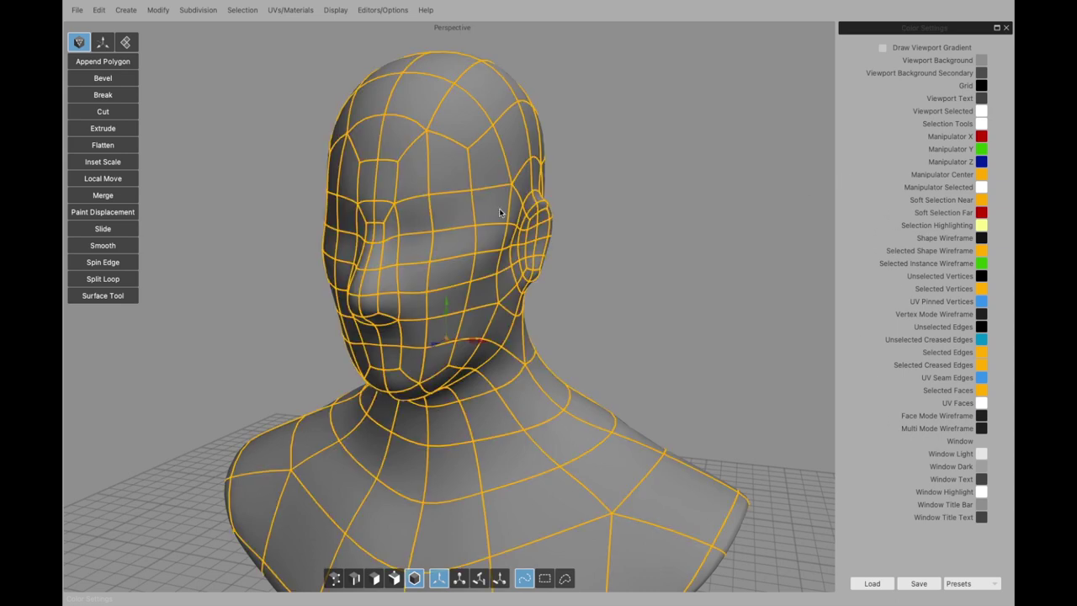
Load the Silo Dark color preset, deselect the bust, and close the Color Settings editor
{"action": "left_click", "coordinate": [976, 584]}
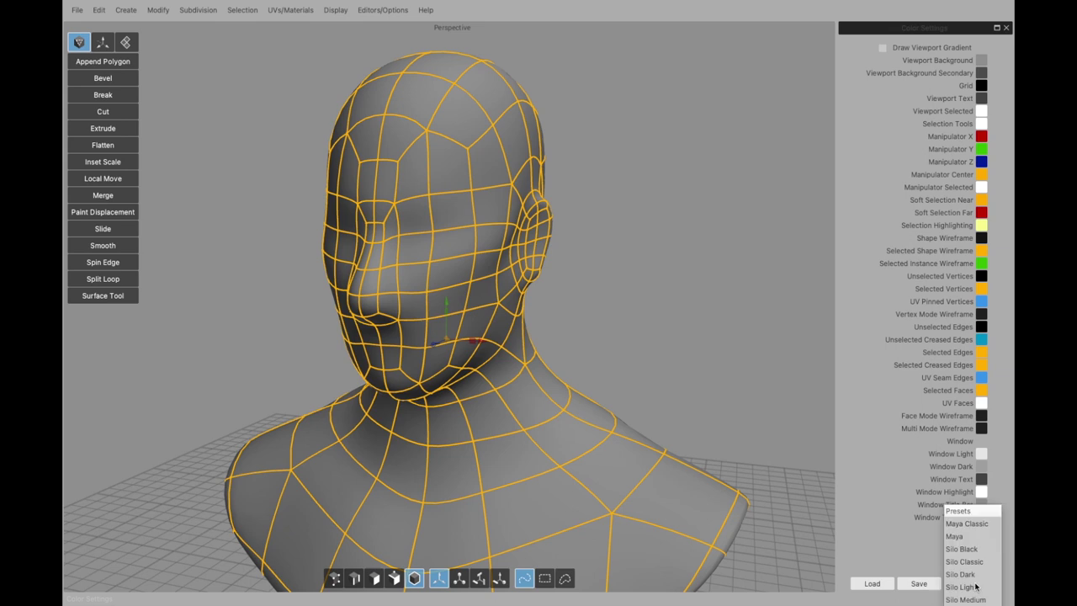
{"action": "left_click", "coordinate": [967, 574]}
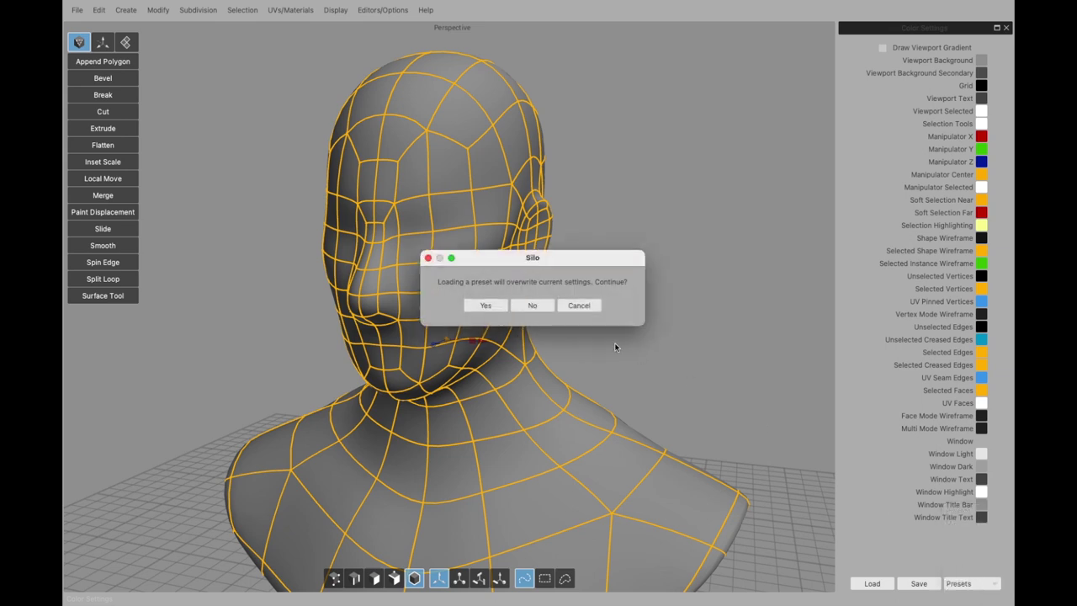
{"action": "left_click", "coordinate": [485, 306]}
{"action": "left_click", "coordinate": [705, 187]}
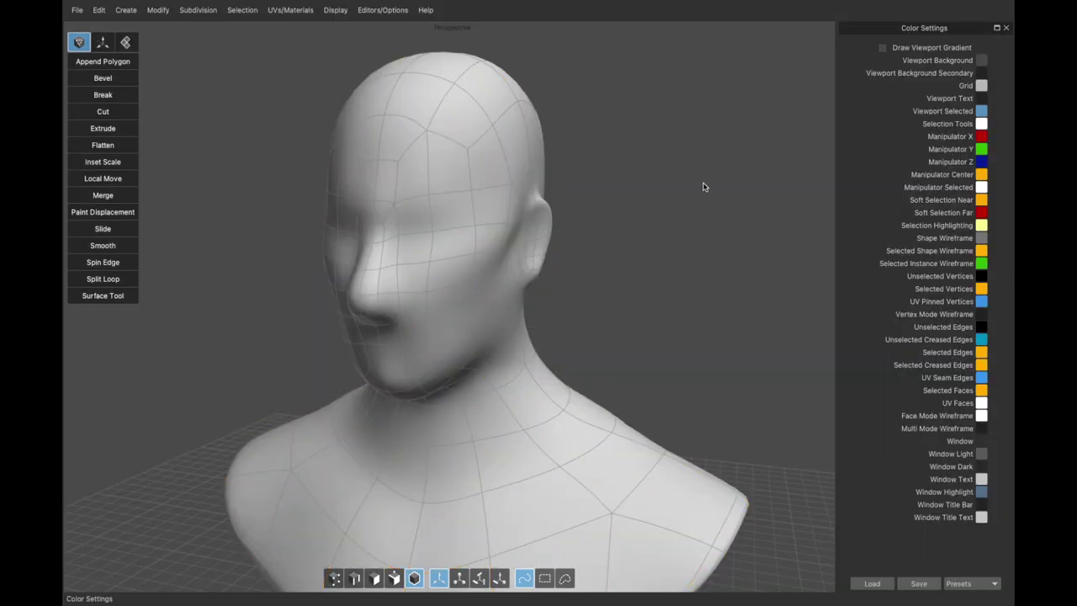
{"action": "left_click", "coordinate": [1007, 28]}
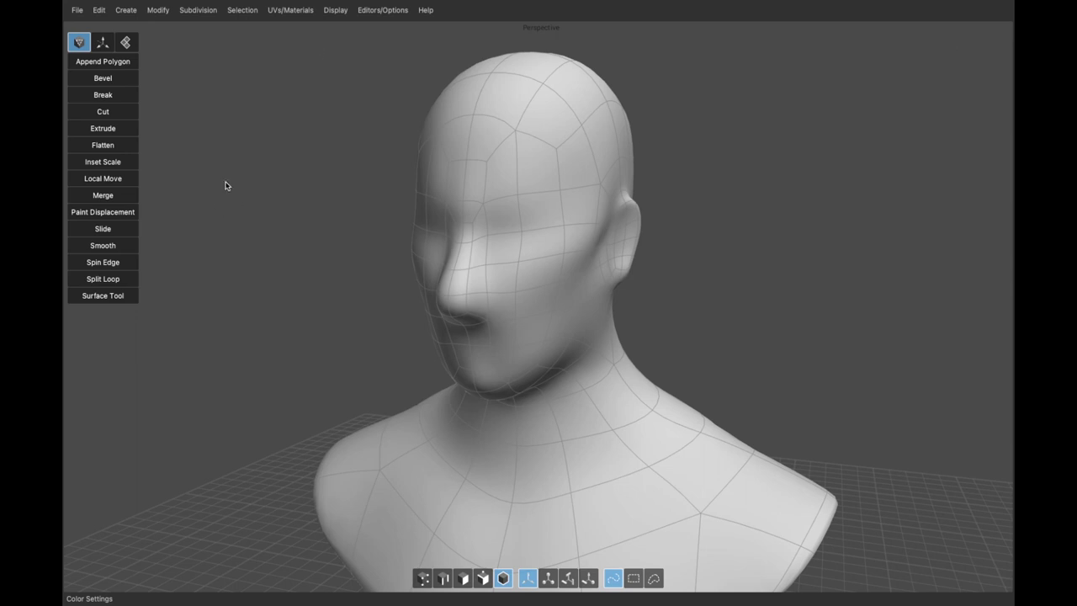
Look through the three pages of tool buttons, including the UV page, and return to the modelling tools page
{"action": "left_click", "coordinate": [101, 45]}
{"action": "left_click", "coordinate": [125, 45]}
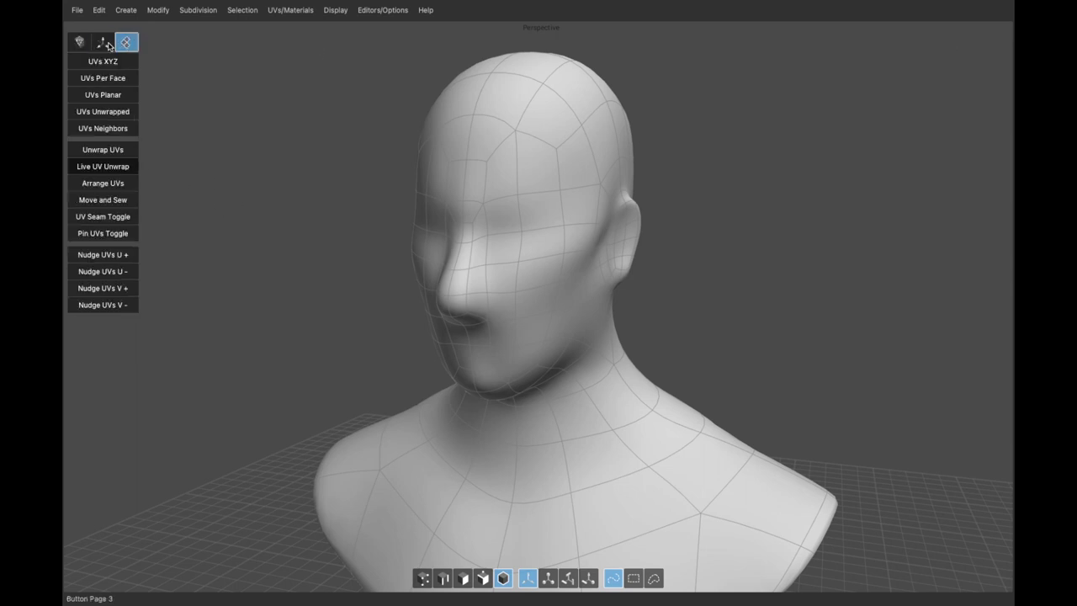
{"action": "left_click", "coordinate": [109, 45]}
{"action": "left_click", "coordinate": [85, 46]}
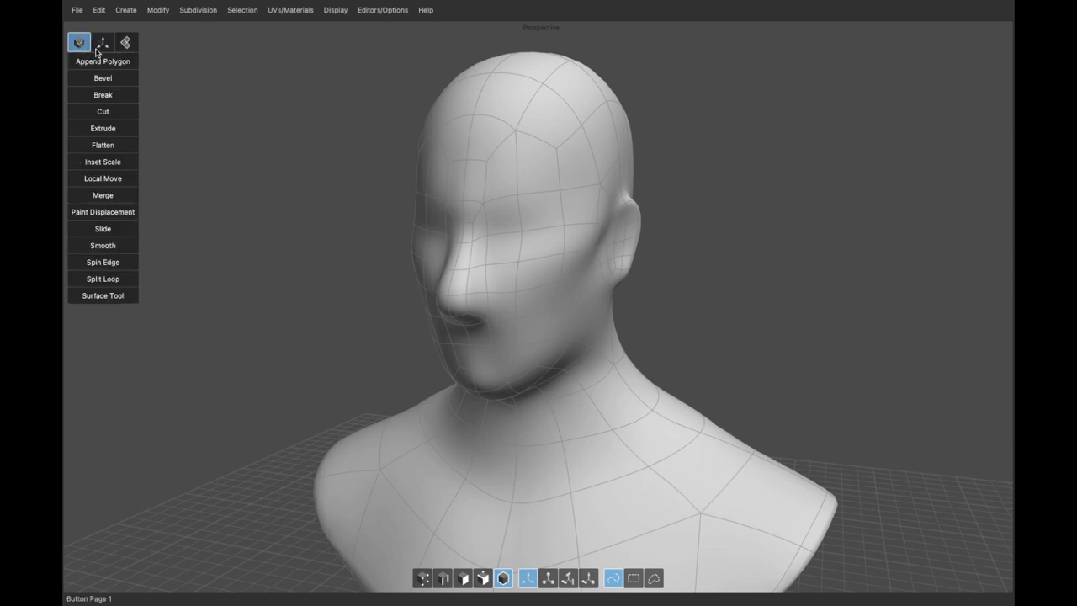
Open the Button Settings editor and collapse the Tabs group in its list of button pages
{"action": "left_click", "coordinate": [103, 48]}
{"action": "left_click", "coordinate": [81, 43]}
{"action": "left_click", "coordinate": [383, 10]}
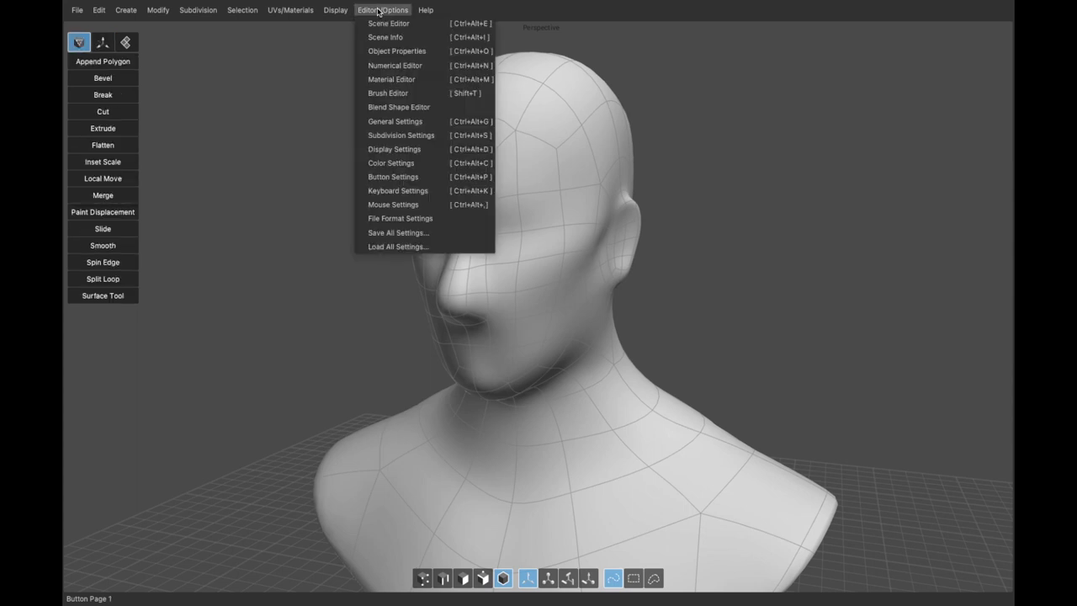
{"action": "left_click", "coordinate": [393, 177]}
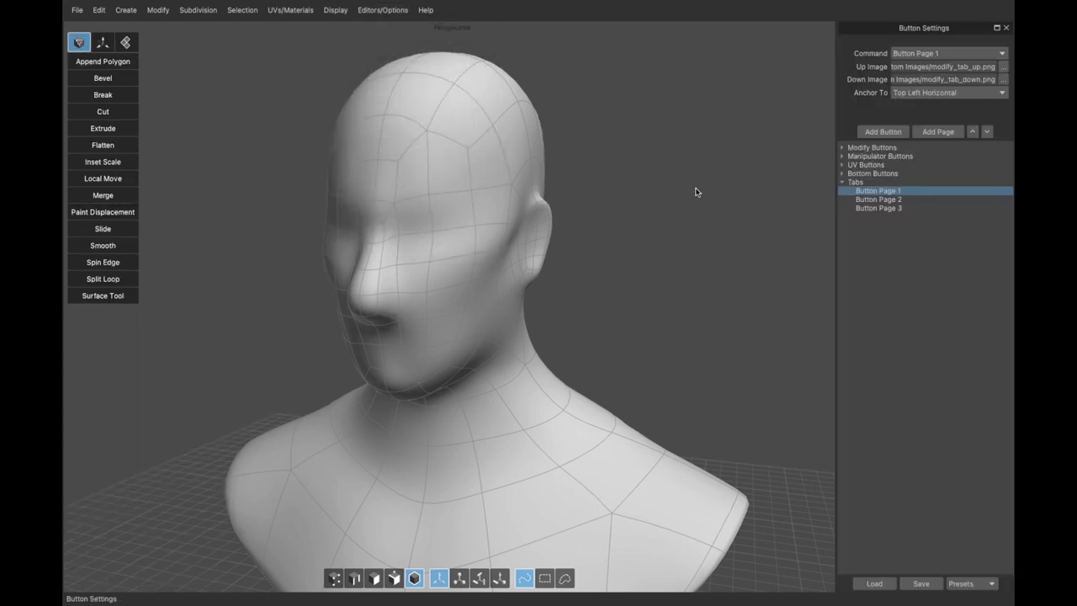
{"action": "left_click", "coordinate": [845, 185]}
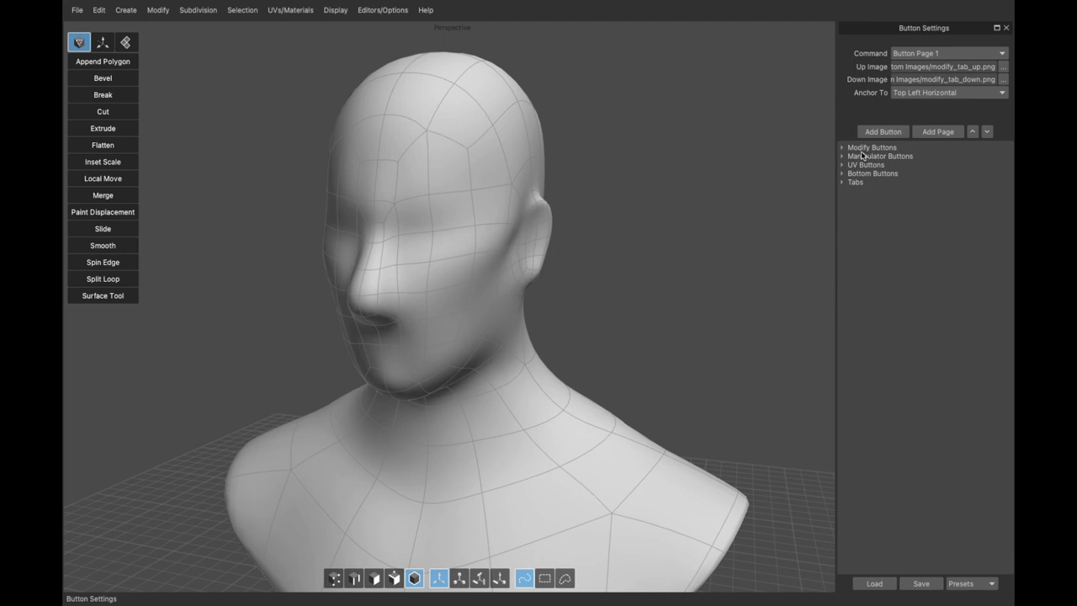
Look through the manipulator and UV button pages with Button Settings open, returning to the modelling tools page
{"action": "left_click", "coordinate": [104, 44]}
{"action": "left_click", "coordinate": [126, 43]}
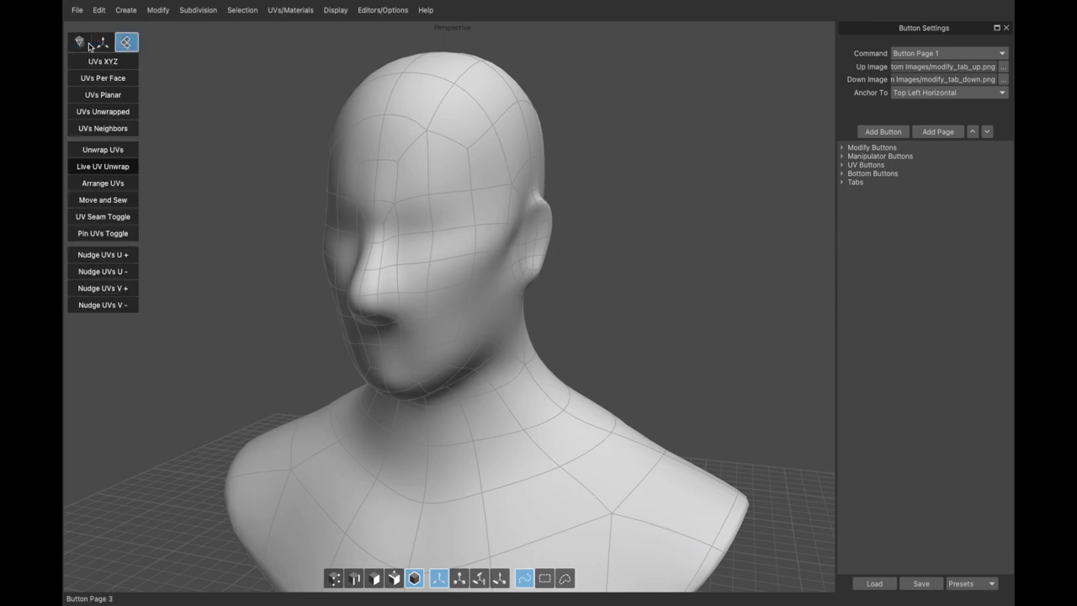
{"action": "left_click", "coordinate": [83, 45]}
{"action": "left_click", "coordinate": [104, 44]}
{"action": "left_click", "coordinate": [82, 44]}
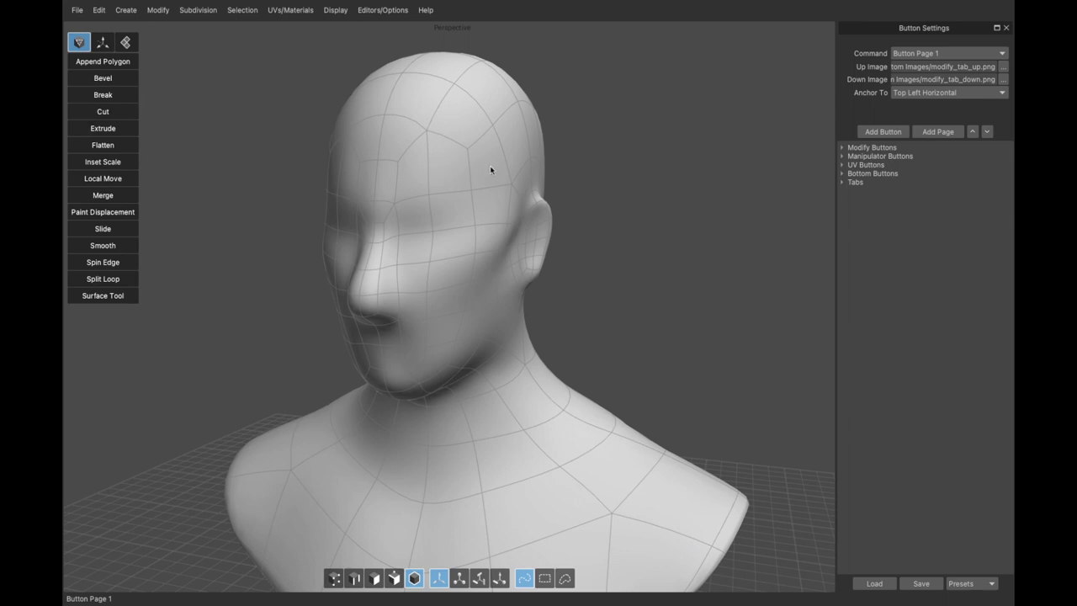
{"action": "left_click", "coordinate": [106, 45]}
{"action": "left_click", "coordinate": [78, 43]}
Load the Minimal button preset over the current button layout
{"action": "left_click", "coordinate": [963, 583]}
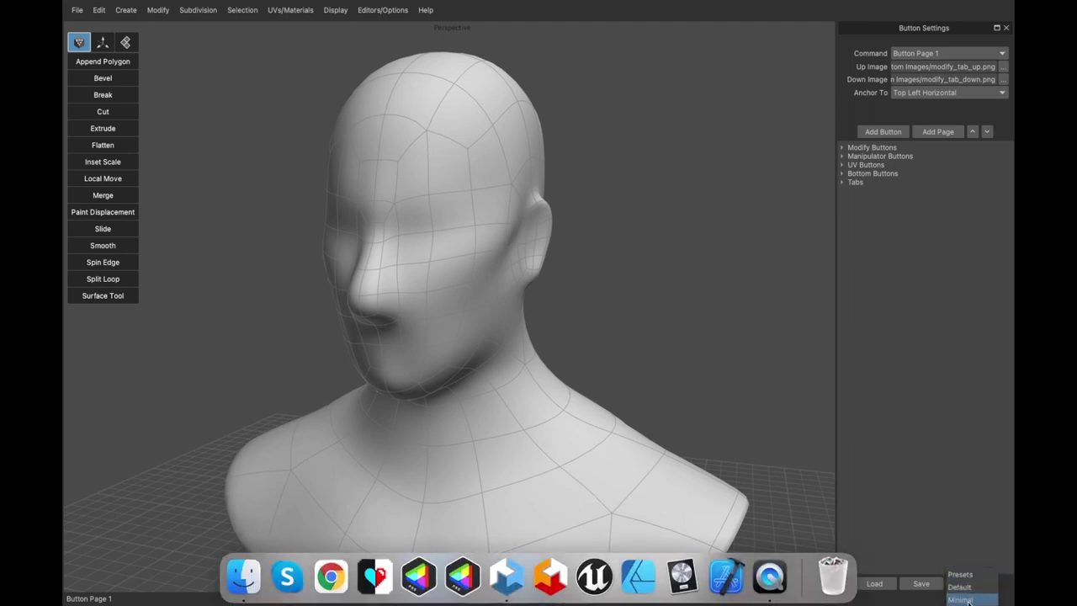
{"action": "left_click", "coordinate": [972, 598]}
{"action": "left_click", "coordinate": [486, 306]}
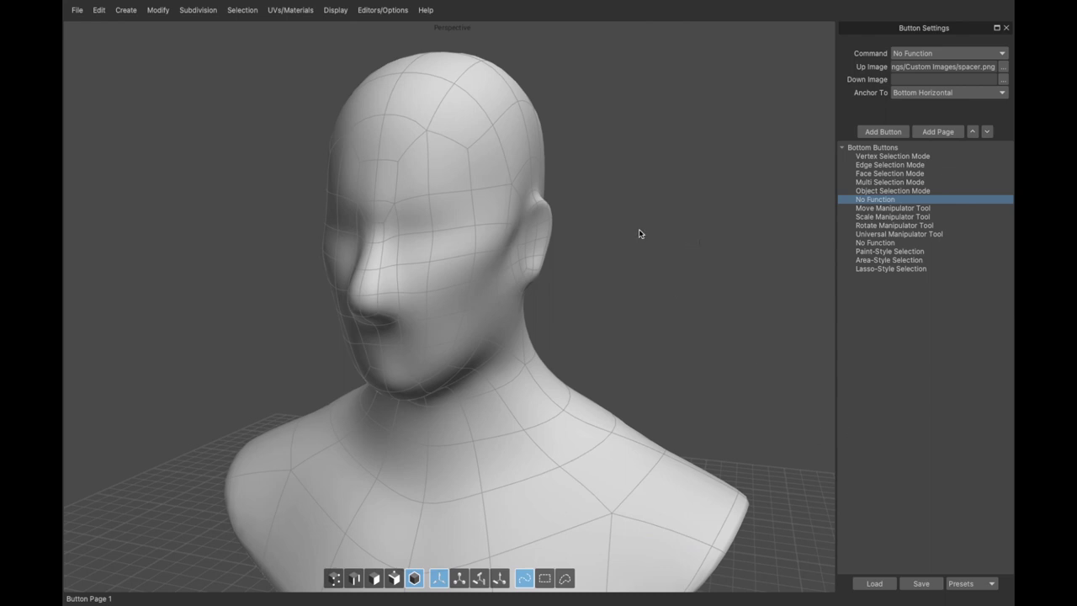
Load the Default button preset over the current layout and close the Button Settings editor
{"action": "left_click", "coordinate": [989, 584]}
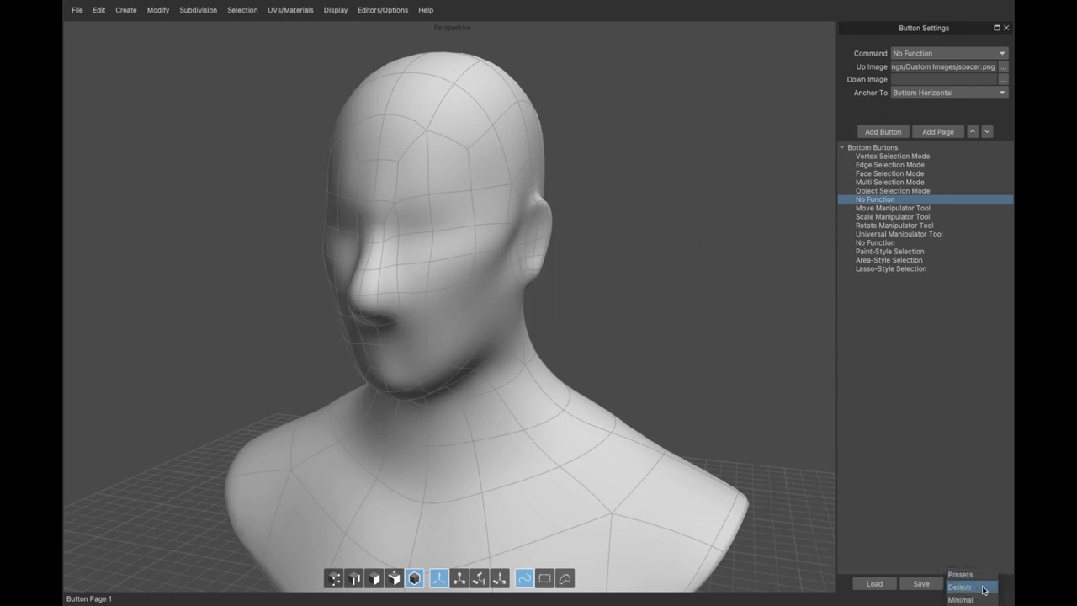
{"action": "left_click", "coordinate": [981, 593]}
{"action": "left_click", "coordinate": [497, 306]}
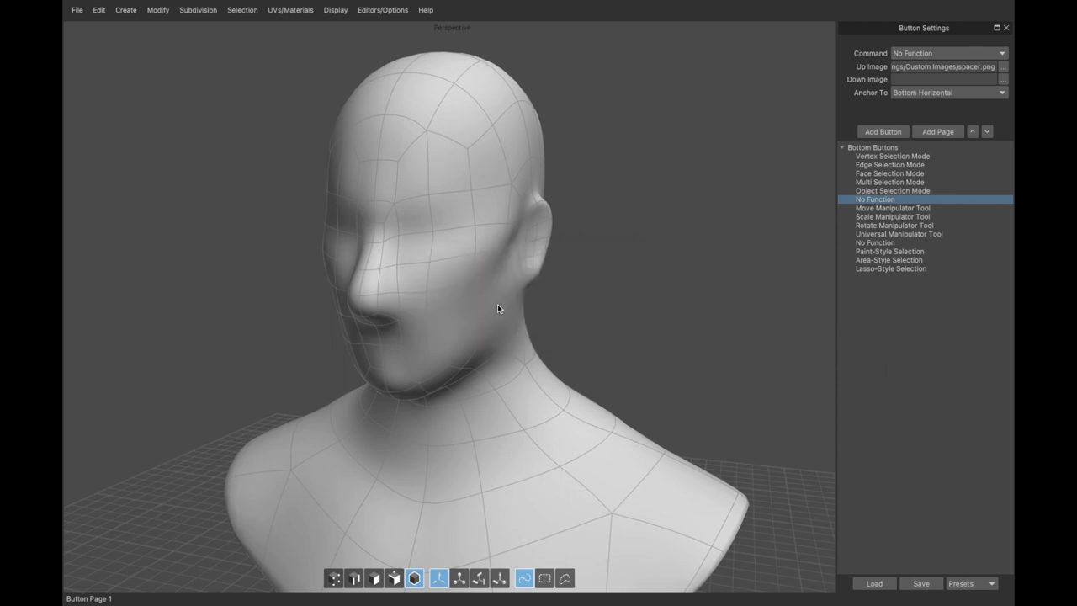
{"action": "left_click", "coordinate": [1005, 29]}
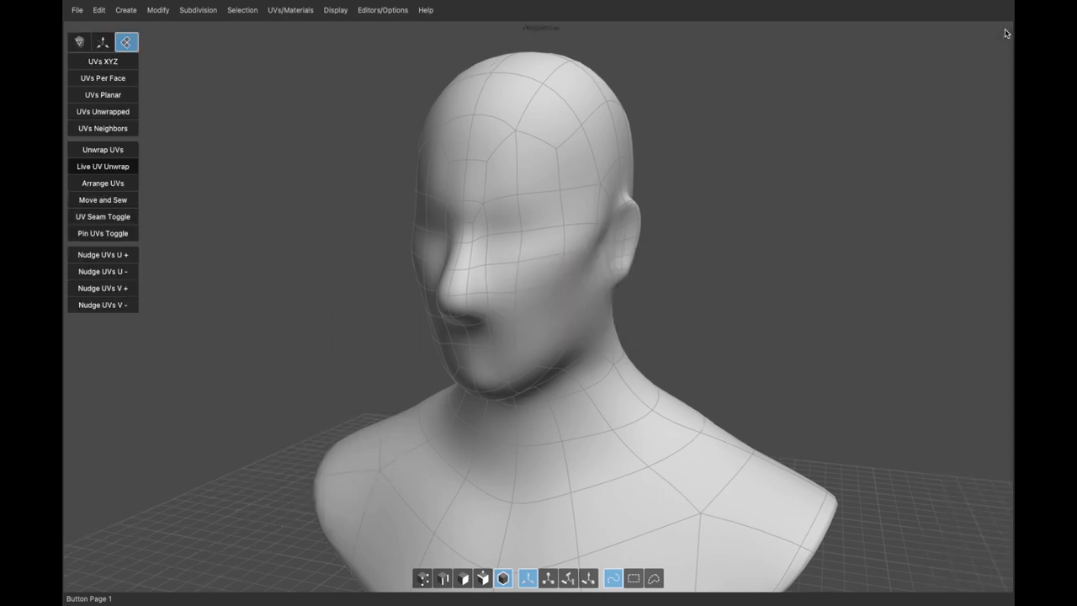
Examine the options in the Display Settings and Mouse Settings editors, including the left-button assignments, and close both
{"action": "left_click", "coordinate": [381, 11]}
{"action": "left_click", "coordinate": [388, 150]}
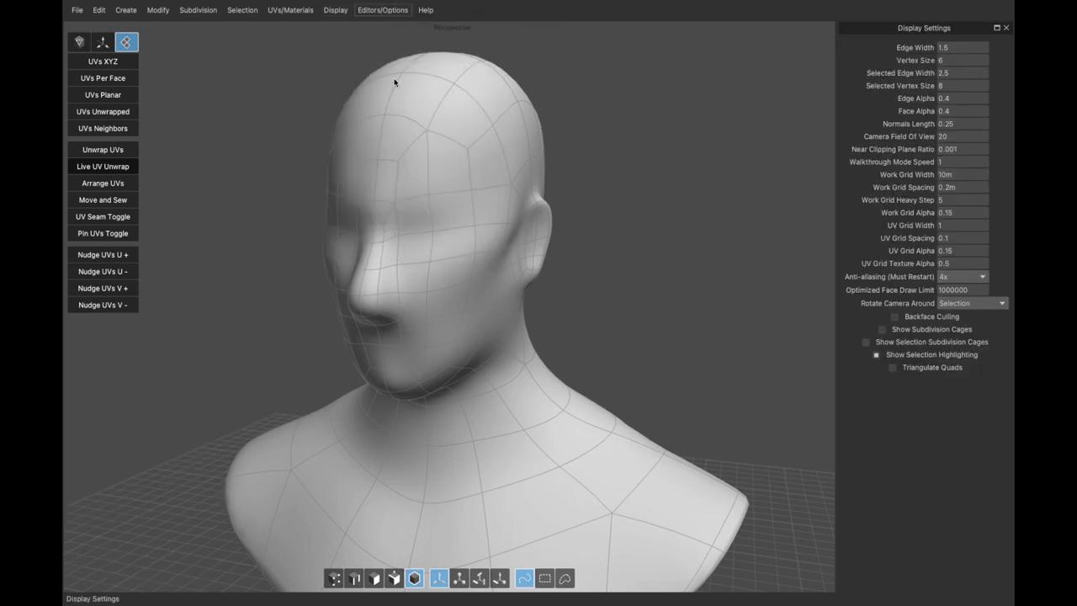
{"action": "left_click", "coordinate": [372, 13]}
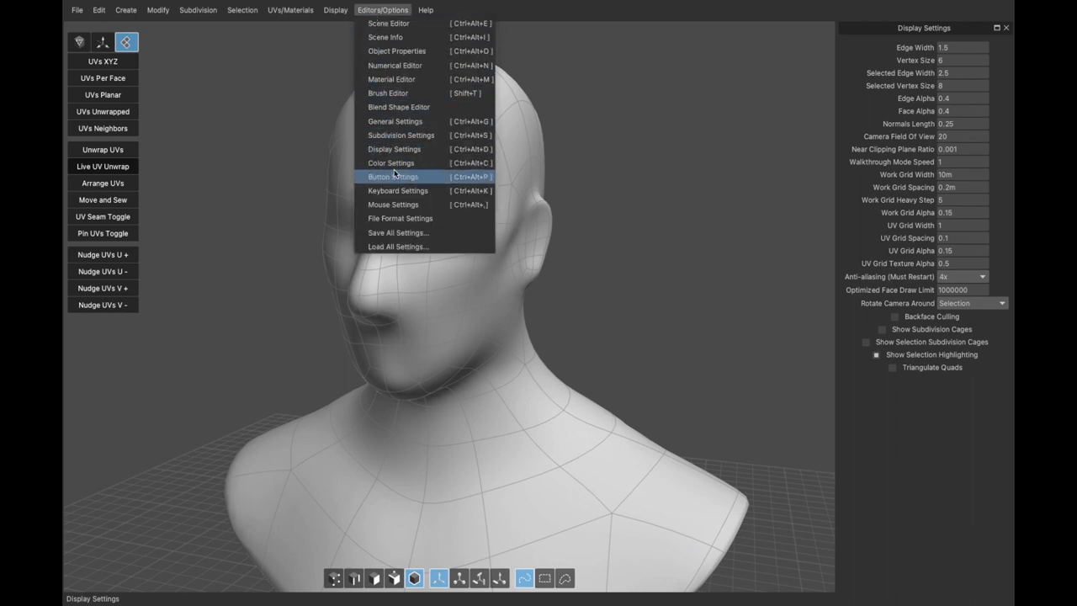
{"action": "left_click", "coordinate": [401, 205]}
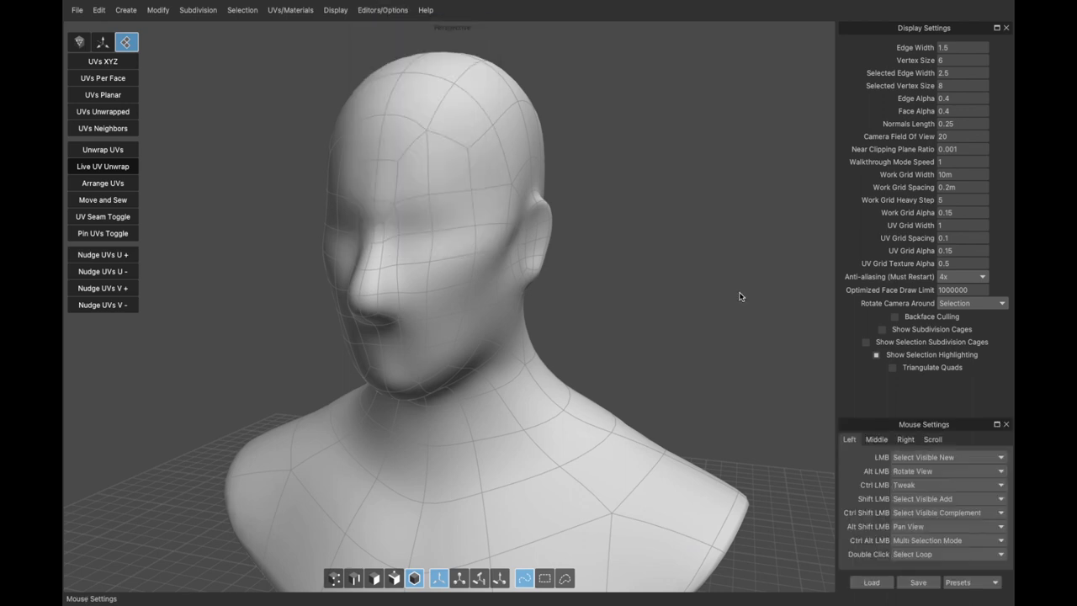
{"action": "left_click", "coordinate": [1006, 28]}
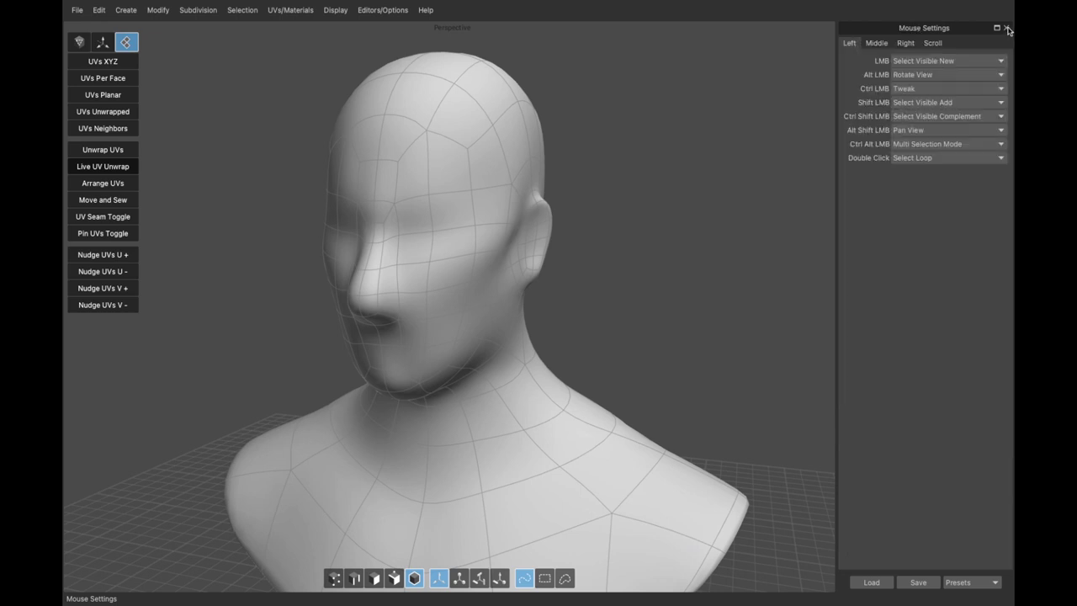
{"action": "left_click", "coordinate": [1006, 28]}
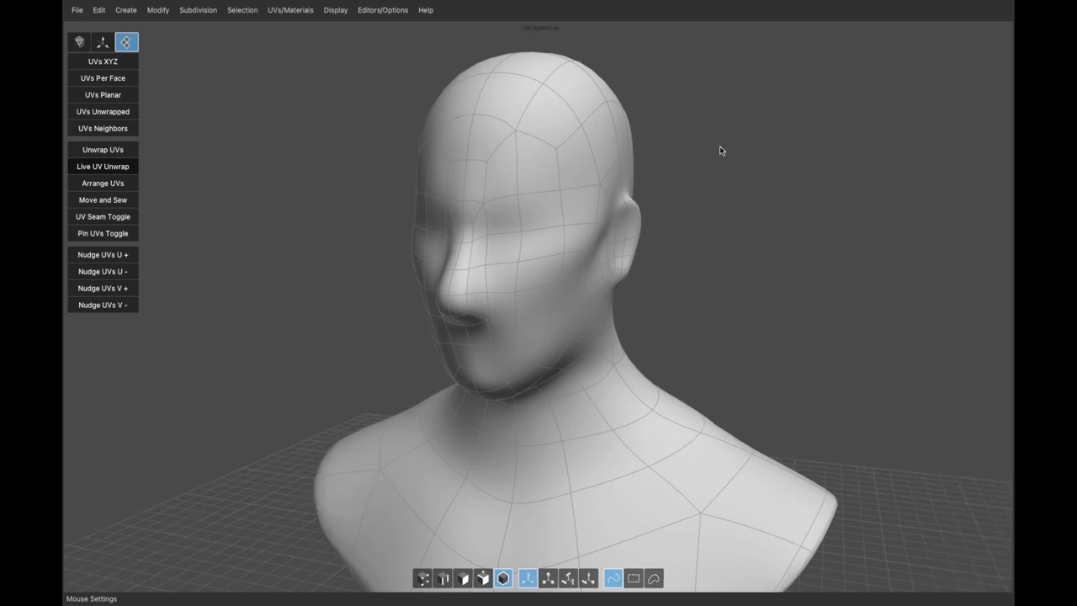